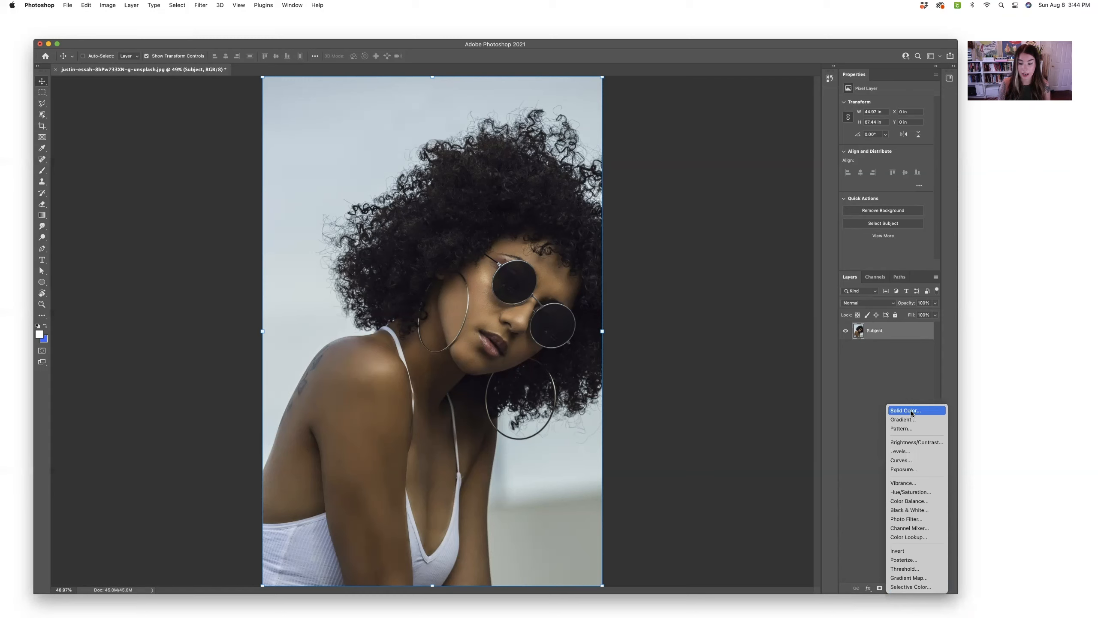
Add a Solid Color fill layer in bright turquoise, hex 00ffe4
left_click(856, 405)
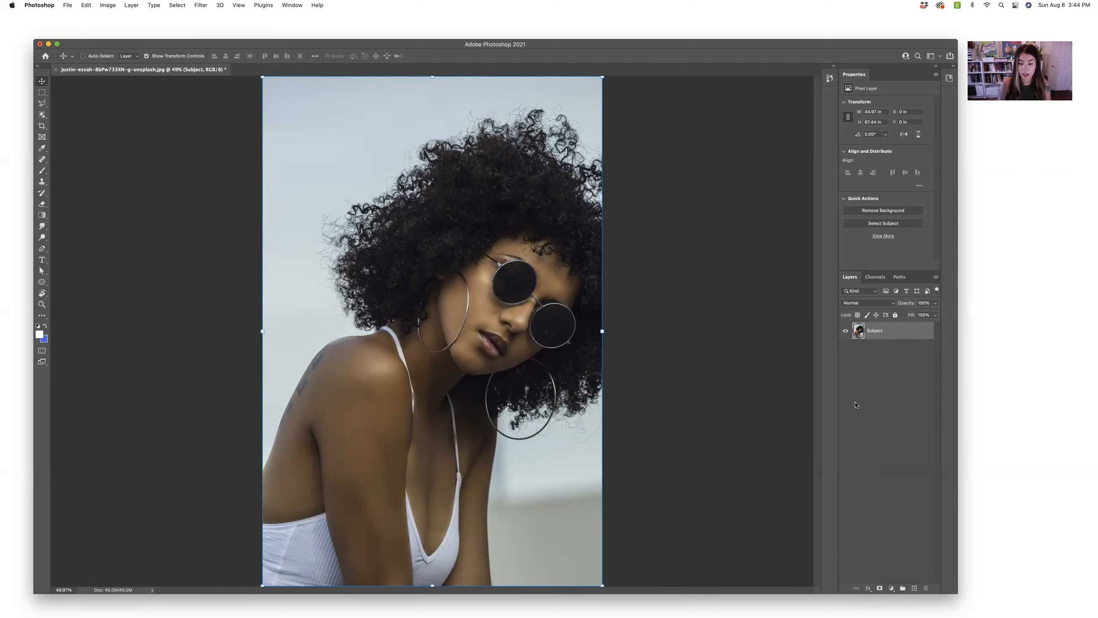
left_click(891, 588)
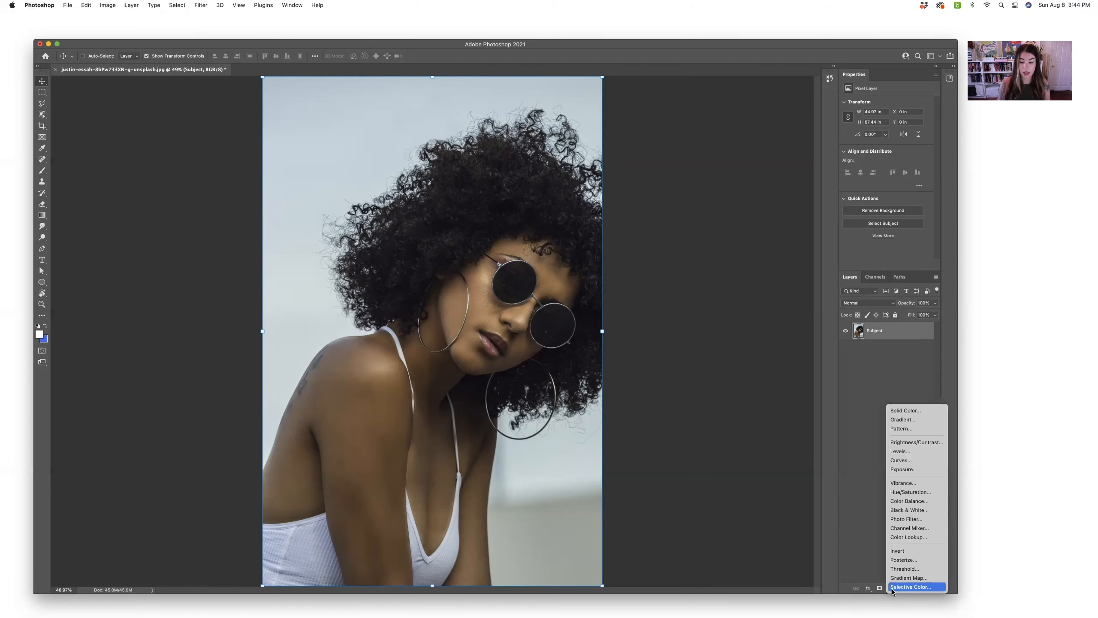
left_click(921, 411)
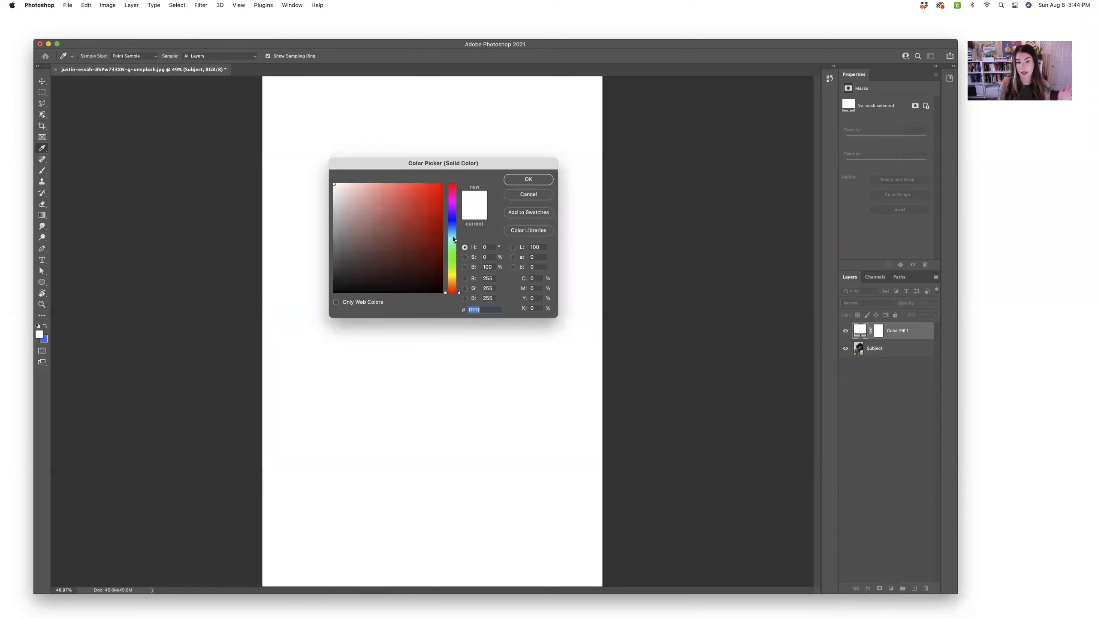
left_click_drag(453, 238, 455, 181)
left_click(456, 240)
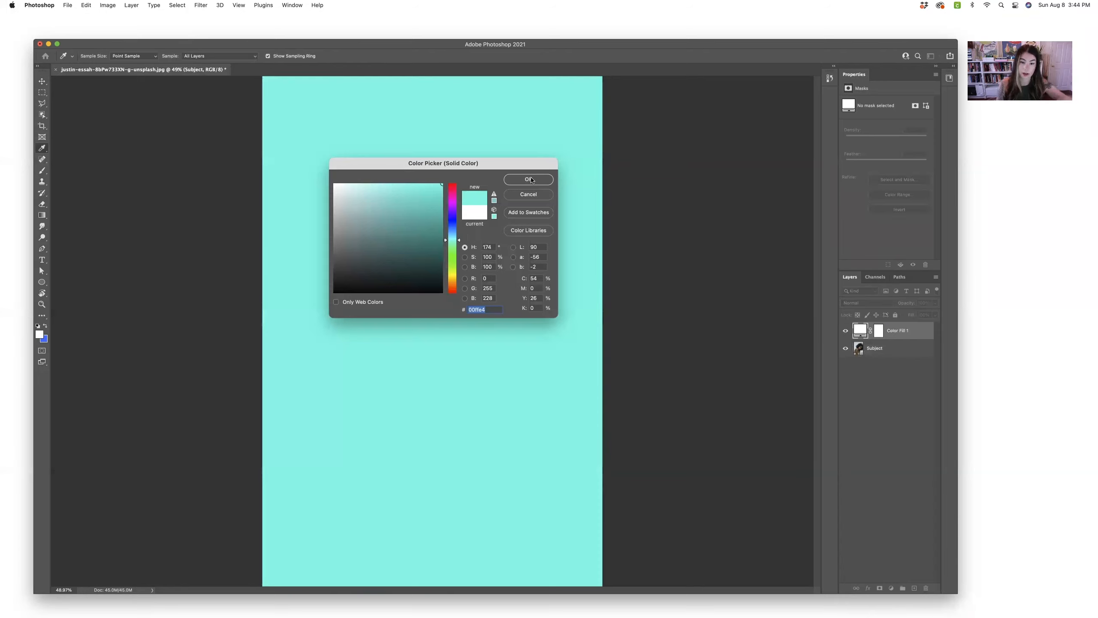
left_click(531, 179)
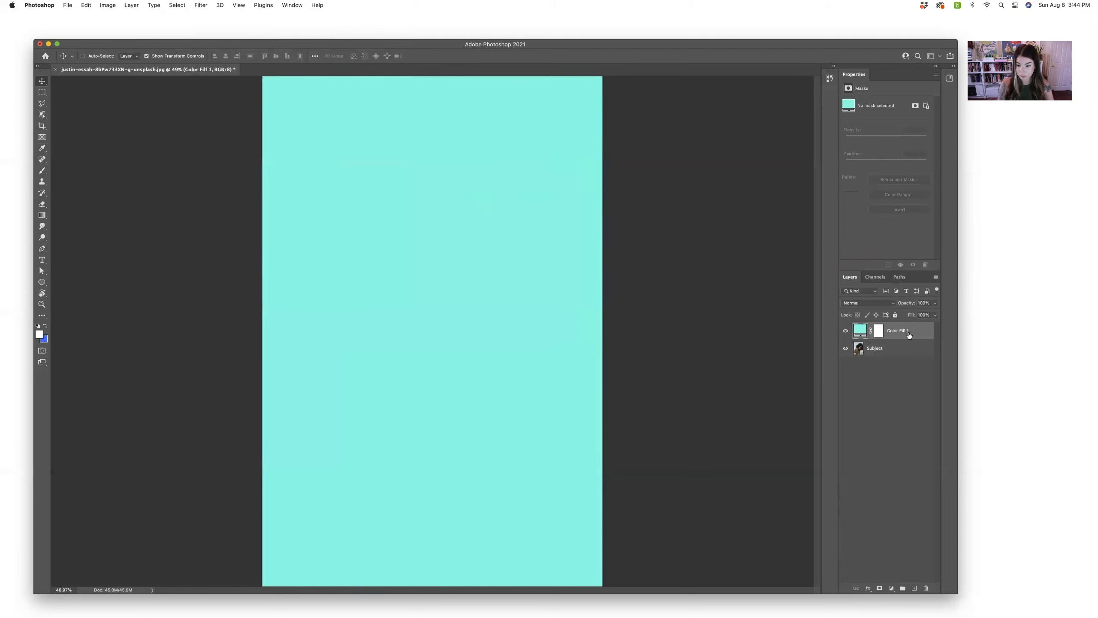
Move the turquoise fill layer below the Subject layer and lock it
left_click_drag(925, 332, 892, 349)
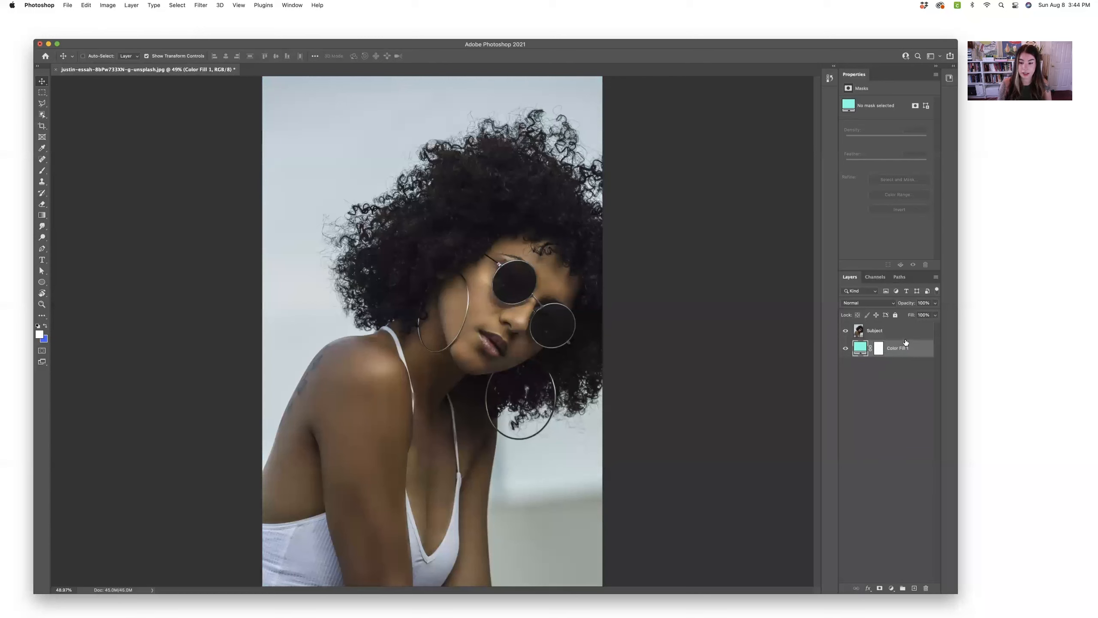
left_click(906, 332)
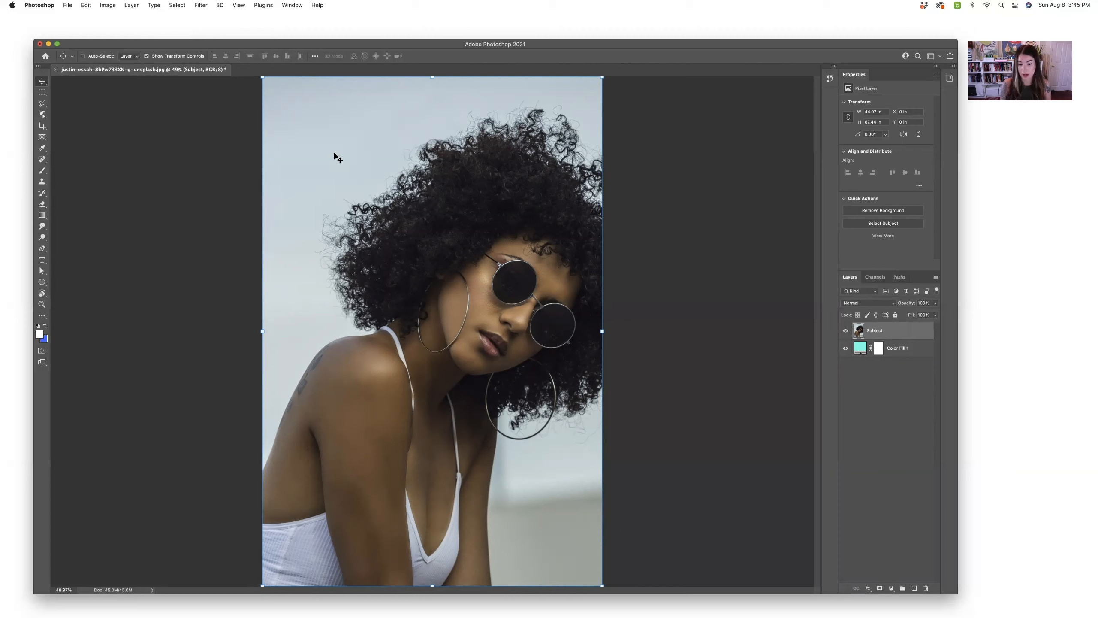
left_click(922, 349)
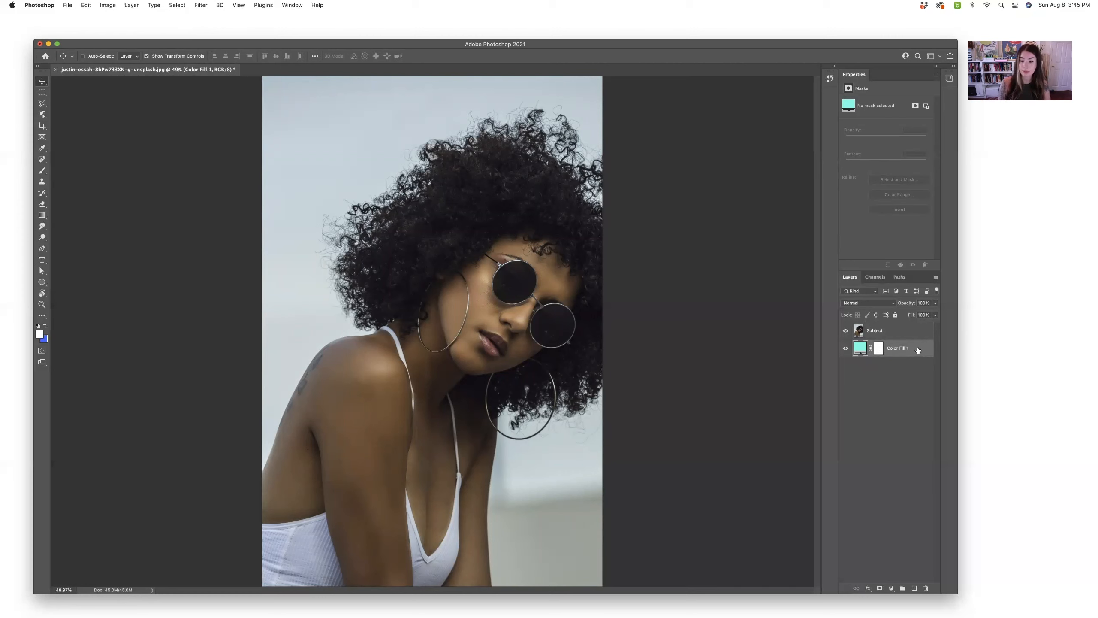
left_click(895, 315)
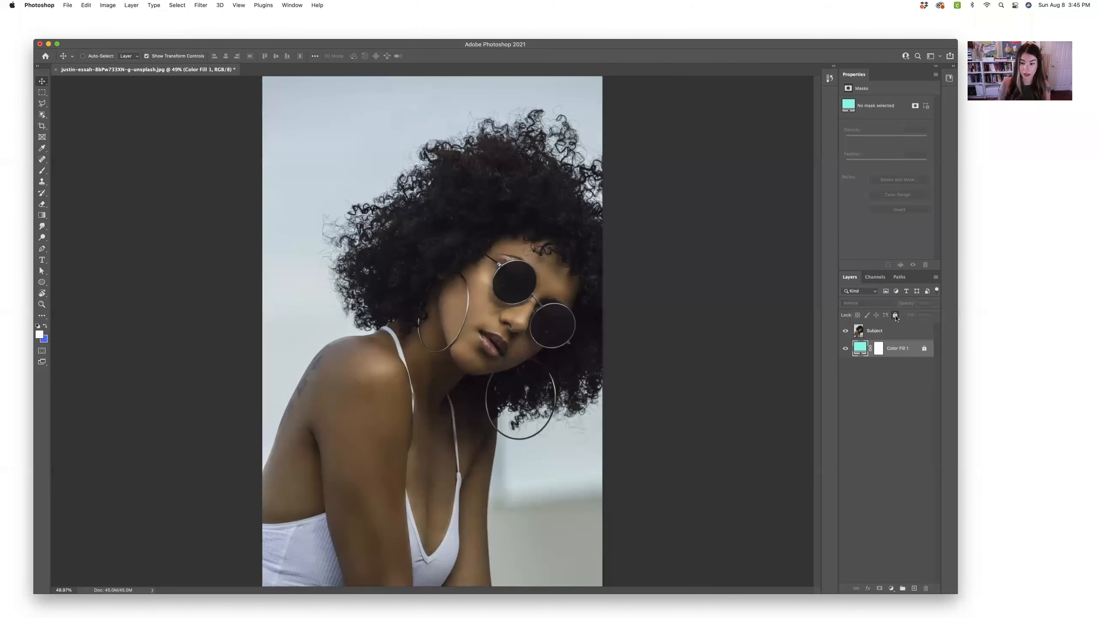
Automatically select the woman on the Subject layer and open the selection in Select and Mask
left_click(905, 337)
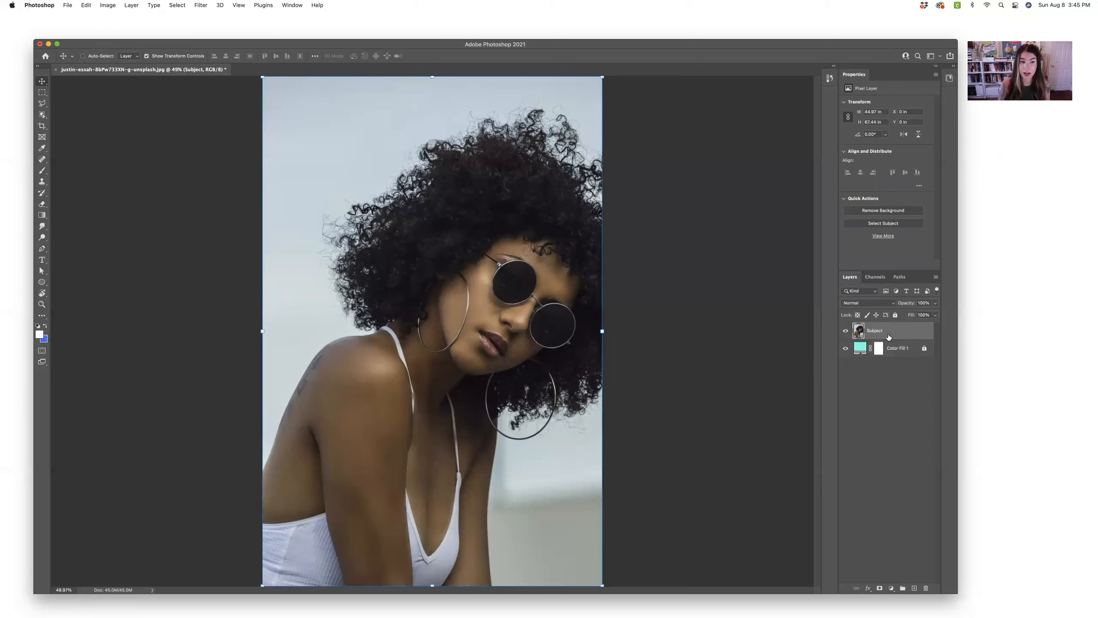
left_click(182, 6)
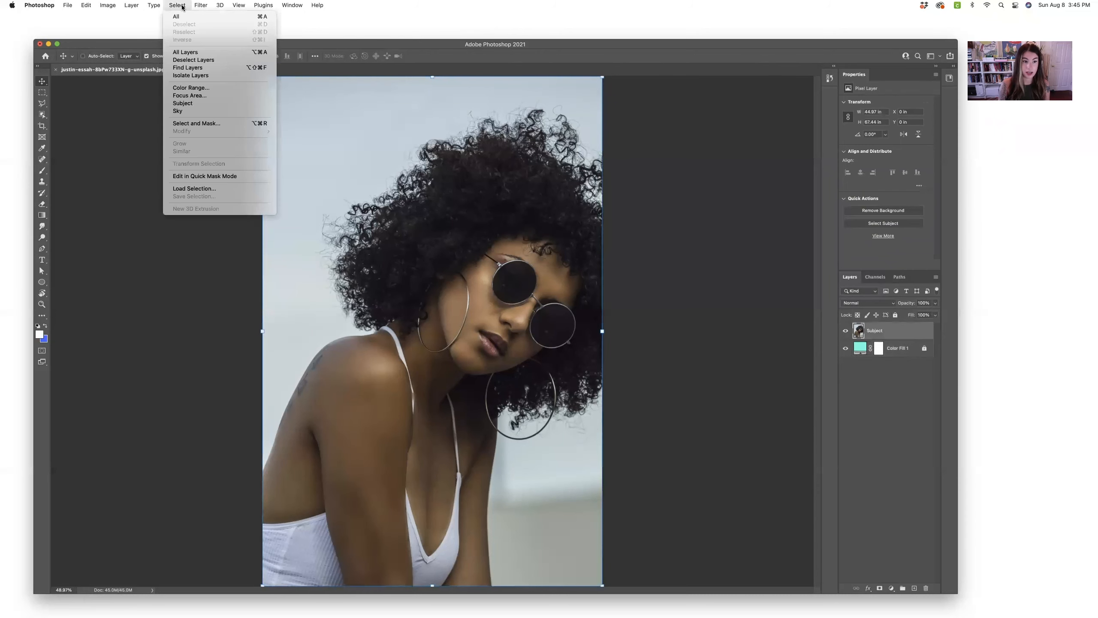
left_click(195, 105)
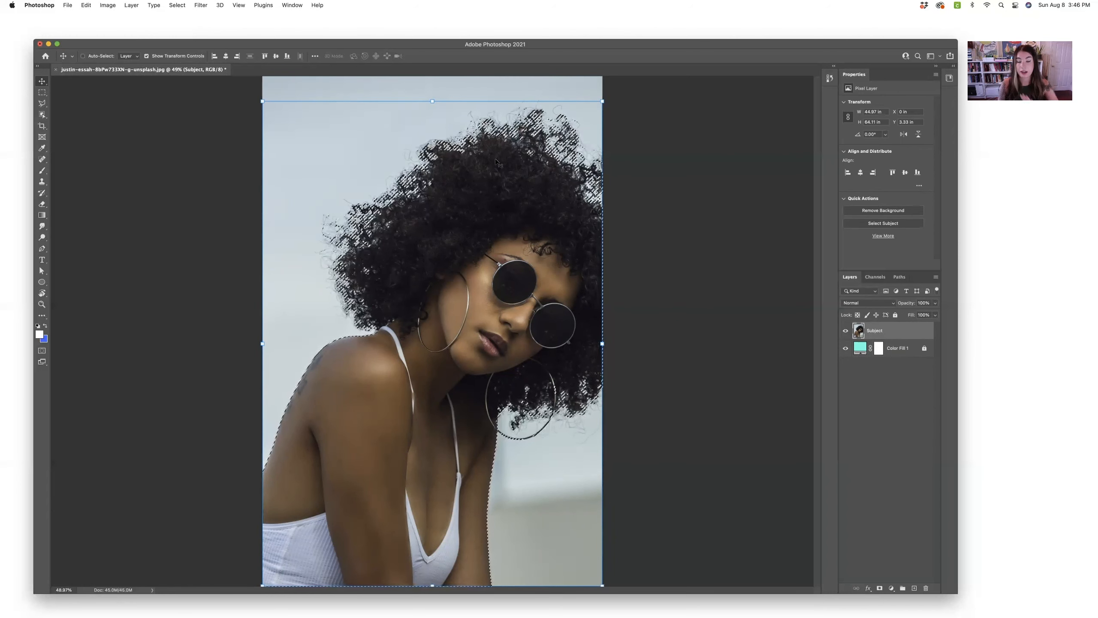
left_click(178, 5)
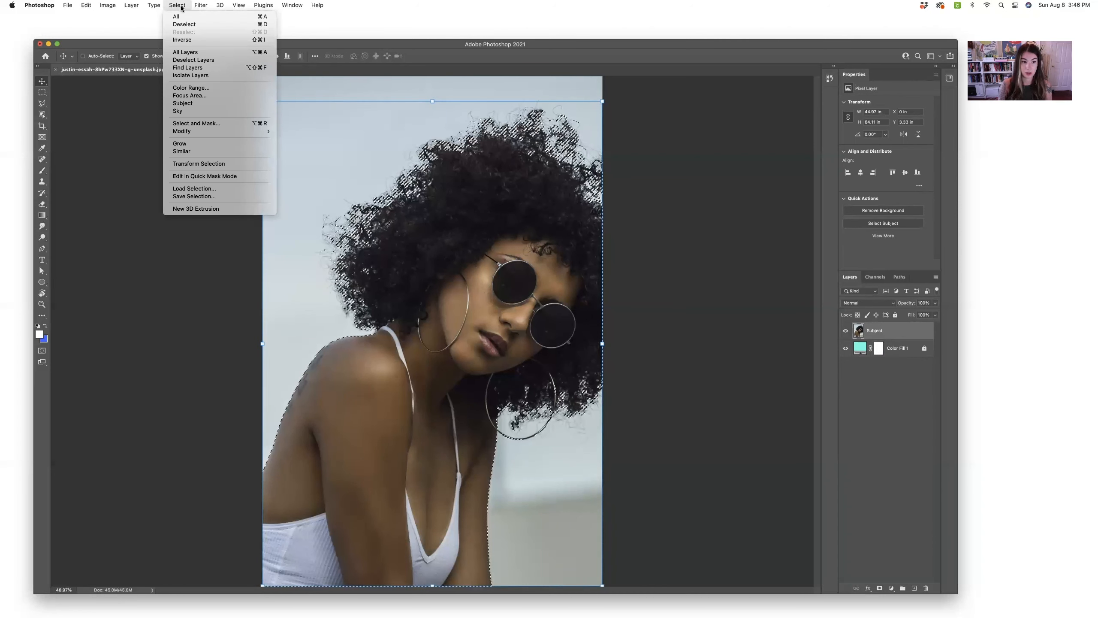
left_click(208, 123)
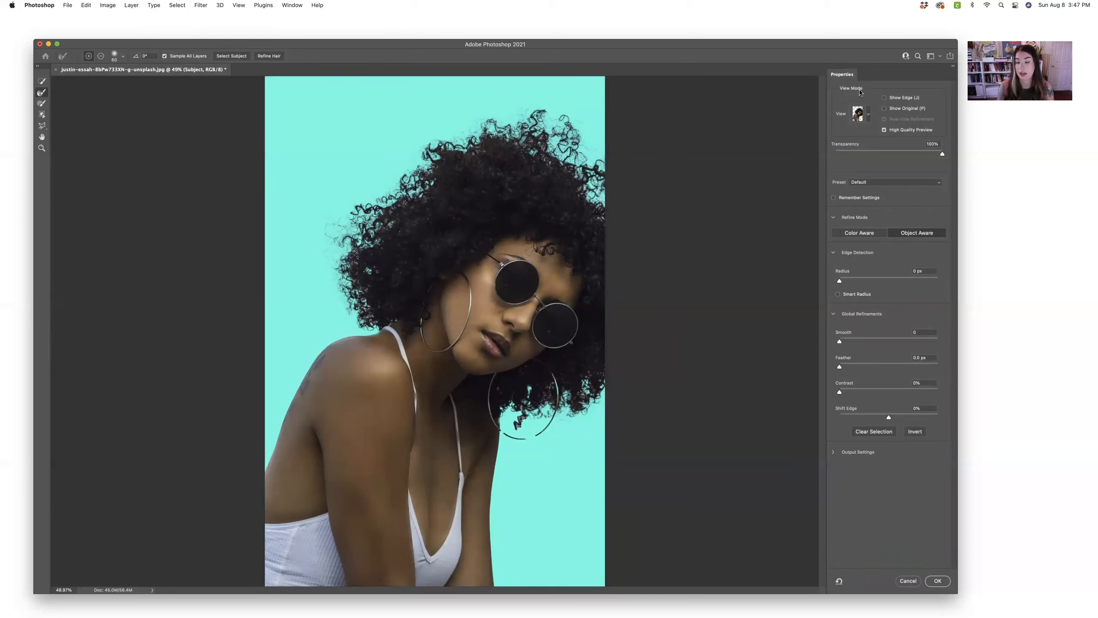
Compare the selection in the Marching Ants, Overlay and On Layers view modes and return to Onion Skin
left_click(870, 117)
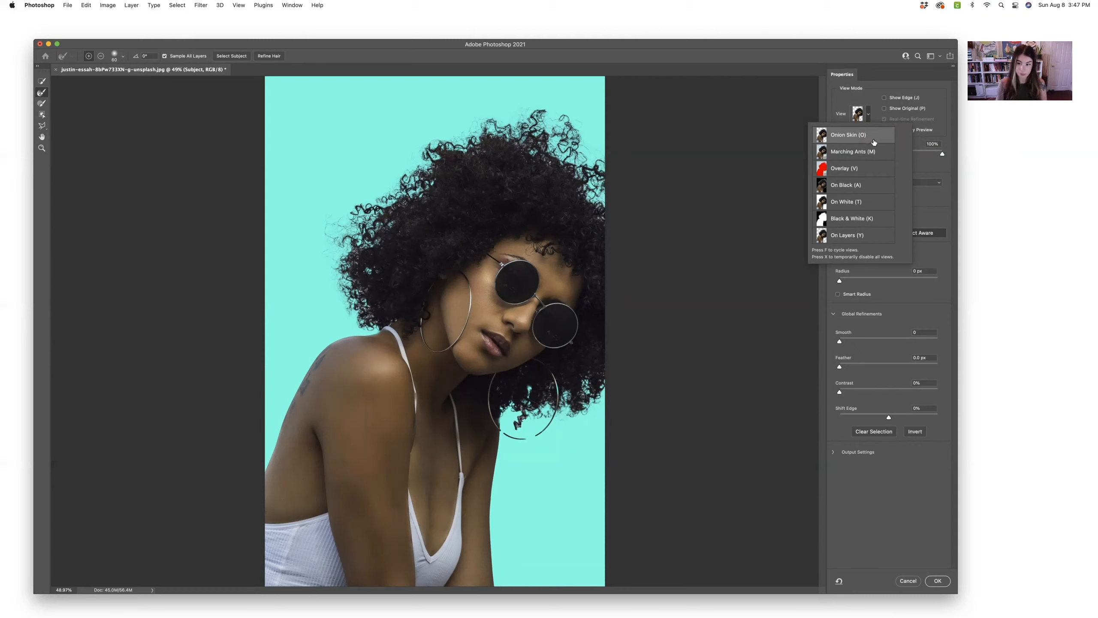
left_click(881, 152)
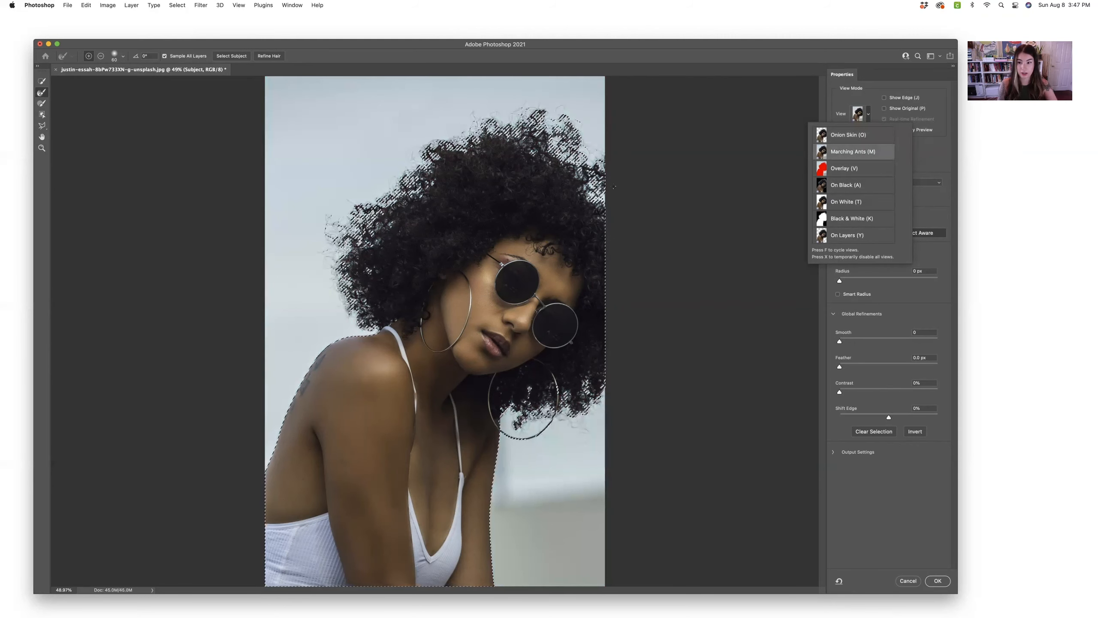
left_click(869, 168)
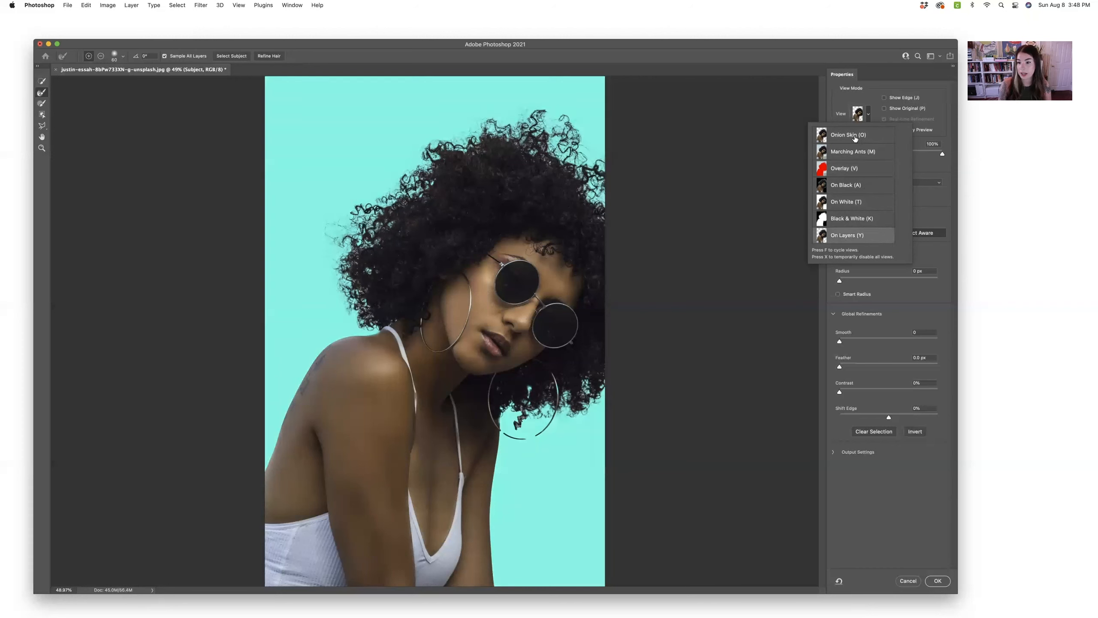
left_click(870, 138)
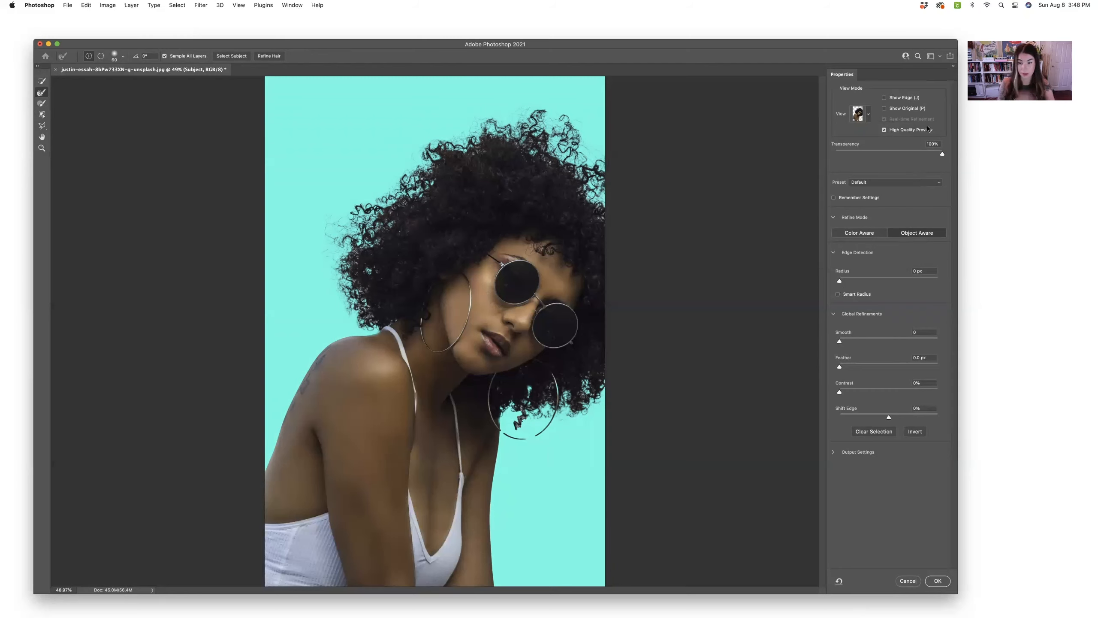
Preview the masked areas with the Onion Skin transparency at 0% and restore it to 100%
left_click_drag(942, 154, 766, 159)
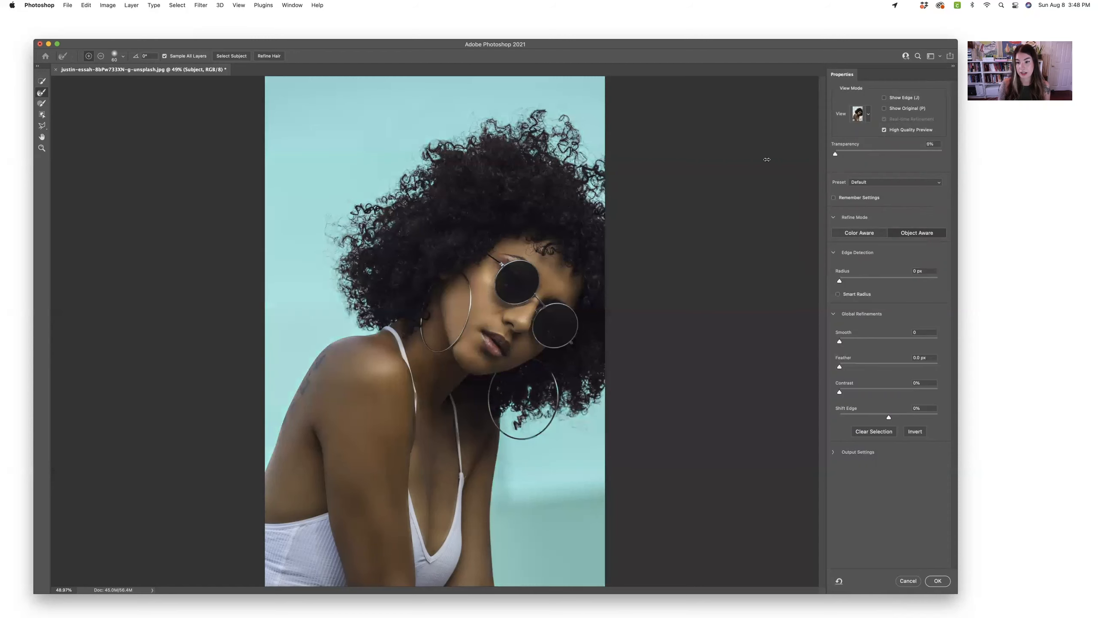
left_click(837, 156)
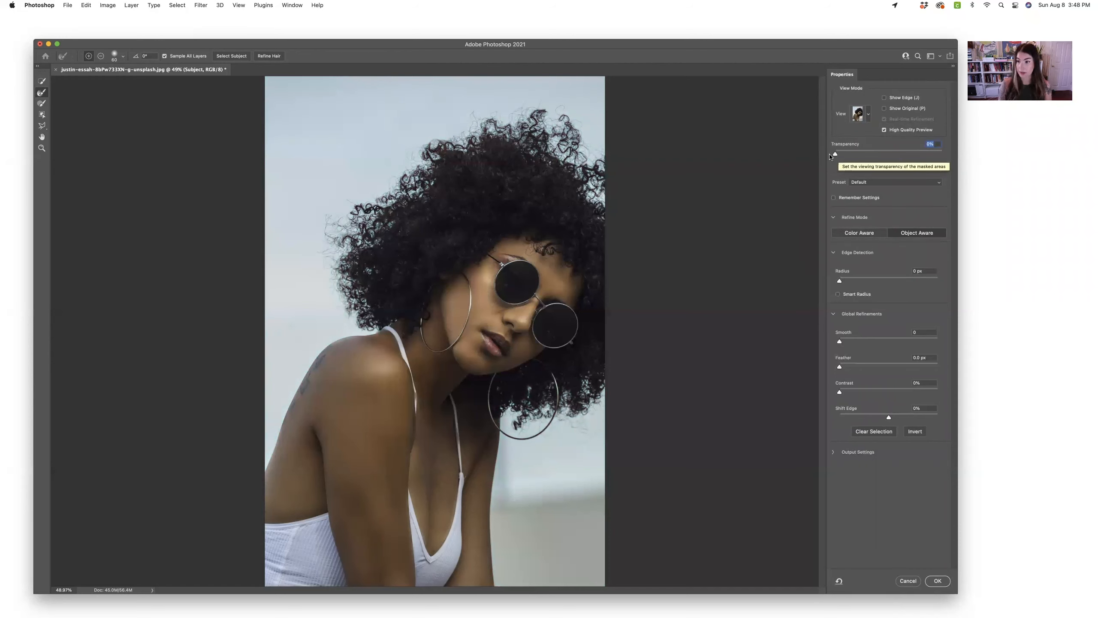
left_click_drag(834, 154, 971, 160)
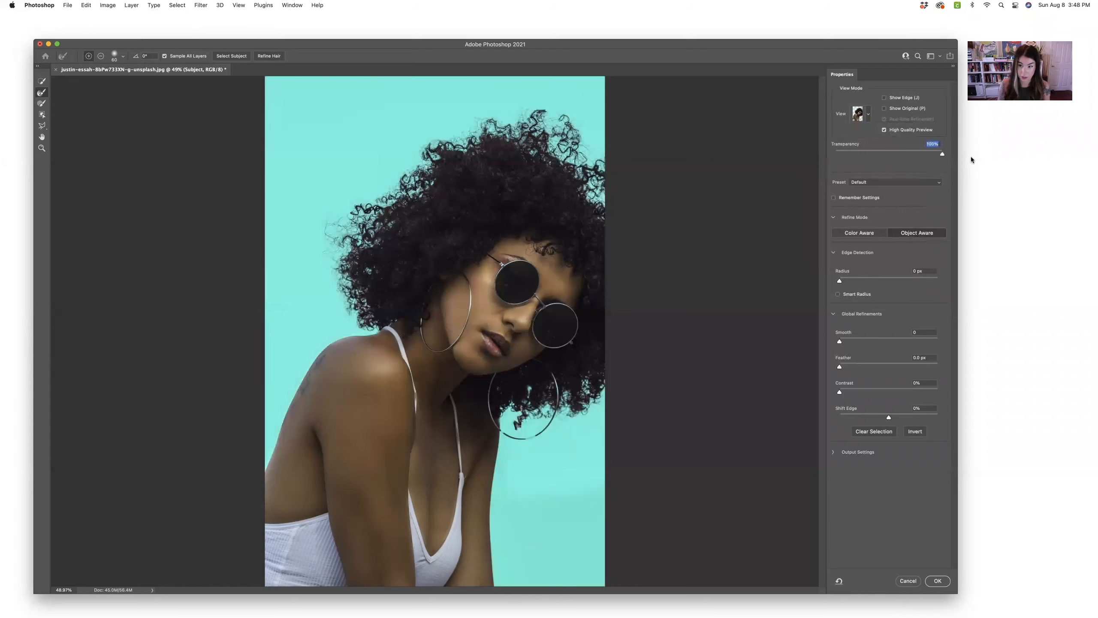
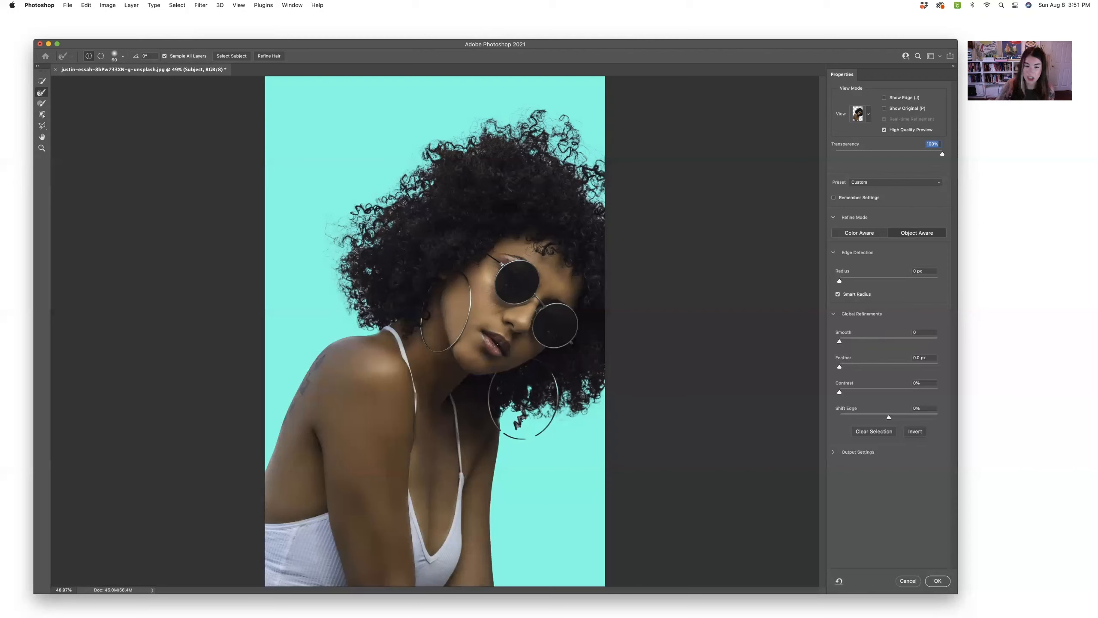
Try a Feather of about 28 px on the hair and shoulder edge and reset it to 0 px
mouse_move(839, 342)
left_mouse_down()
mouse_move(926, 345)
mouse_move(839, 345)
left_mouse_up()
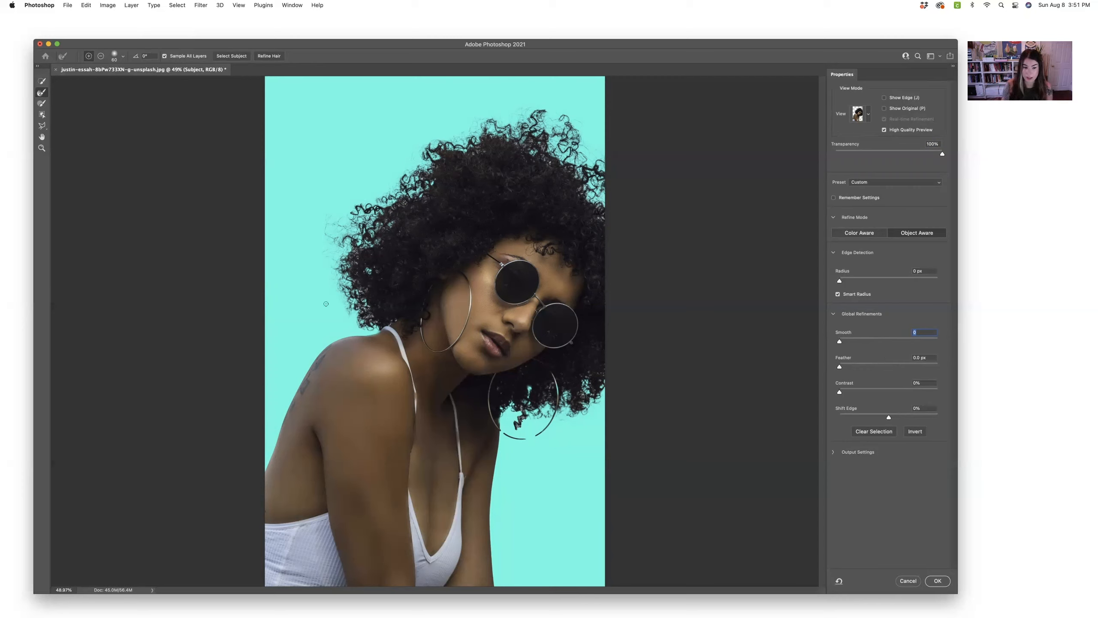
key("super+equal")
key("super+equal")
key("super+equal")
key("super+equal")
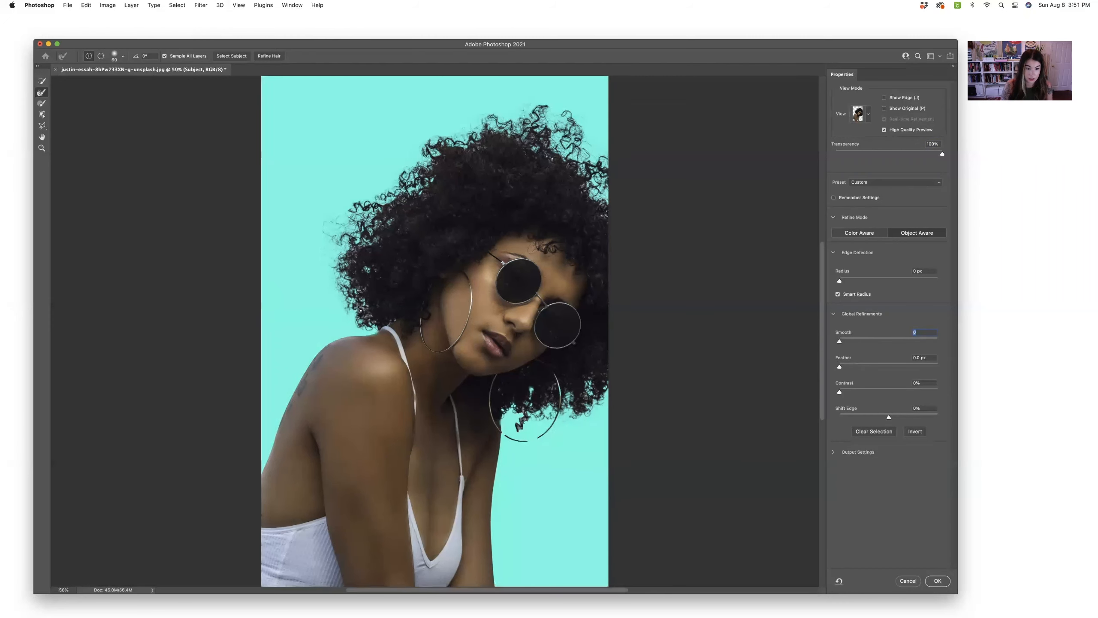
scroll(361, 310, "left", 10)
scroll(361, 310, "up", 2)
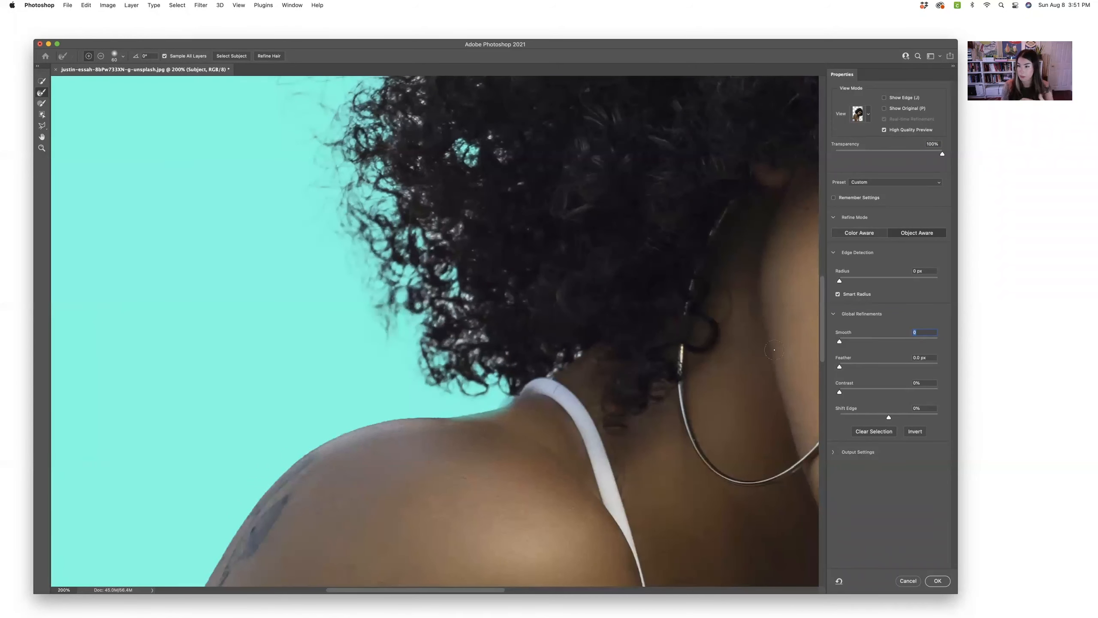
left_click_drag(839, 367, 885, 368)
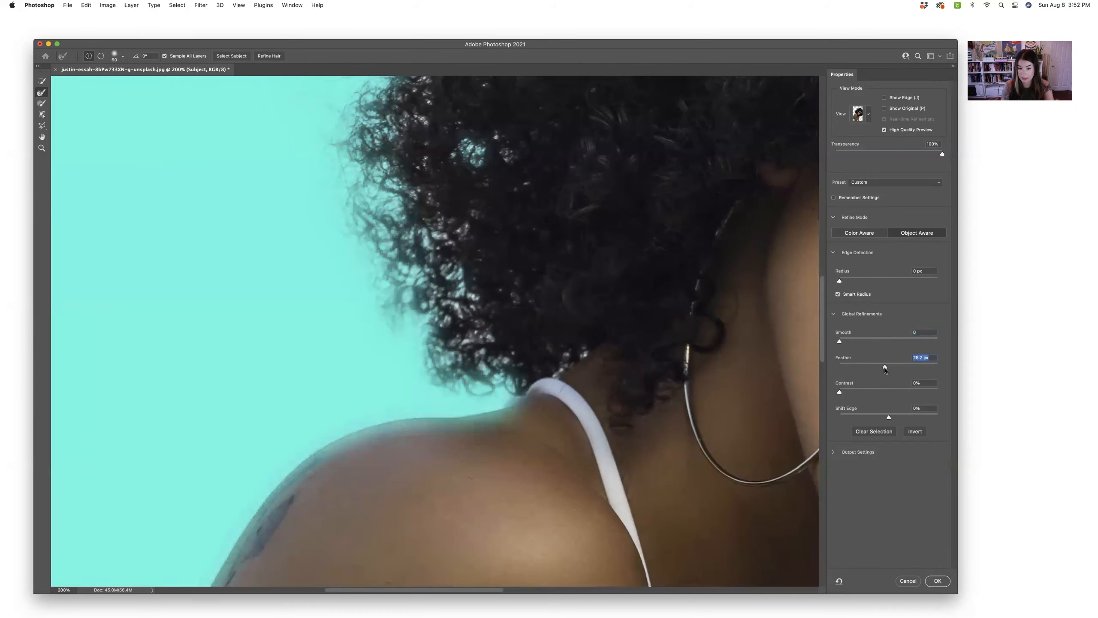
left_click_drag(885, 367, 823, 370)
Try expanding the selection outline around the whole subject with a positive Shift Edge value
key("super+minus")
key("super+minus")
scroll(531, 391, "right", 3)
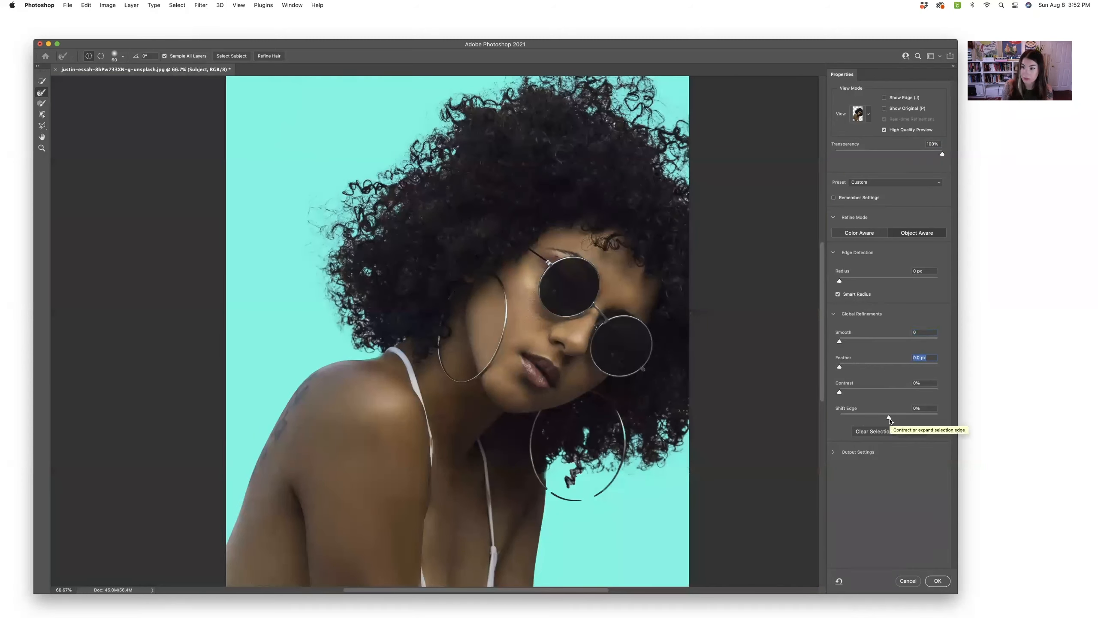
left_click_drag(889, 418, 920, 417)
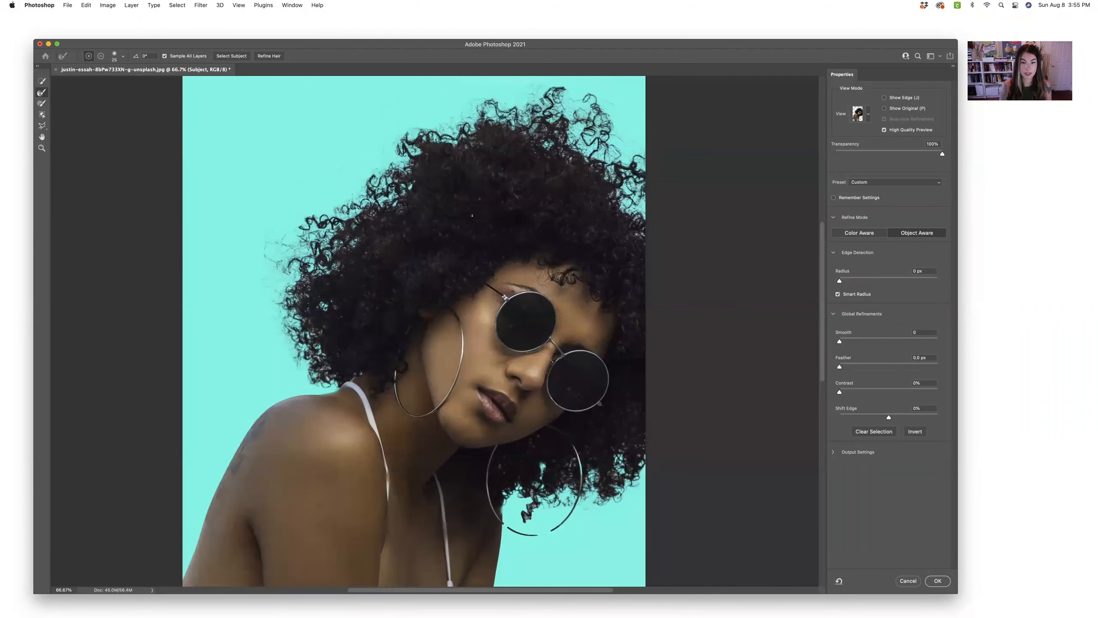
Set the Refine Edge Brush size to 84 px for working on the curly hair's upper edge
scroll(472, 215, "down", 2)
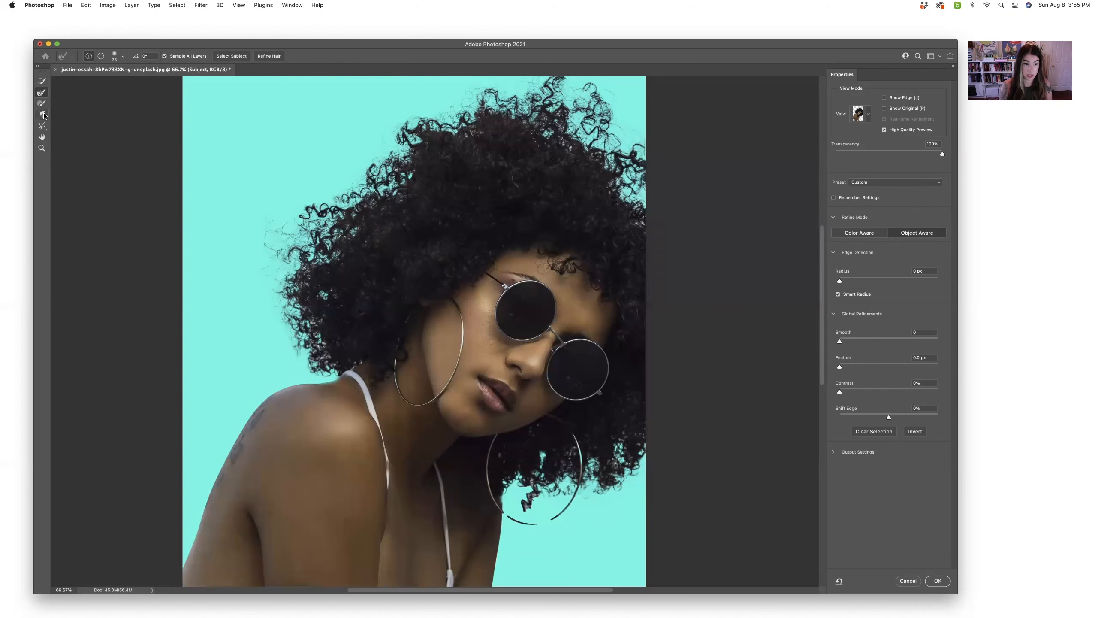
key("super+plus")
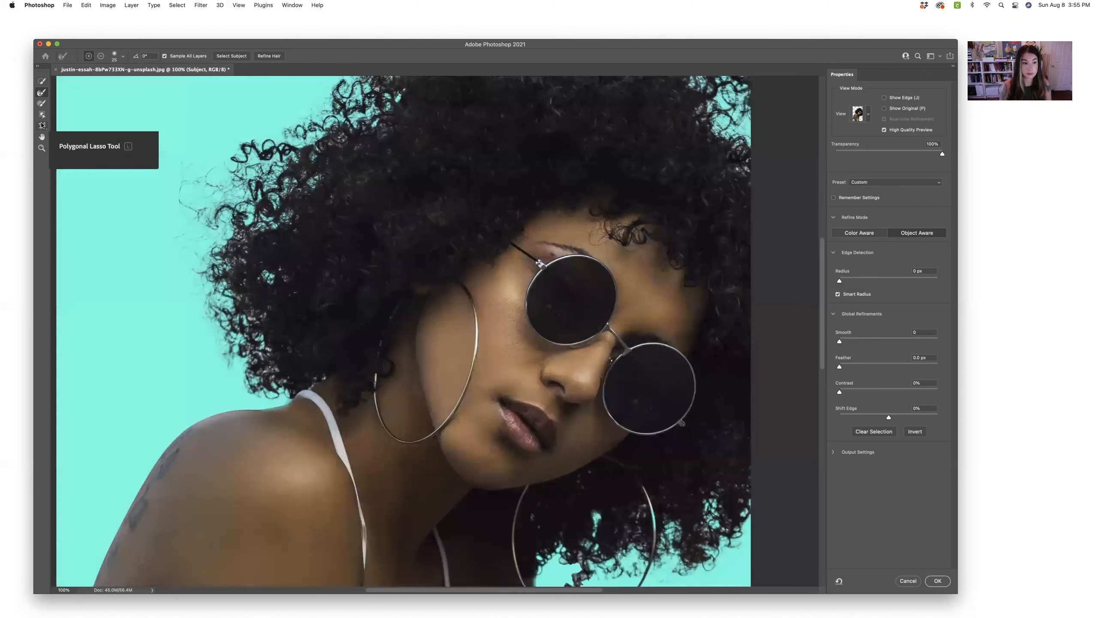
scroll(77, 102, "up", 3)
scroll(78, 102, "left", 3)
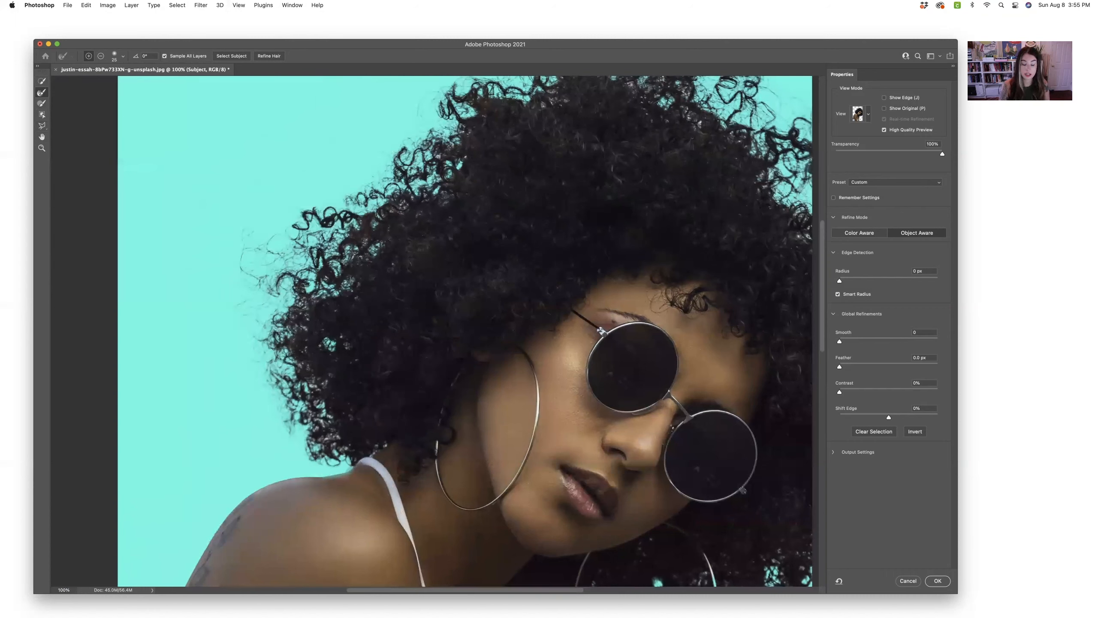
key("super+plus")
key("super+plus")
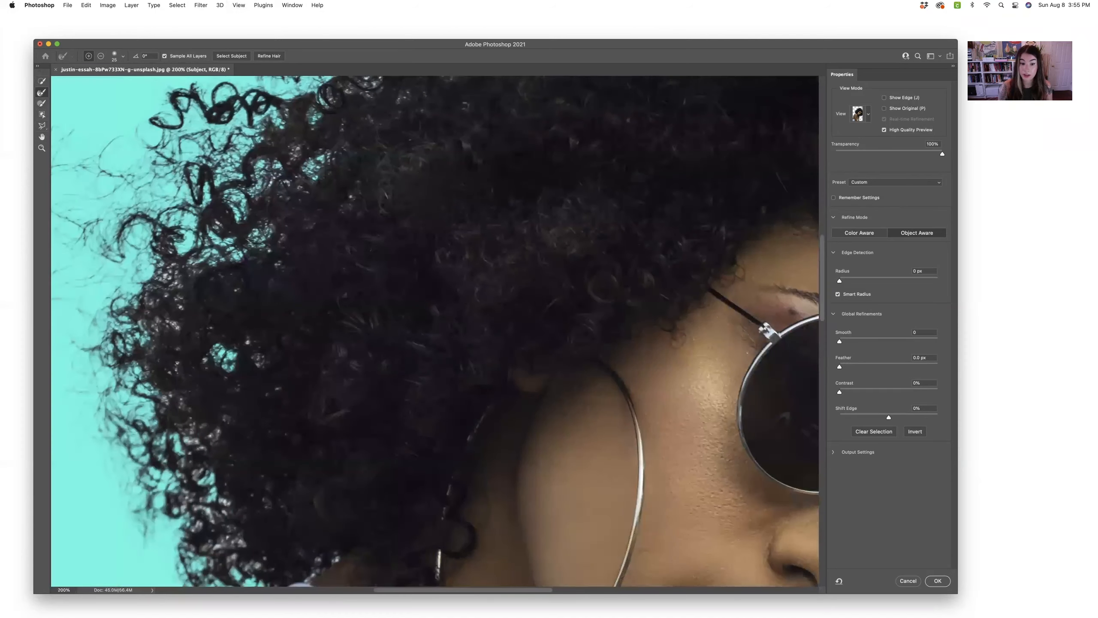
key("super+plus")
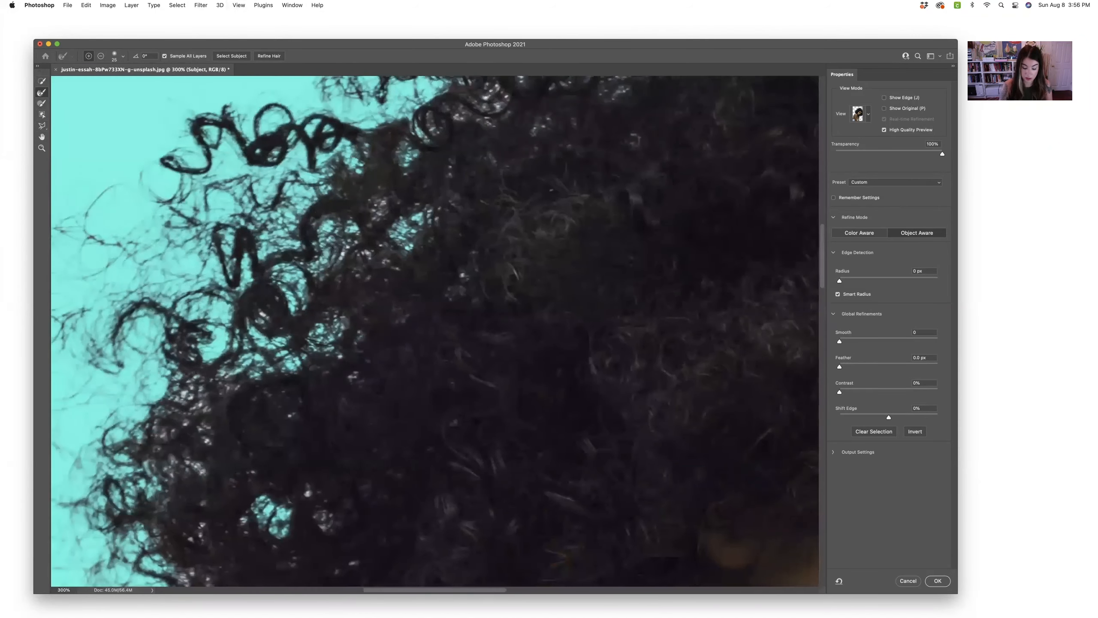
scroll(395, 363, "up", 10)
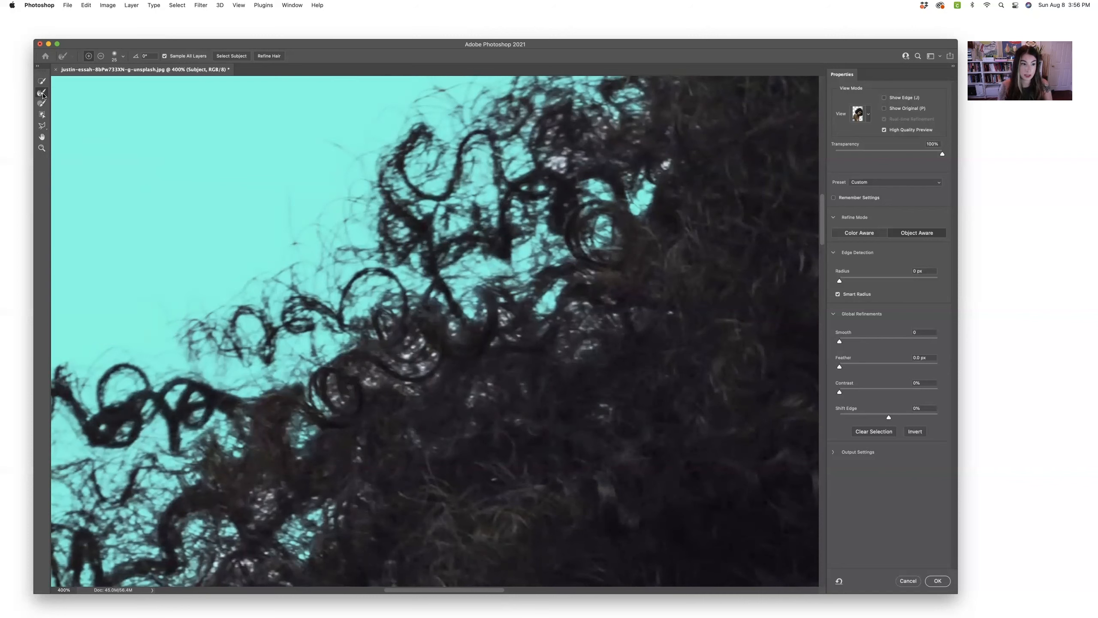
left_click(123, 55)
mouse_move(100, 82)
left_mouse_down()
mouse_move(87, 81)
mouse_move(111, 82)
mouse_move(101, 82)
left_mouse_up()
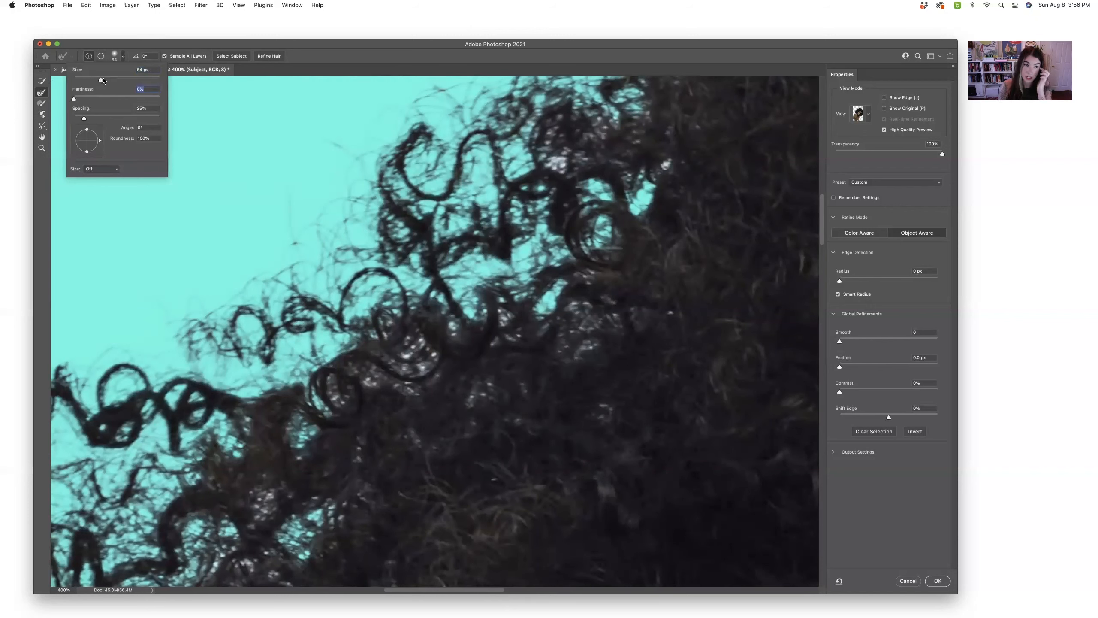
Set the Refine Edge Brush size to 76 px and brush over the pale gaps in the lower curl loops at the hair's edge
left_click_drag(100, 81, 106, 81)
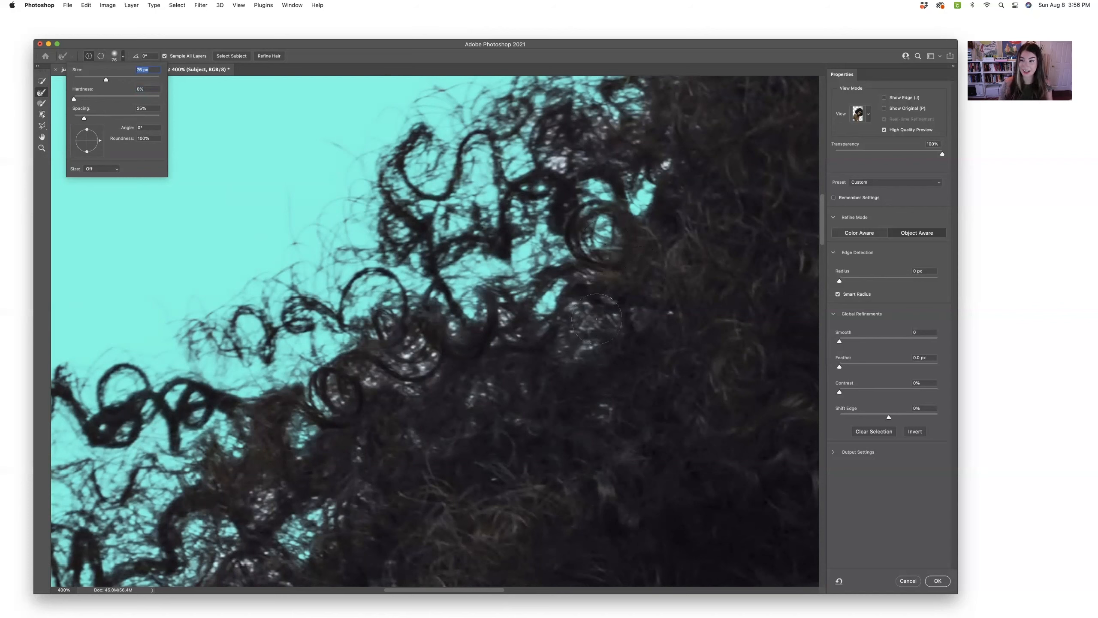
left_click(123, 56)
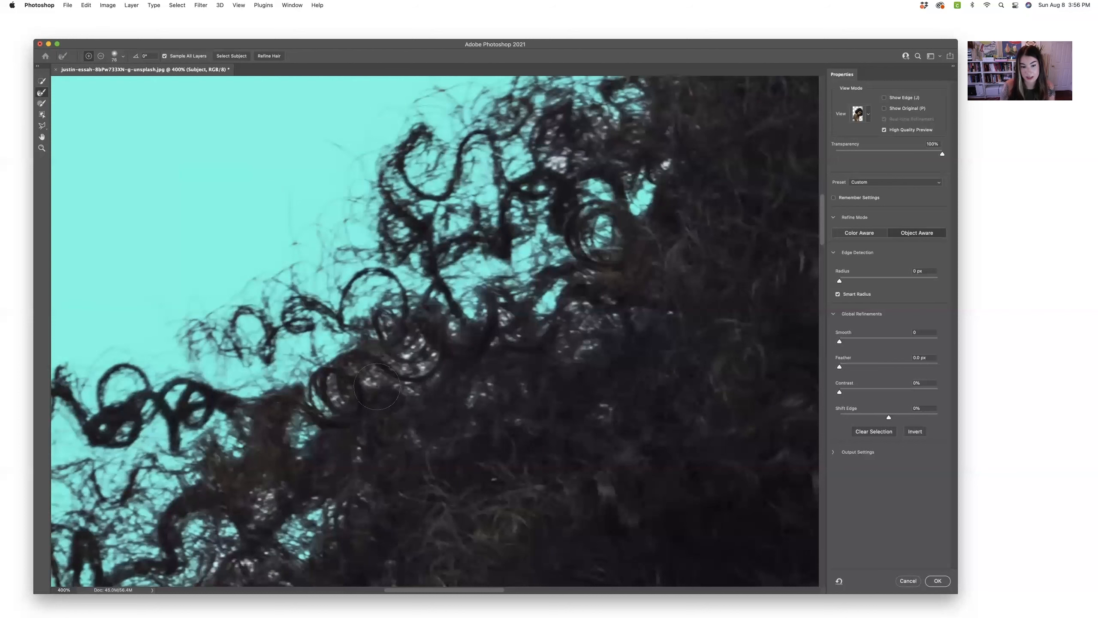
mouse_move(355, 388)
left_mouse_down()
mouse_move(344, 391)
mouse_move(388, 384)
left_mouse_up()
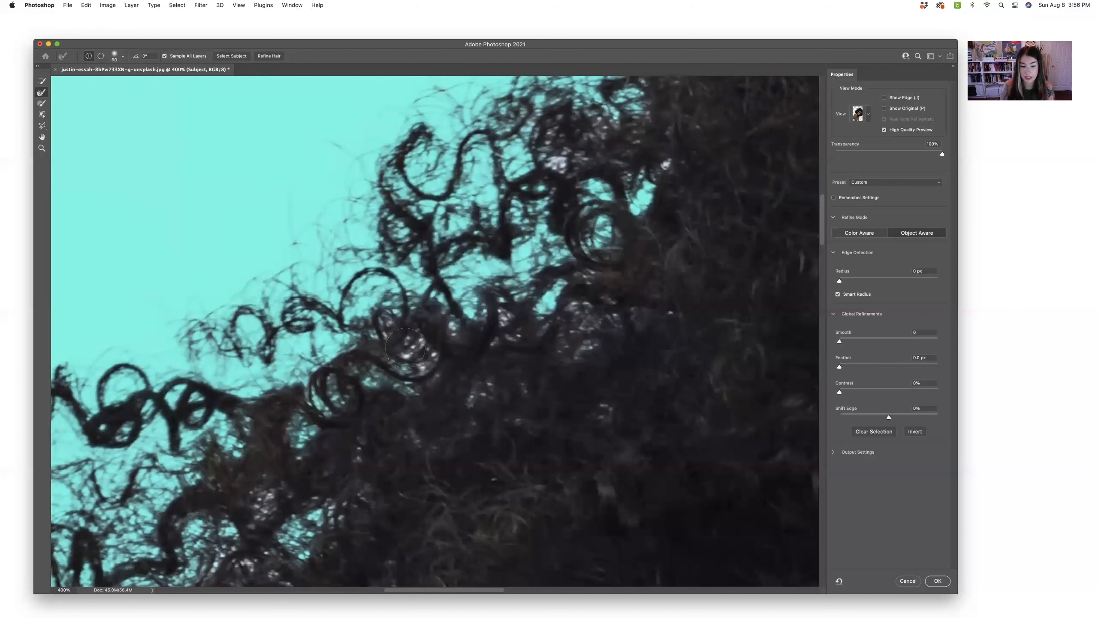
left_click_drag(386, 327, 435, 364)
Shrink the Refine Edge Brush to about 25 px and refine the small pale gap just inside the lower curls
key("bracketleft")
key("bracketleft")
key("bracketleft")
key("bracketleft")
key("bracketleft")
key("bracketleft")
left_click_drag(474, 399, 481, 394)
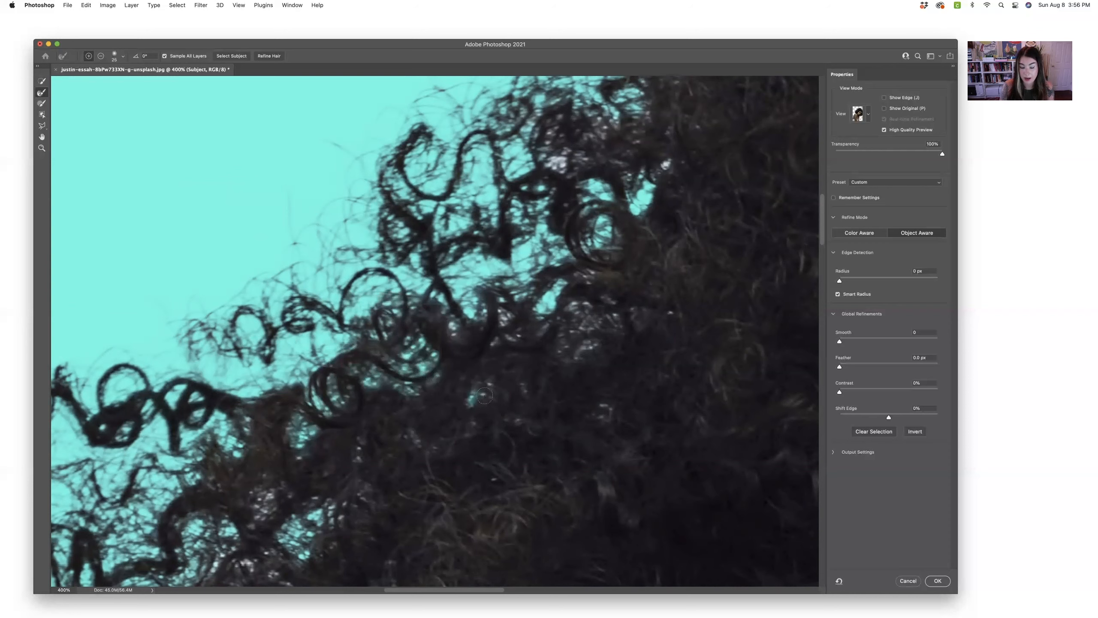
Enlarge the Refine Edge Brush to about 40 px and refine the pale patch in the hair below the round ringlet
key("bracketright")
scroll(461, 324, "right", 3)
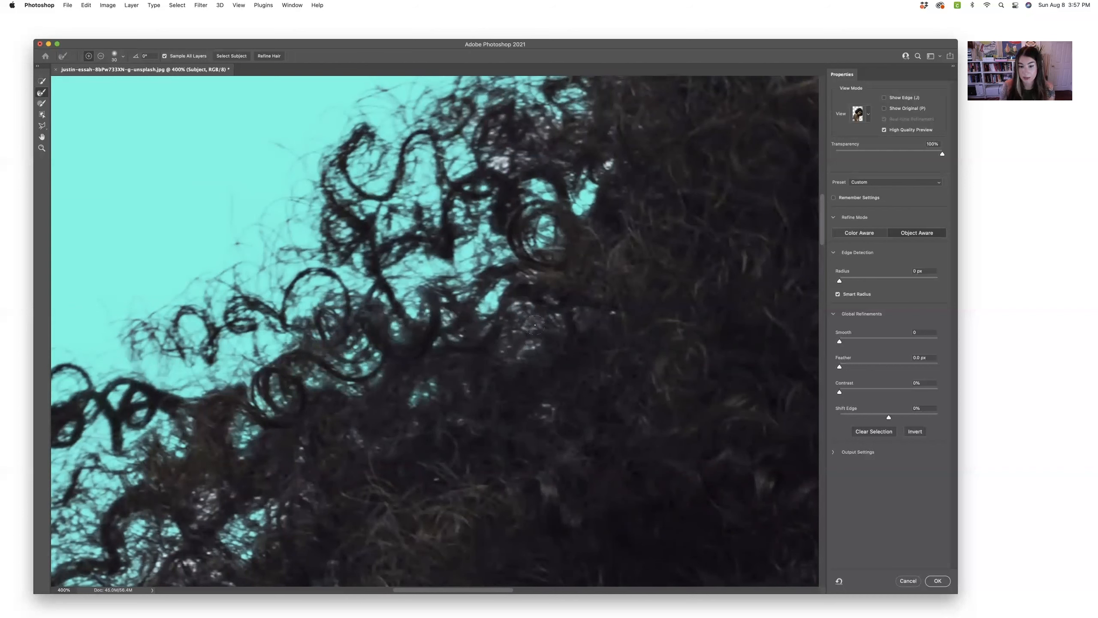
key("bracketright")
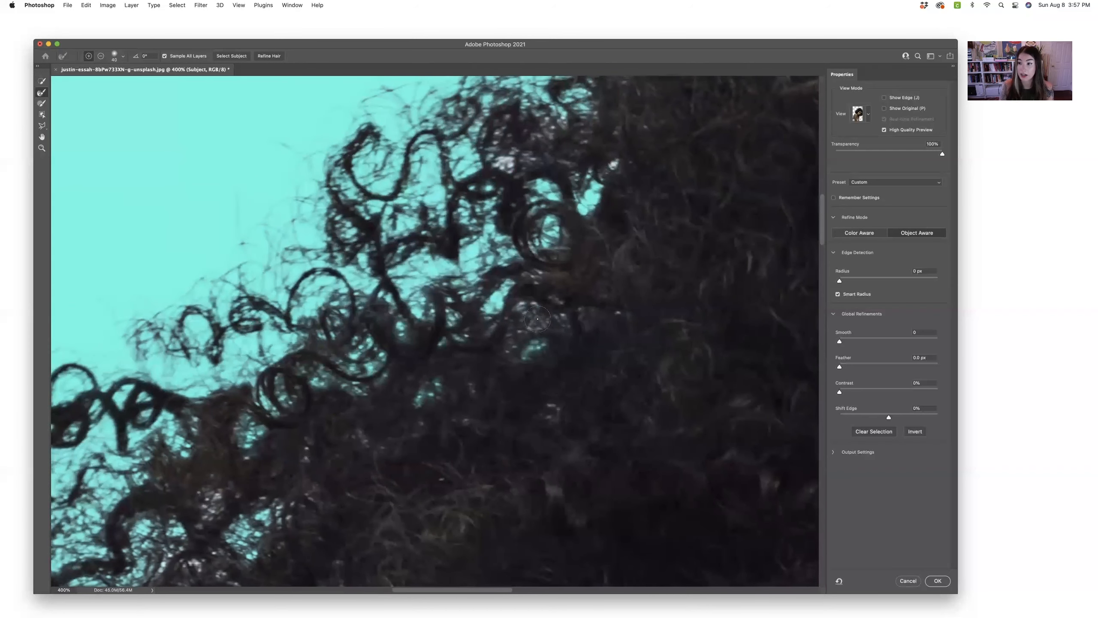
left_click_drag(524, 346, 507, 338)
scroll(505, 331, "right", 1)
left_click(543, 315)
Enlarge the Refine Edge Brush to about 70 px and brush out the pale background left in the curls above the round ringlet
scroll(519, 311, "up", 2)
scroll(518, 311, "right", 1)
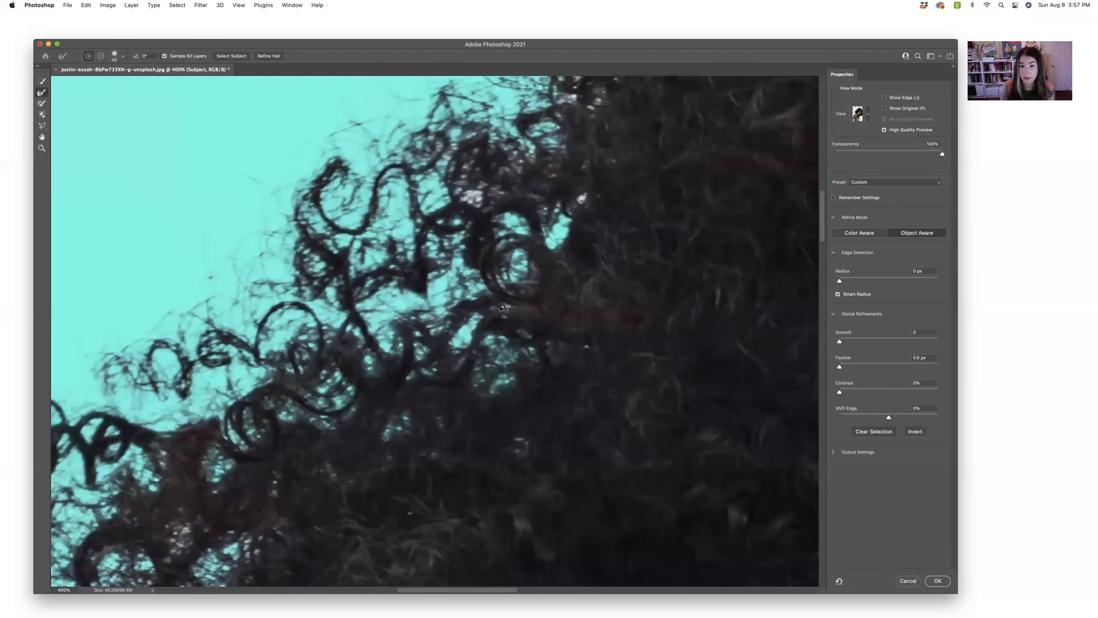
scroll(535, 228, "up", 2)
scroll(535, 228, "right", 2)
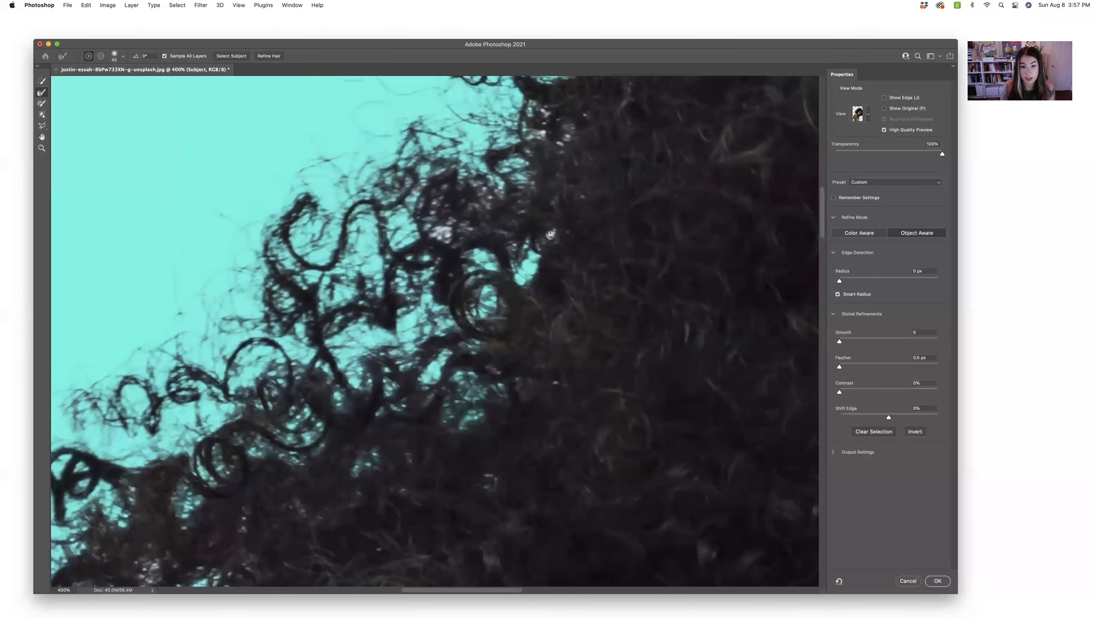
key("bracketright")
key("bracketright")
mouse_move(518, 207)
left_mouse_down()
mouse_move(453, 202)
mouse_move(478, 219)
left_mouse_up()
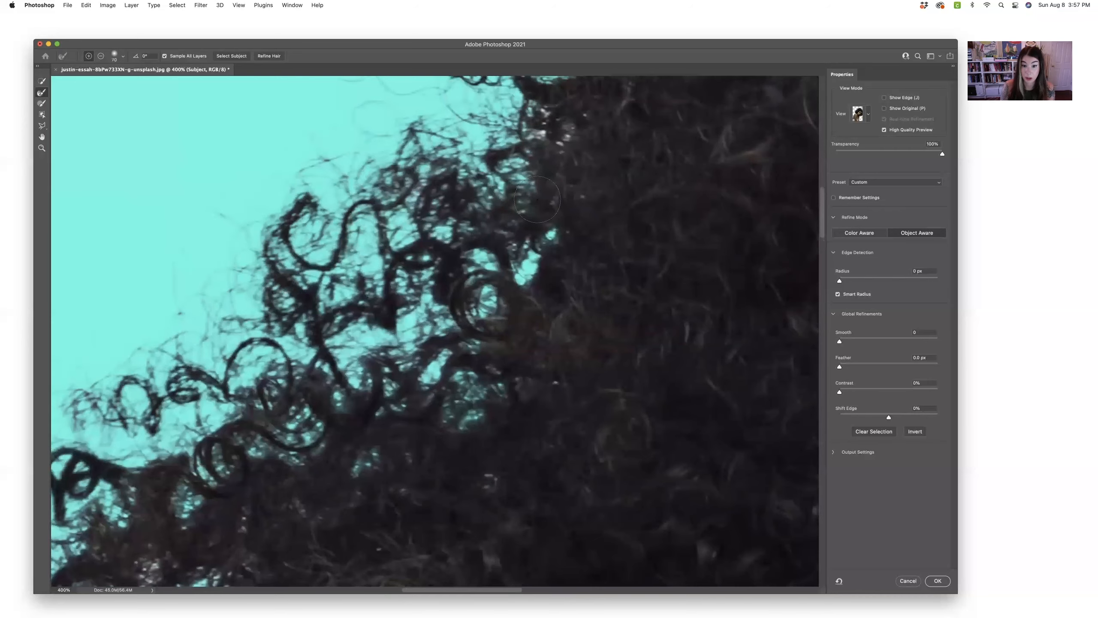
Refine the pale gaps along the upper-left hairline and up to the top of the head with the Refine Edge Brush
scroll(475, 216, "up", 5)
scroll(475, 216, "right", 5)
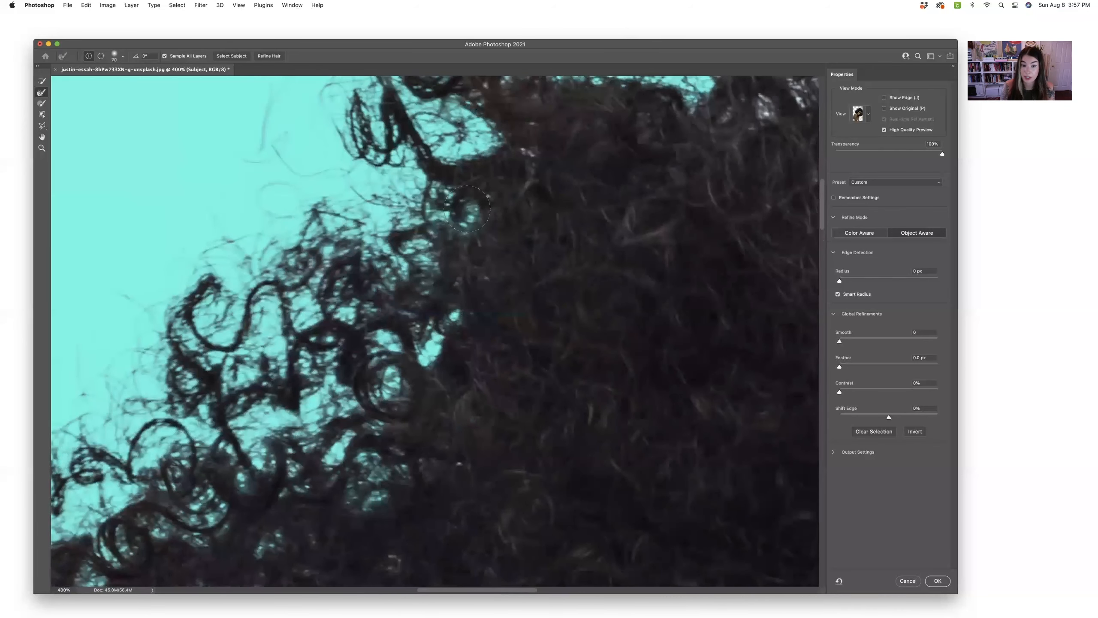
scroll(467, 212, "up", 4)
scroll(467, 212, "right", 3)
scroll(473, 231, "right", 3)
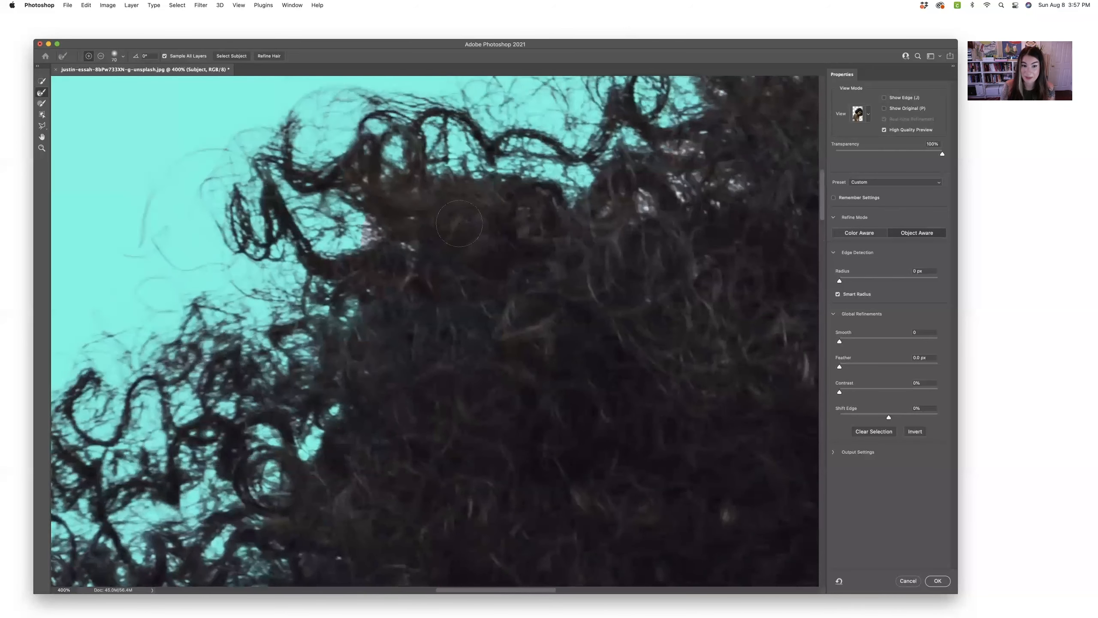
scroll(458, 199, "up", 5)
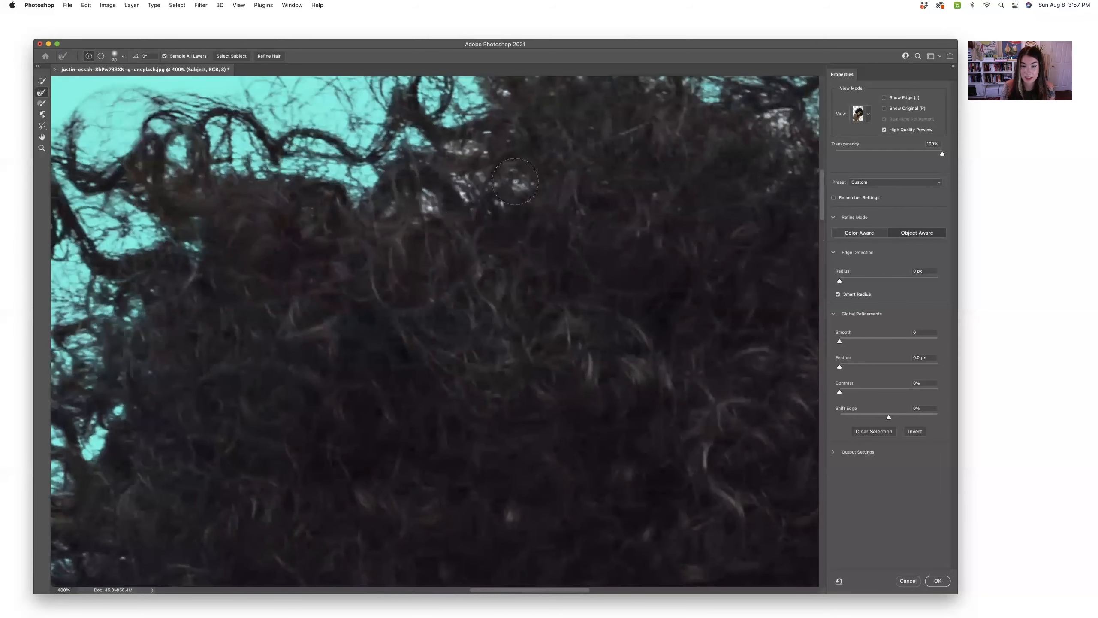
scroll(467, 225, "up", 5)
scroll(467, 225, "right", 2)
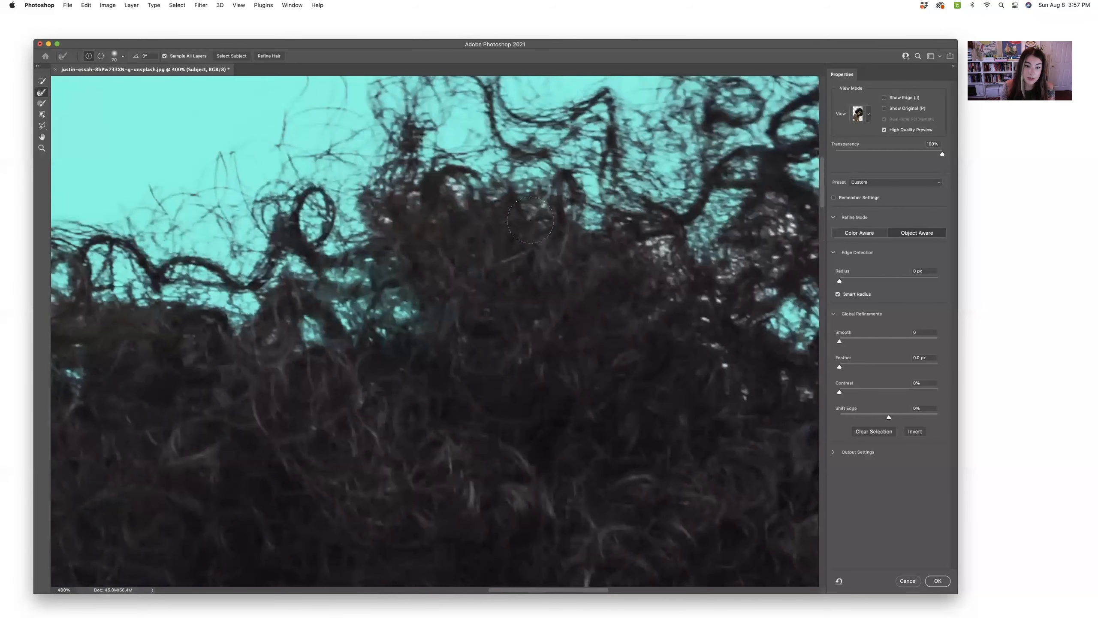
mouse_move(391, 215)
left_mouse_down()
mouse_move(464, 173)
mouse_move(486, 229)
left_mouse_up()
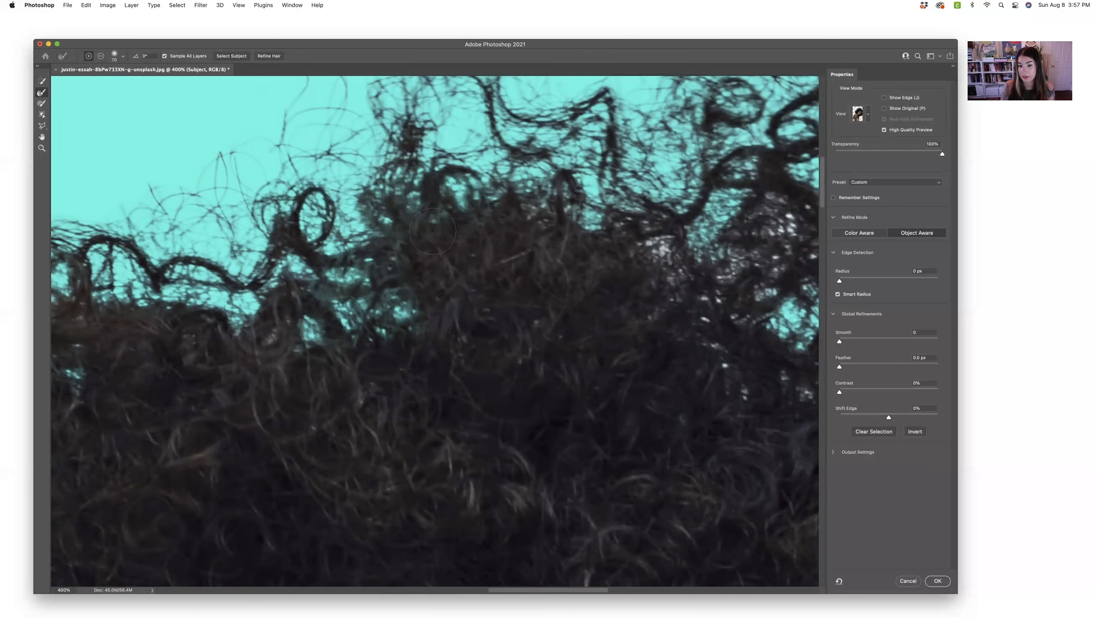
Reduce the Refine Edge Brush to about 45 px and refine the pale gap beneath the curls at the top of the head
scroll(433, 231, "right", 3)
key("bracketleft")
key("bracketleft")
key("bracketleft")
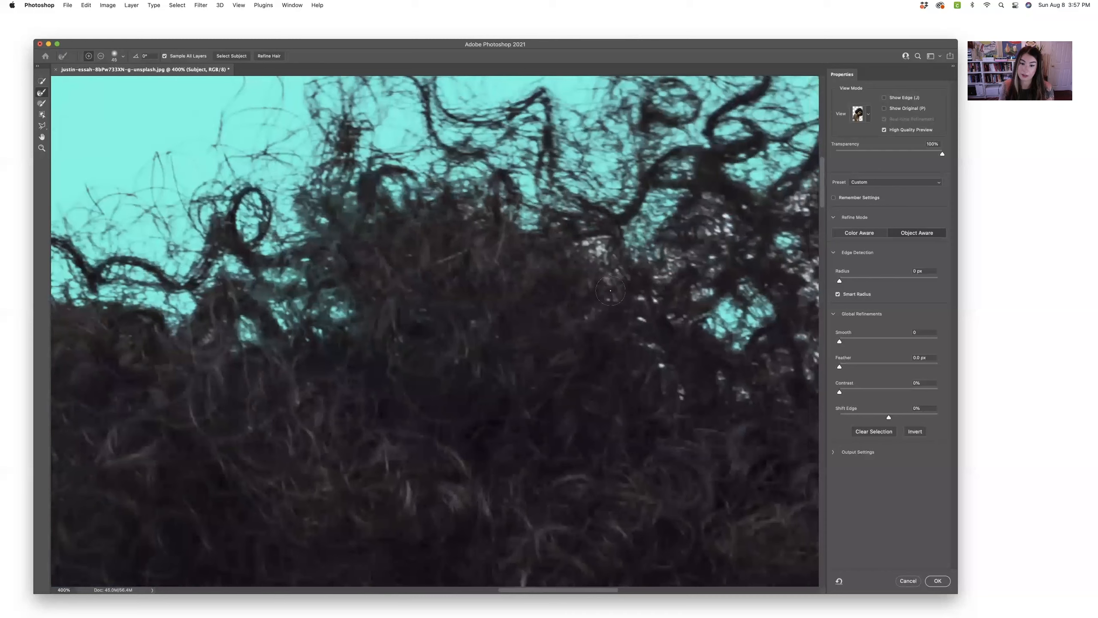
Refine the dense tangled curls on the crown with a 75 px Refine Edge Brush, reducing it to about 50 px for small gaps
scroll(678, 308, "right", 5)
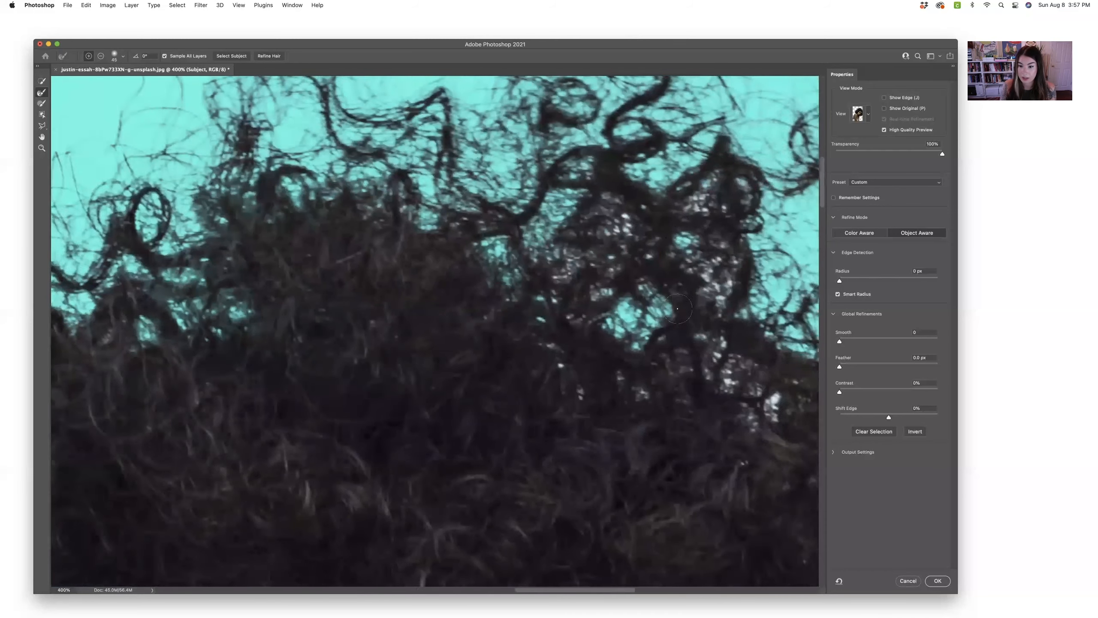
key("bracketright")
key("bracketright")
key("bracketright")
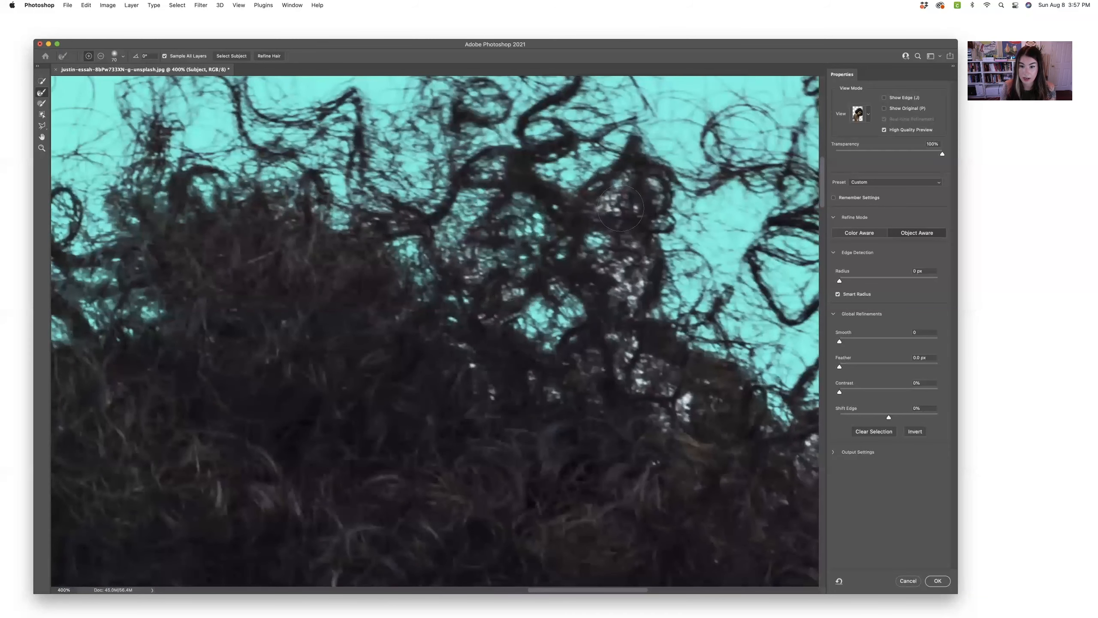
mouse_move(637, 374)
left_mouse_down()
mouse_move(663, 382)
mouse_move(683, 413)
left_mouse_up()
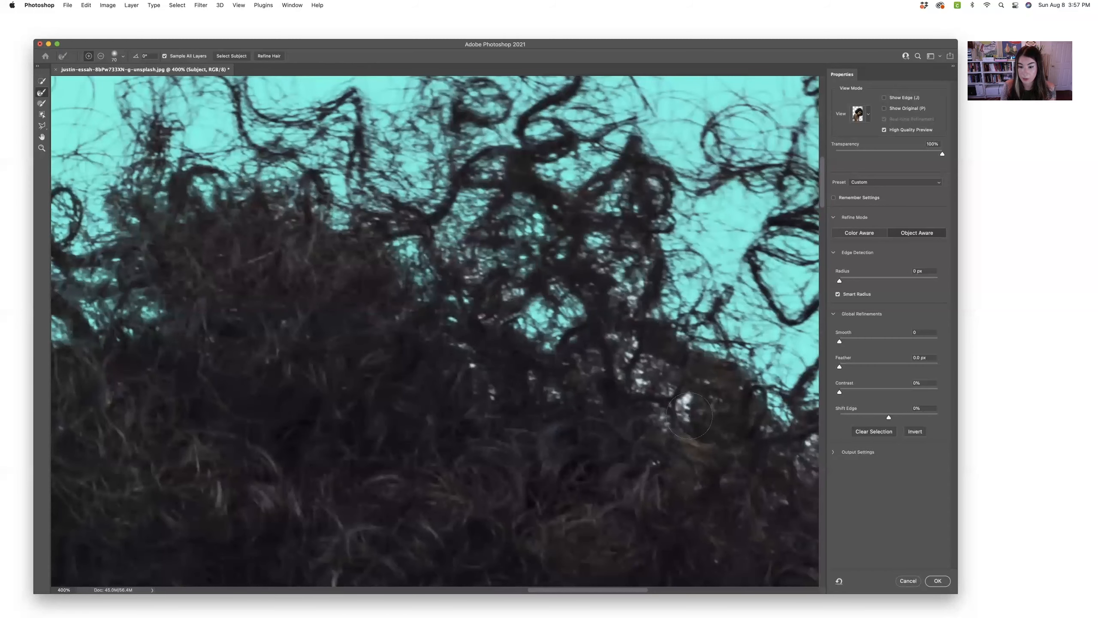
key("bracketleft")
key("bracketleft")
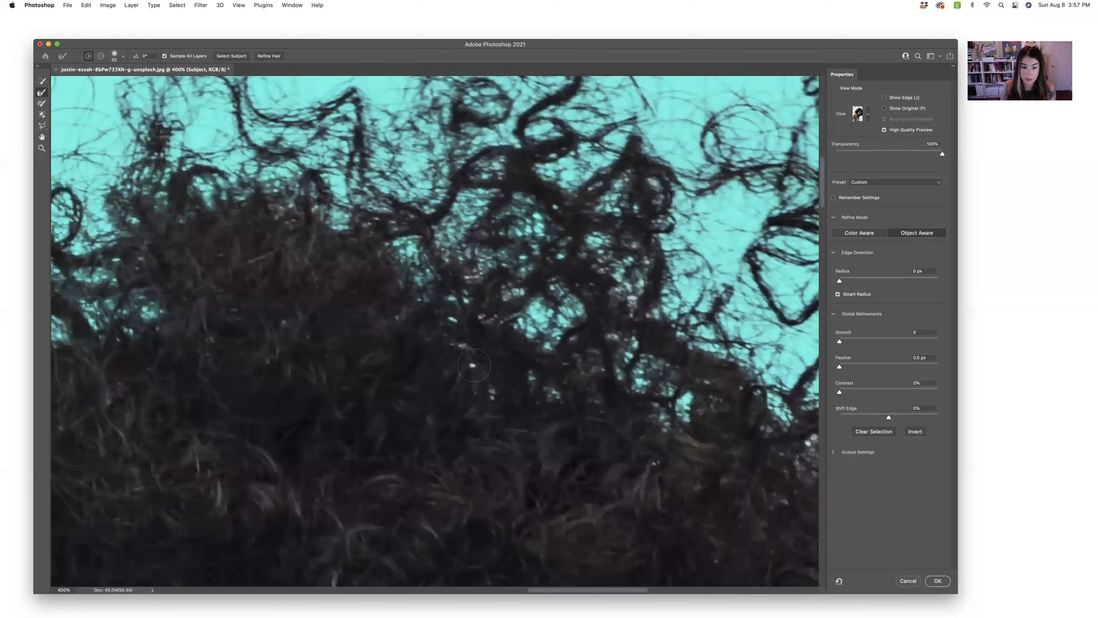
Enlarge the Refine Edge Brush and brush over the pale gaps beneath the curls on the right side of the crown
scroll(263, 220, "down", 5)
scroll(263, 220, "right", 8)
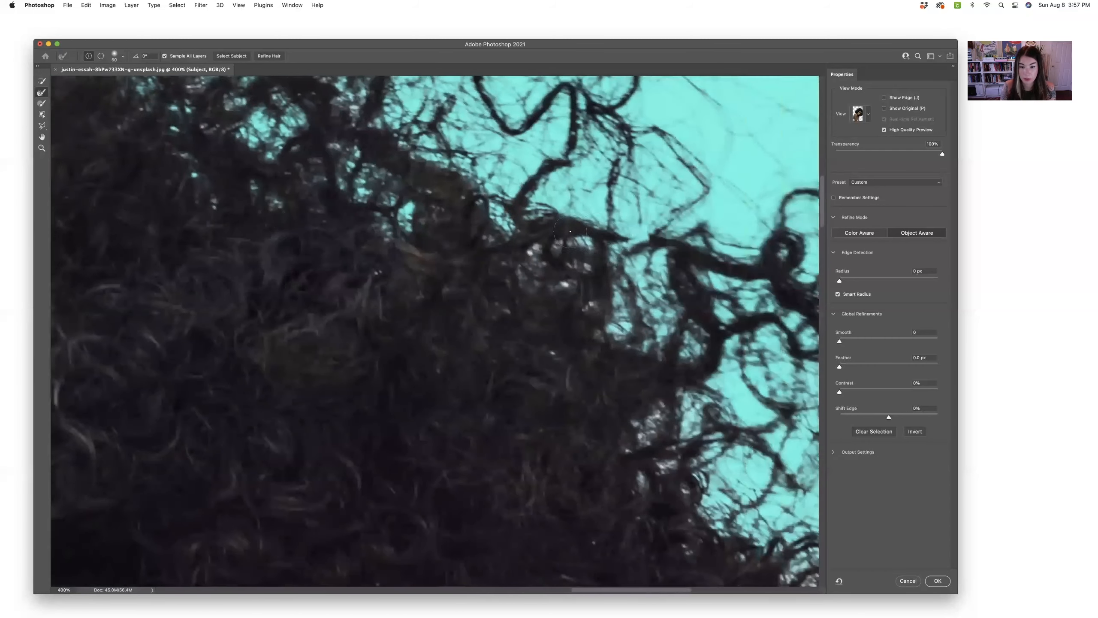
key("bracketright")
key("bracketright")
left_click_drag(499, 233, 556, 262)
Refine the loose zigzag curl hanging inside the hoop earring using a Refine Edge Brush of about 80 px
scroll(556, 264, "down", 3)
scroll(556, 263, "right", 3)
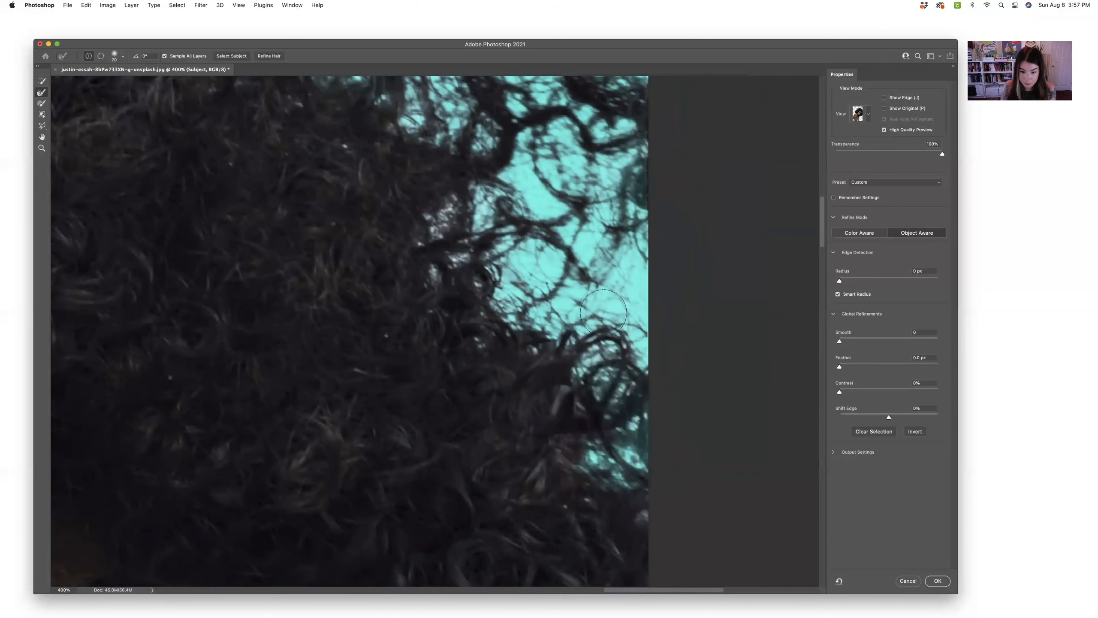
scroll(434, 277, "down", 10)
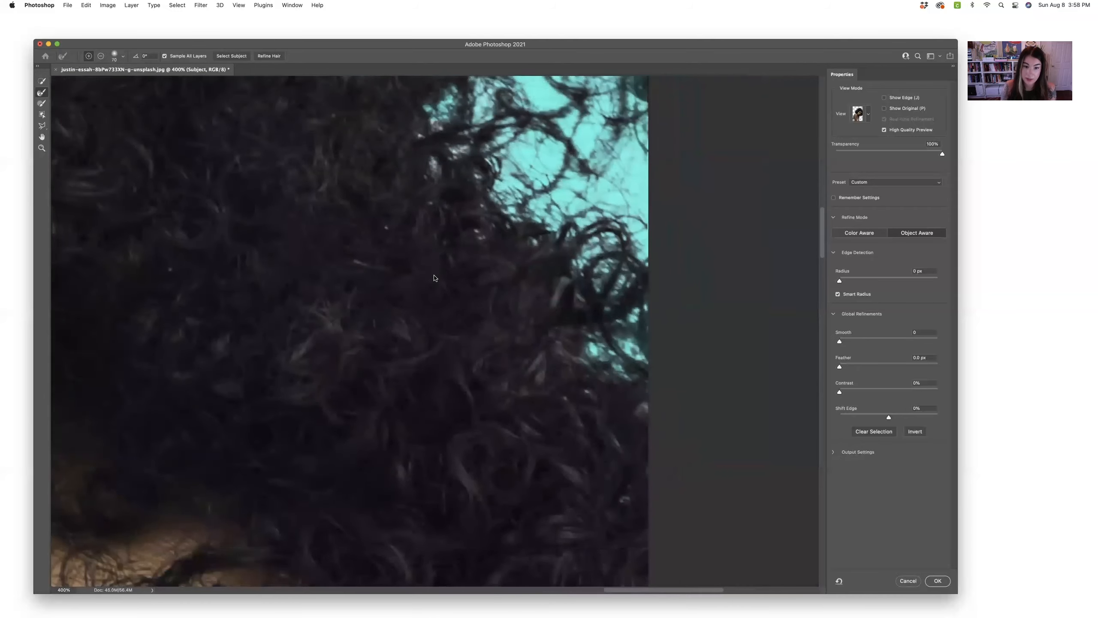
scroll(435, 278, "right", 4)
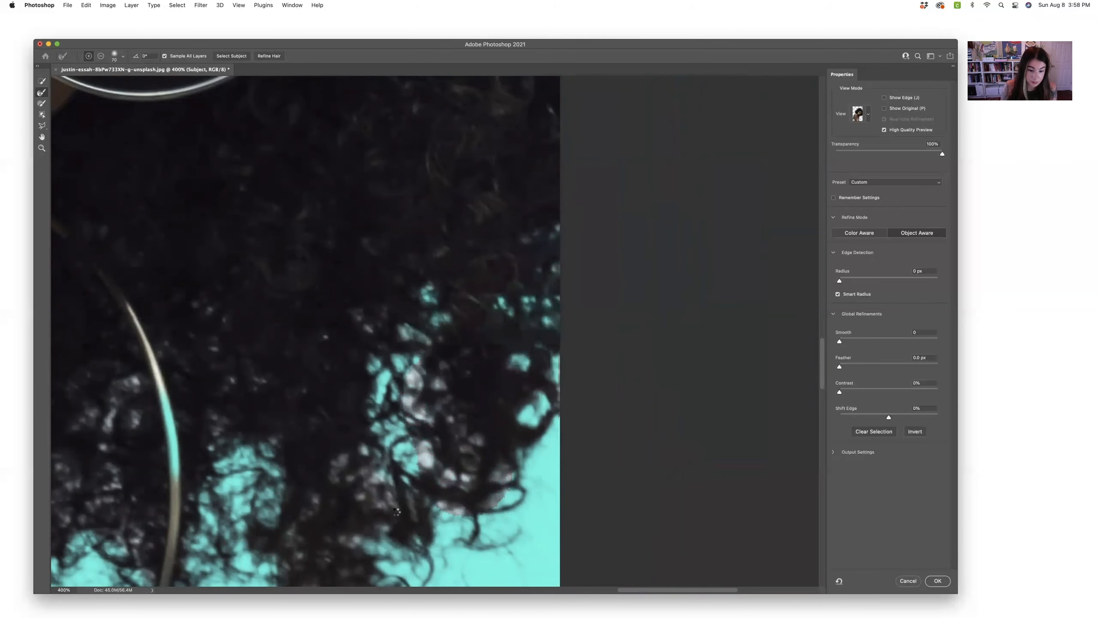
scroll(447, 400, "down", 5)
scroll(324, 447, "left", 8)
scroll(325, 447, "left", 6)
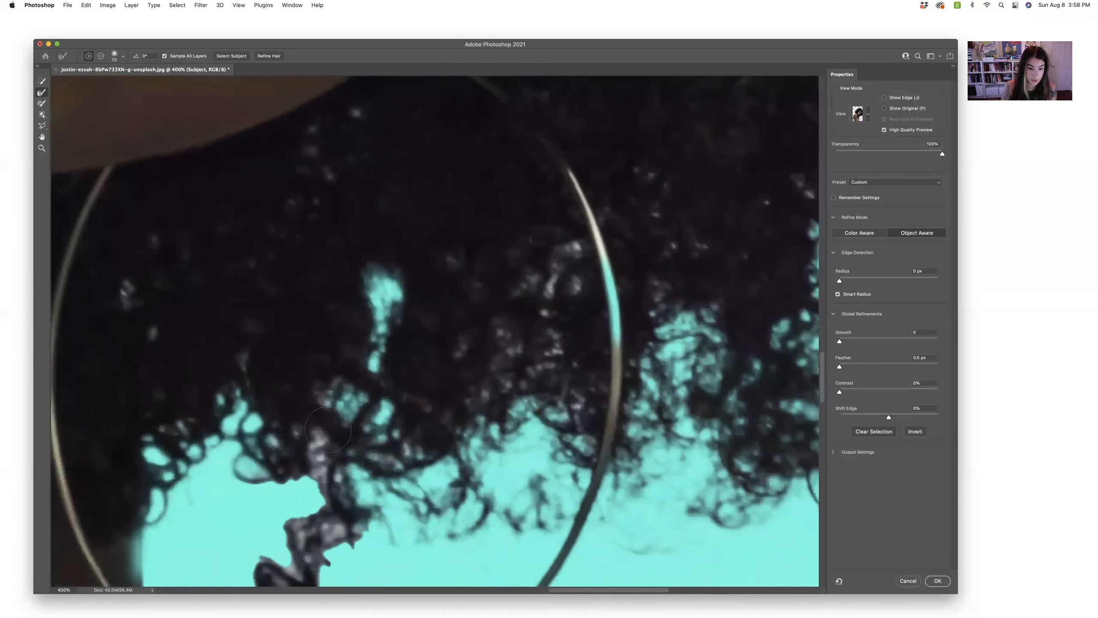
scroll(311, 459, "down", 5)
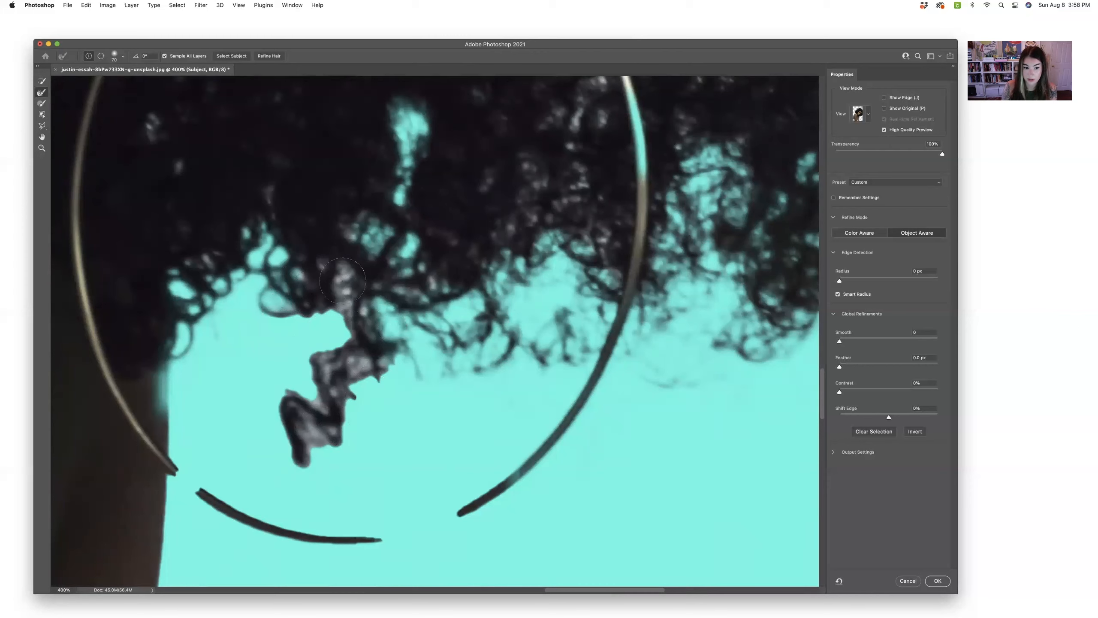
key("]")
mouse_move(338, 284)
left_mouse_down()
mouse_move(356, 328)
mouse_move(349, 364)
mouse_move(308, 435)
left_mouse_up()
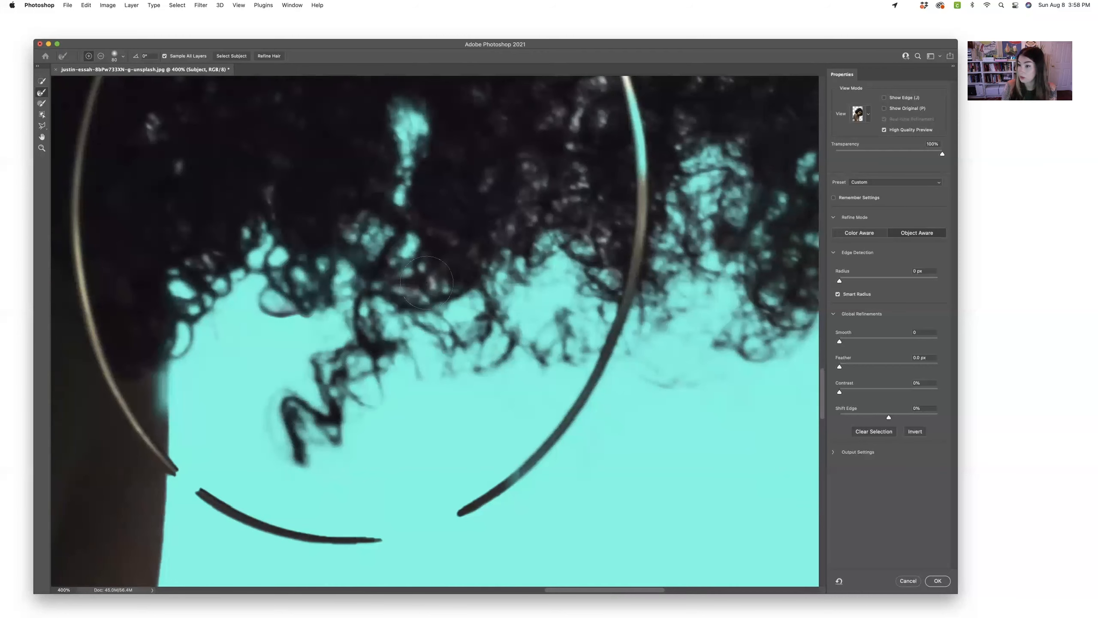
Refine the pale gaps in the lower hair edge on both sides above the loose curl, using a smaller brush for the tight spot
left_click_drag(441, 281, 393, 317)
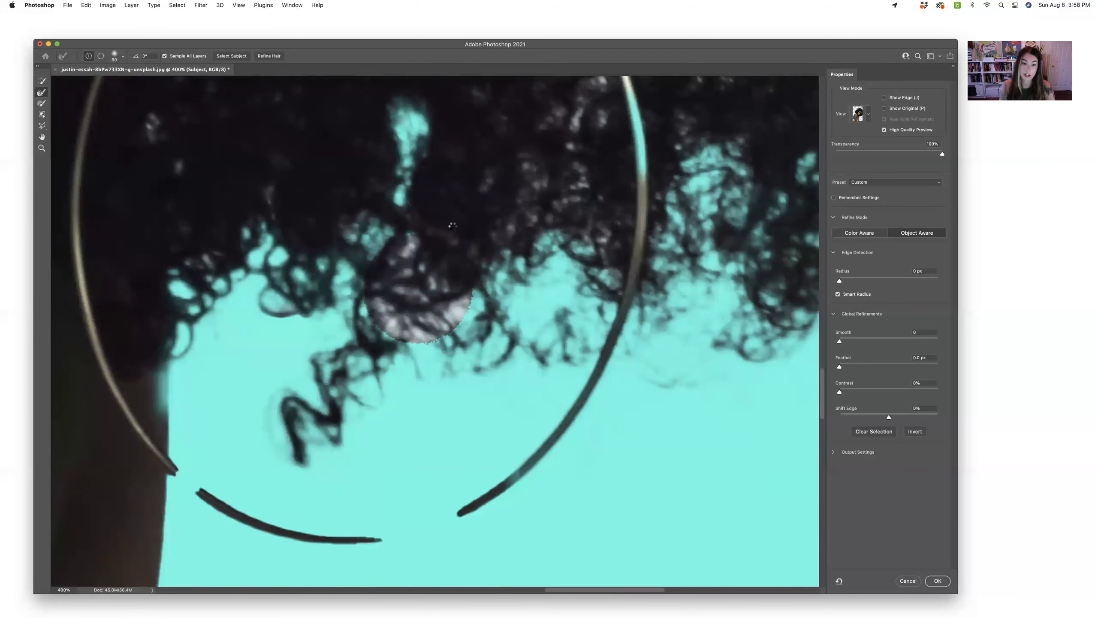
left_click_drag(202, 262, 240, 279)
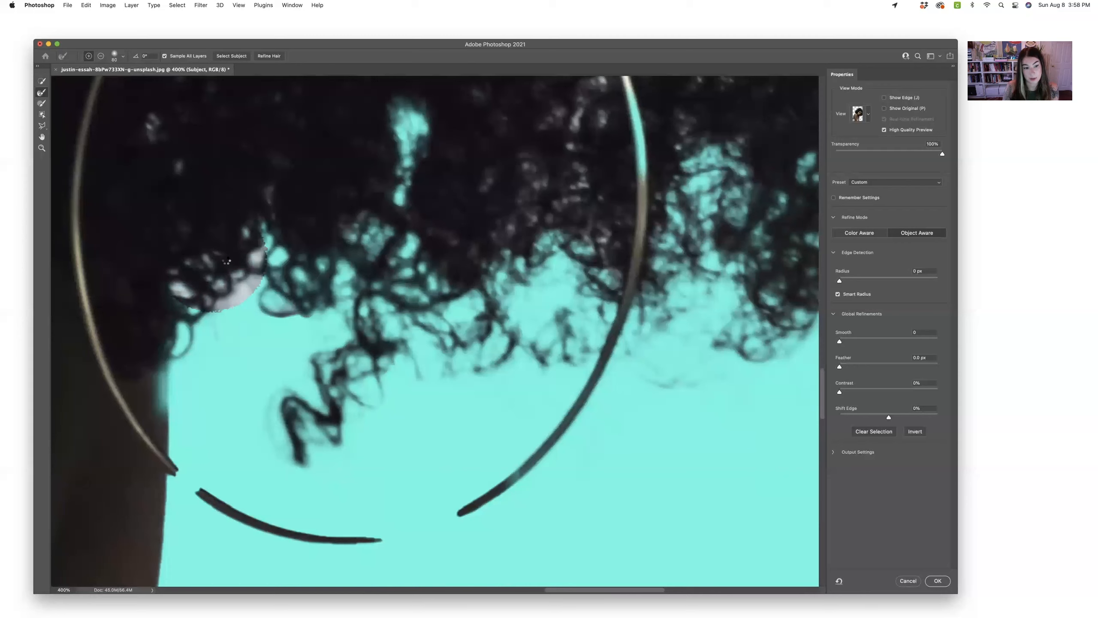
key("bracketleft")
key("bracketleft")
key("bracketleft")
left_click_drag(359, 214, 373, 228)
Enlarge the Refine Edge Brush to about 70 px and refine the pale patches in the curls inside the hoop's right side
key("bracketright")
key("bracketright")
left_click_drag(569, 118, 515, 230)
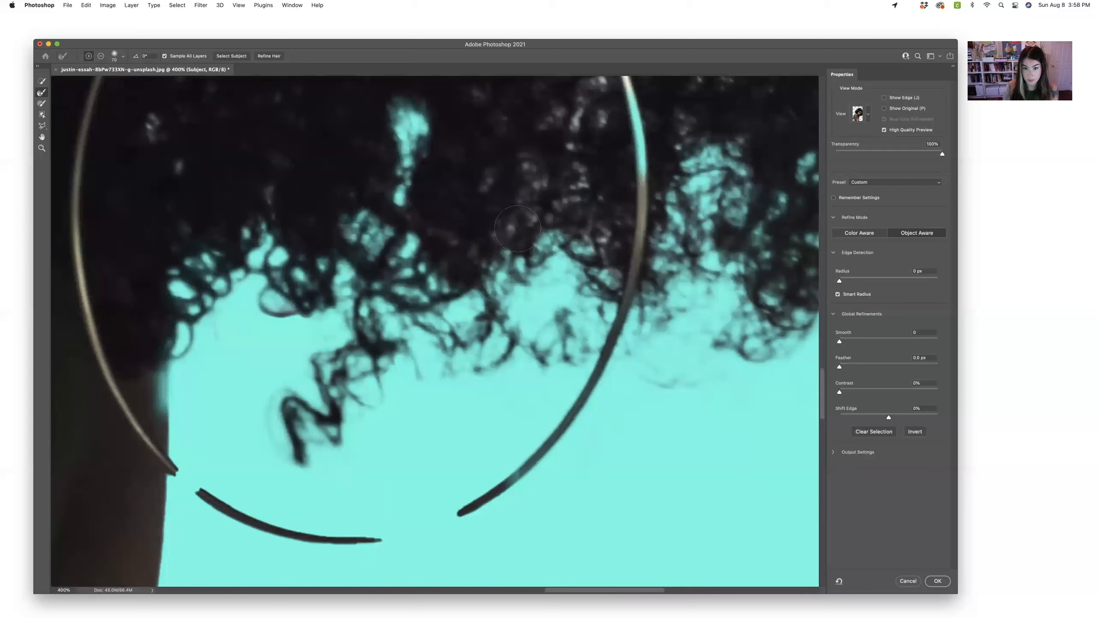
scroll(514, 231, "up", 2)
scroll(514, 231, "right", 2)
scroll(514, 231, "up", 3)
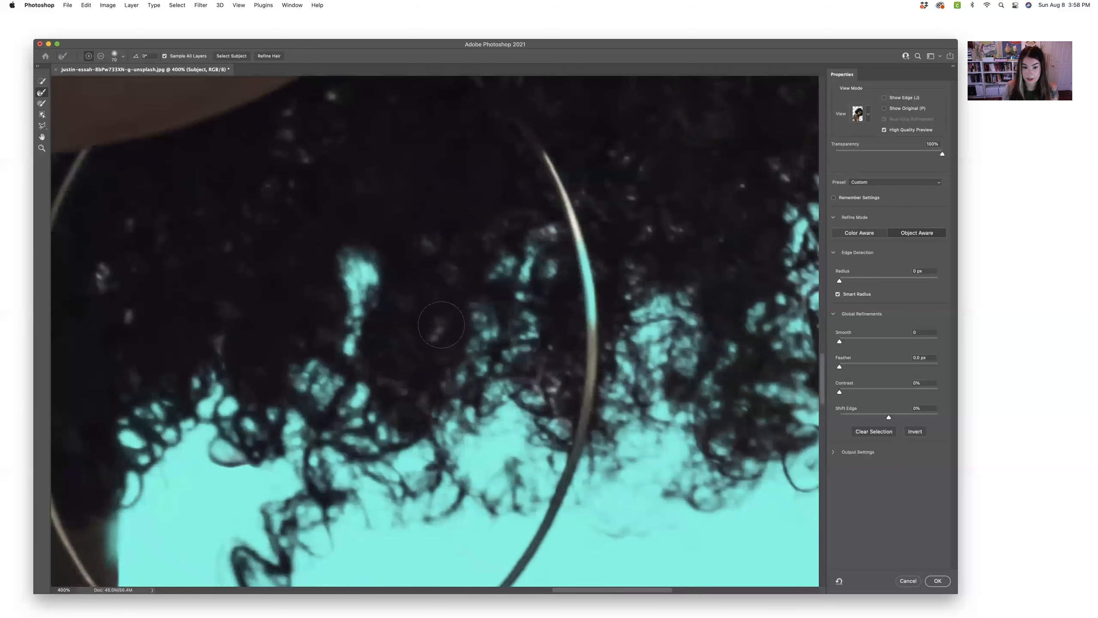
scroll(496, 349, "down", 3)
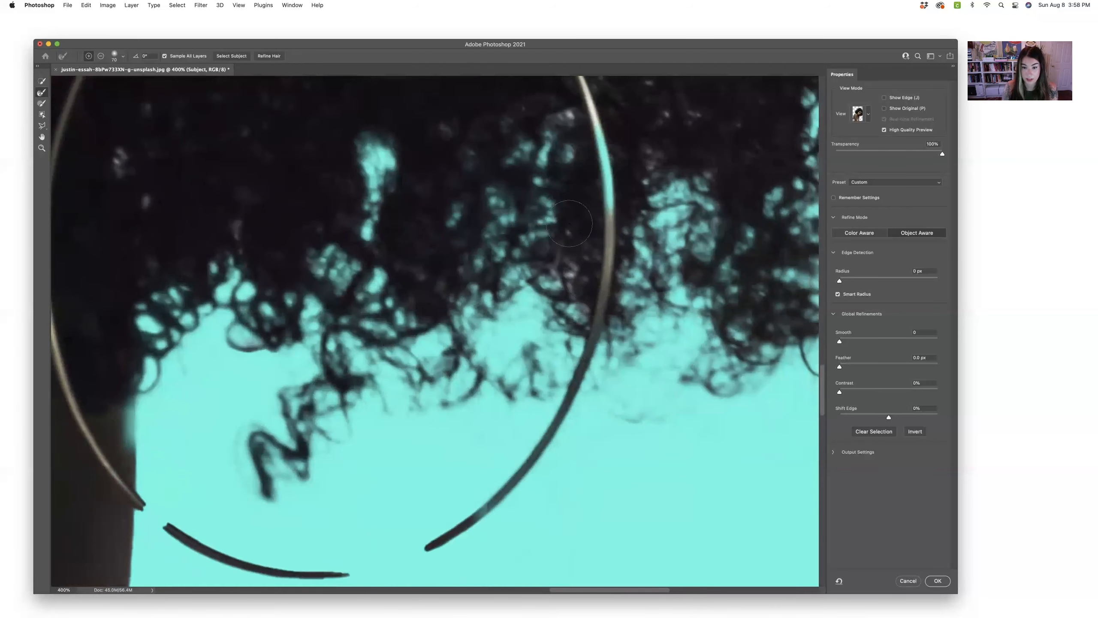
left_click_drag(571, 238, 554, 294)
Paint the missing turquoise stretch on the right side of the hoop earring back into the selection with the Brush tool
scroll(554, 296, "right", 2)
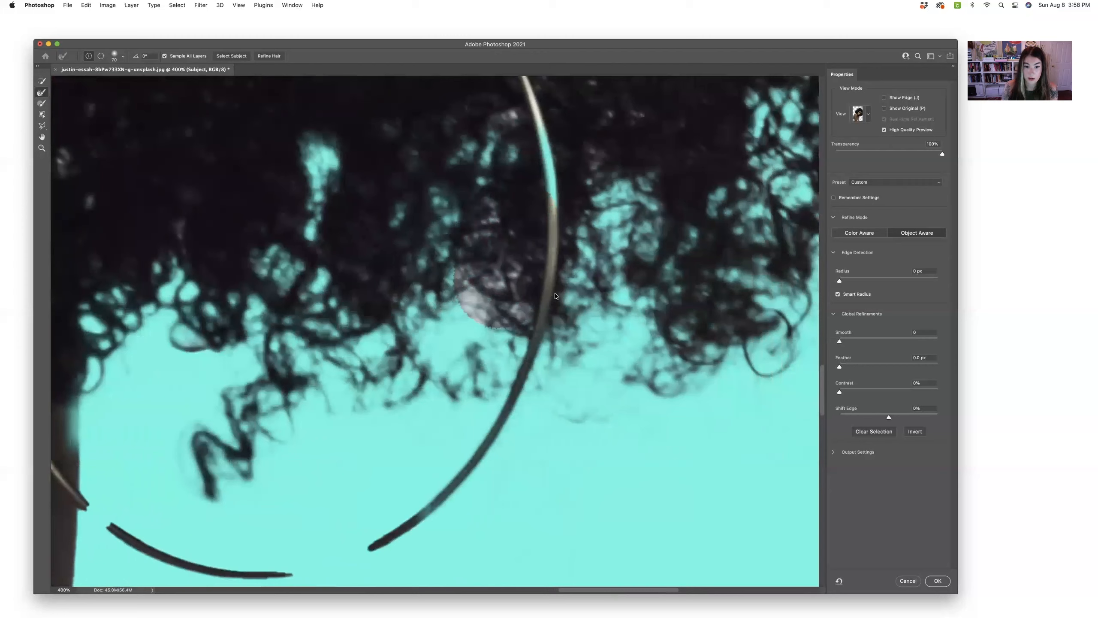
scroll(508, 252, "up", 3)
scroll(508, 252, "up", 1)
scroll(508, 251, "right", 1)
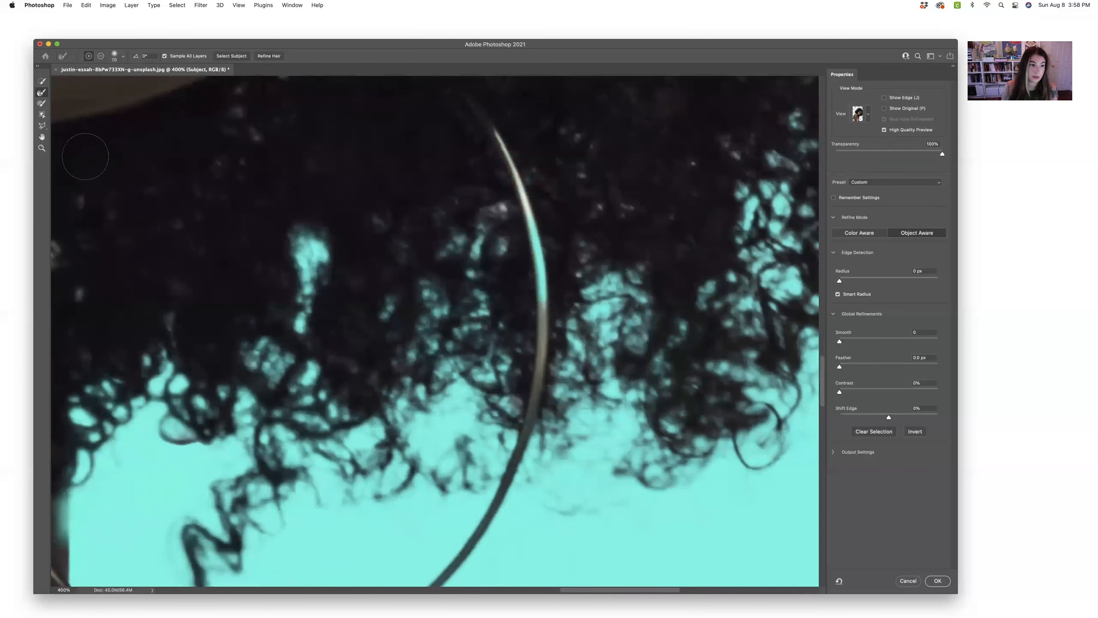
left_click(42, 103)
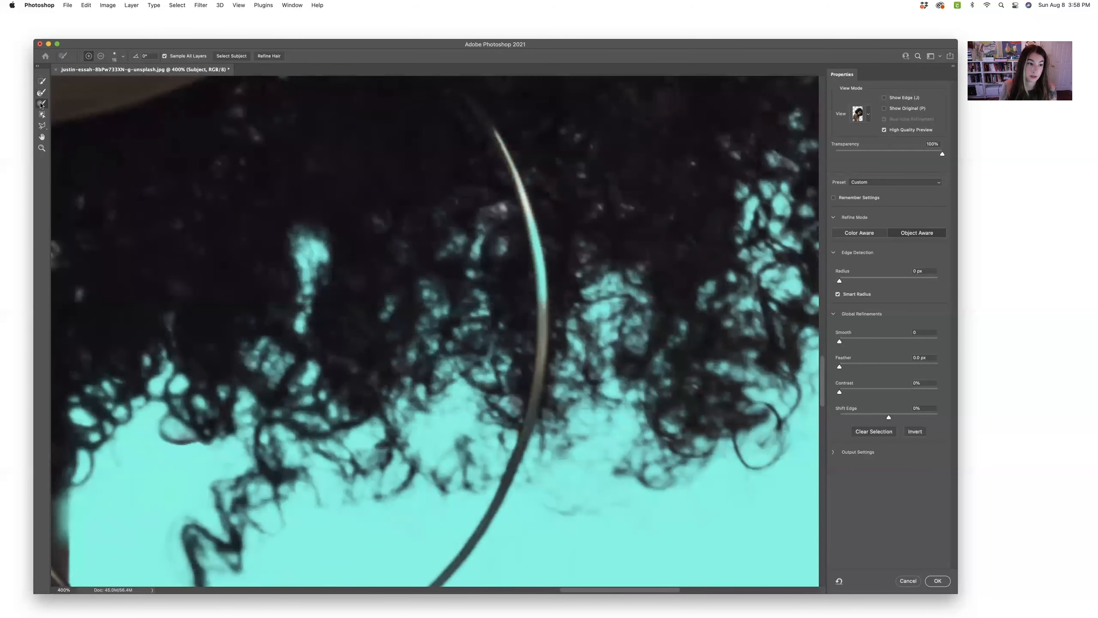
left_click_drag(541, 274, 529, 217)
left_click_drag(543, 313, 536, 245)
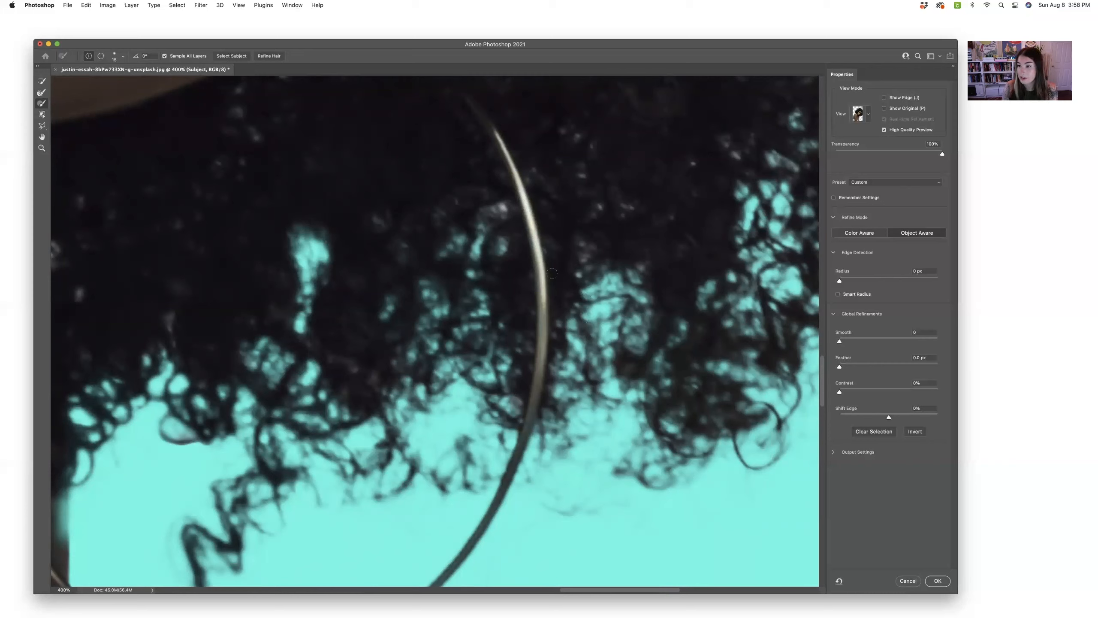
Paint the missing bottom stretch of the right-hand hoop earring back into the selection with the Brush tool
scroll(539, 275, "down", 8)
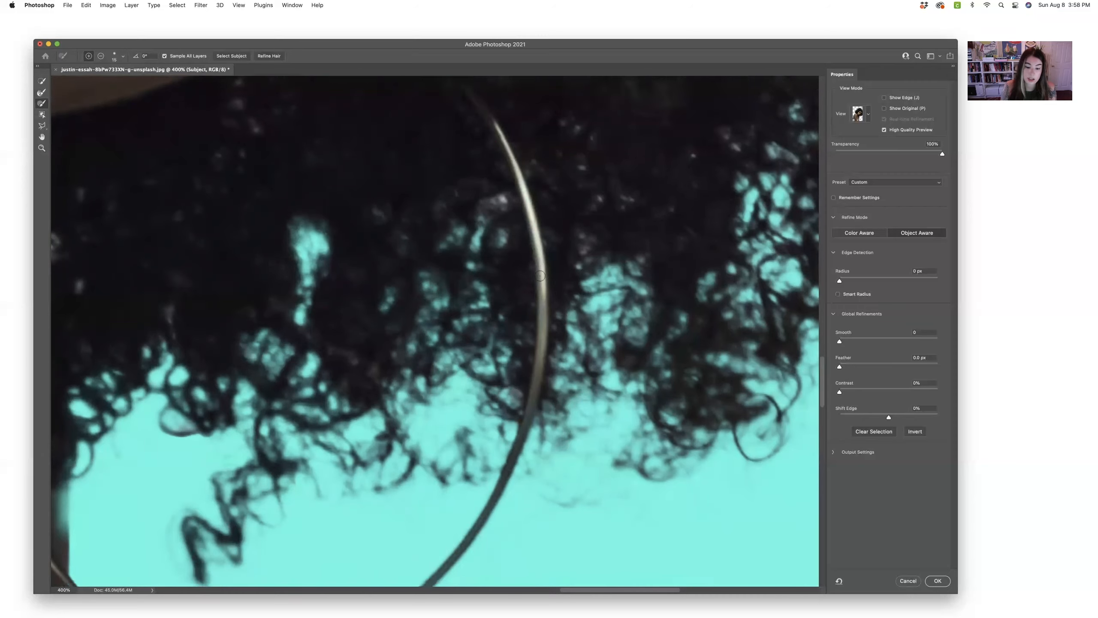
left_click_drag(80, 427, 96, 441)
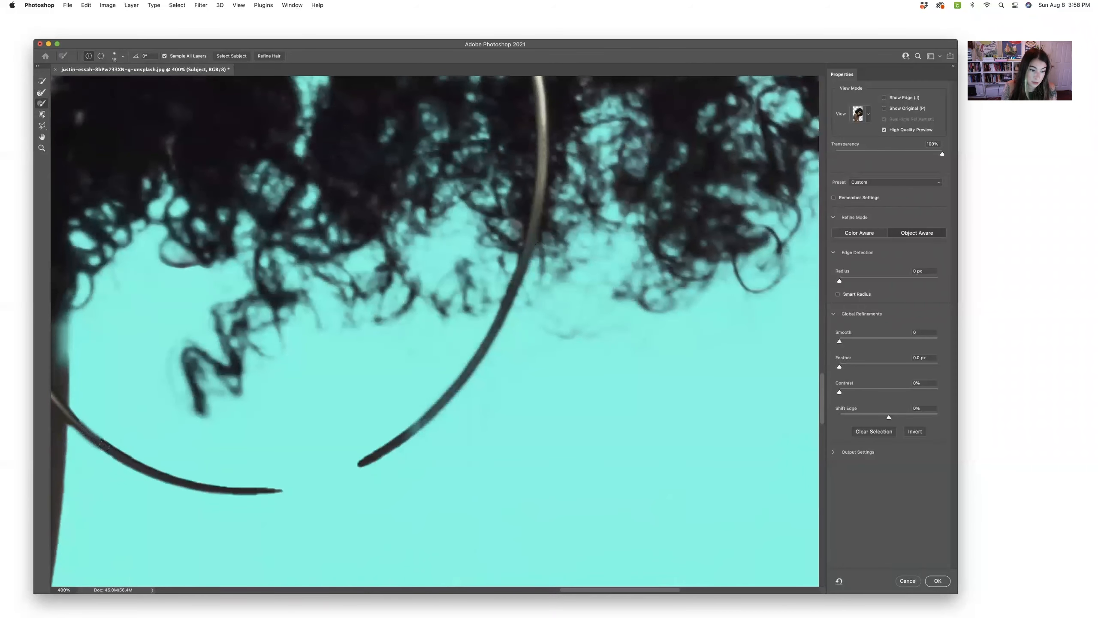
left_click_drag(253, 493, 365, 464)
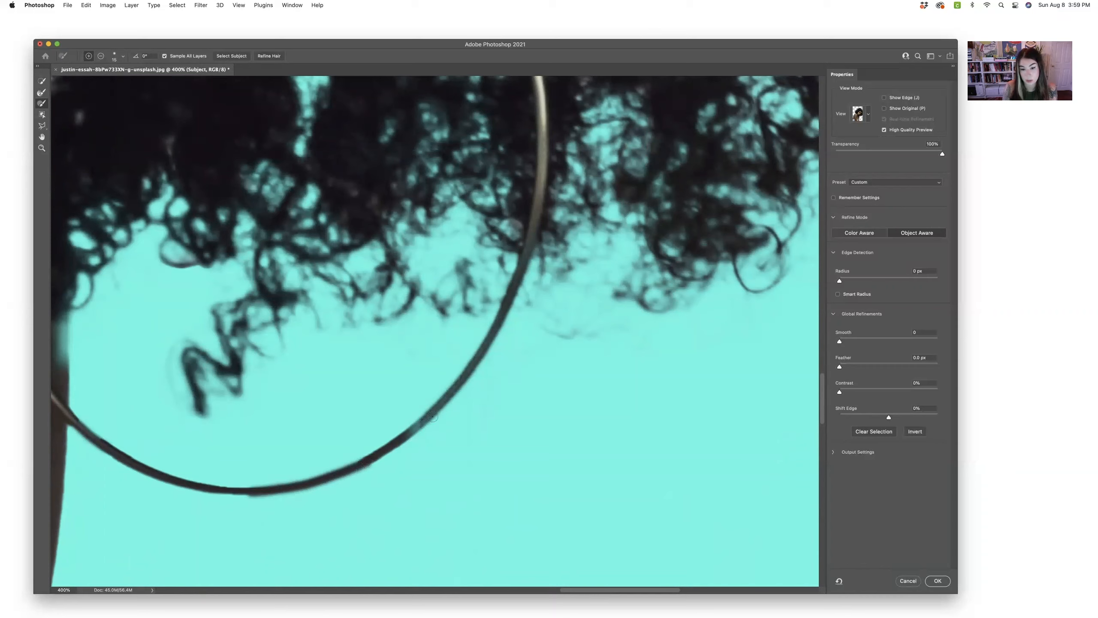
Refine the edges along the bottom curve of the hoop earring using a Refine Edge Brush of about 35 px
left_click(41, 92)
key("bracketleft")
key("bracketleft")
key("bracketleft")
key("bracketleft")
left_click_drag(87, 429, 164, 468)
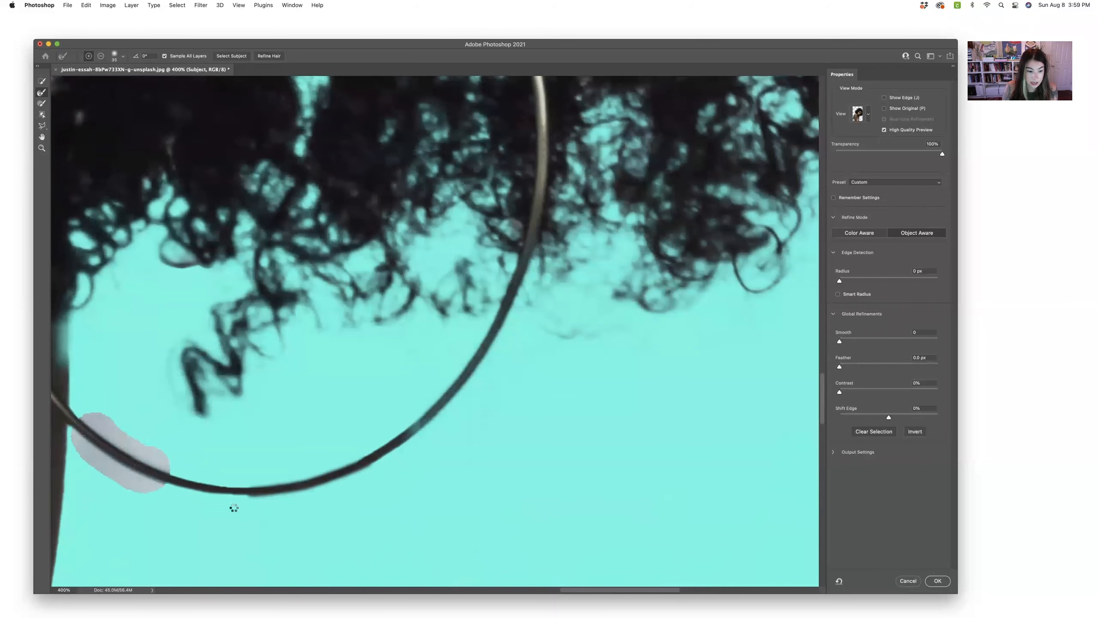
mouse_move(237, 498)
left_mouse_down()
mouse_move(336, 477)
mouse_move(371, 459)
left_mouse_up()
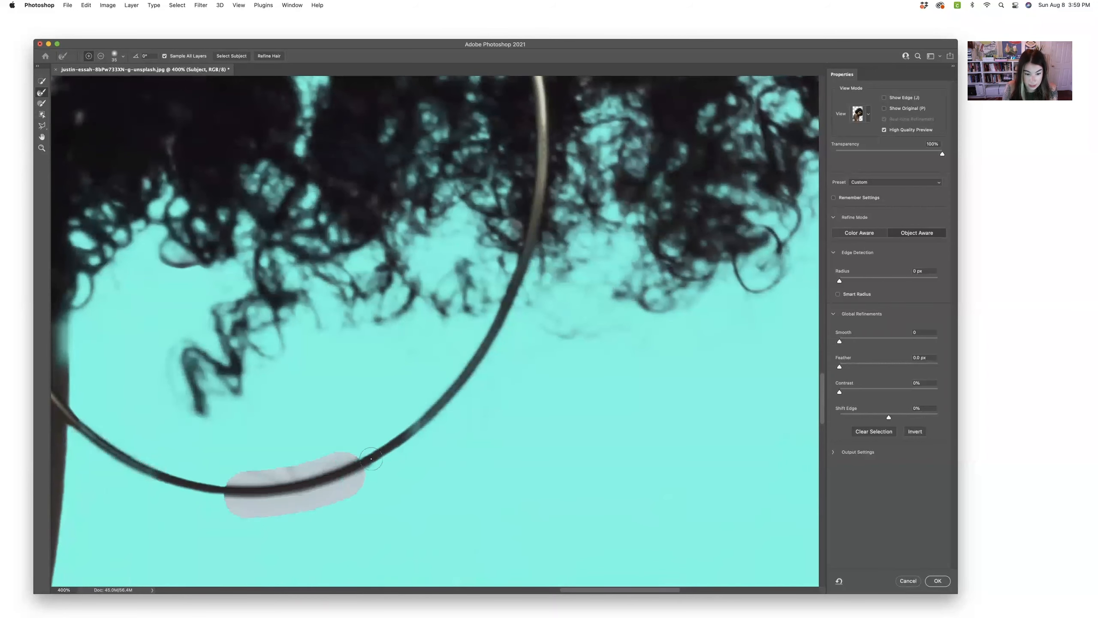
left_click_drag(222, 491, 158, 467)
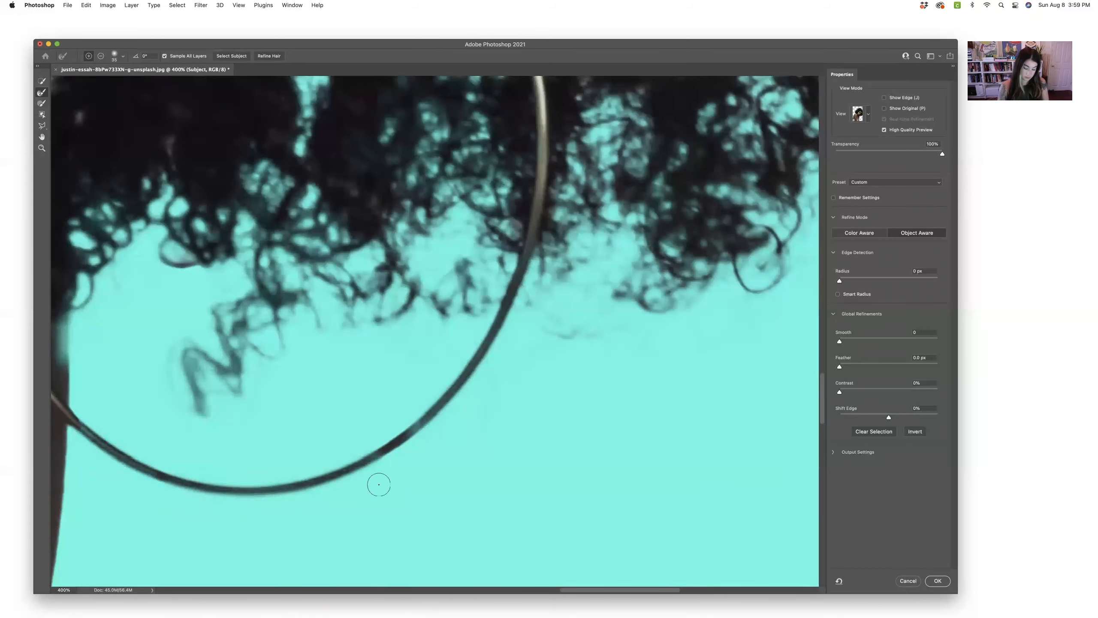
Enlarge the Refine Edge Brush to about 70 px and refine the curls above the white shoulder strap, up the hair's left side
key("super+minus")
key("super+minus")
key("super+minus")
key("super+minus")
scroll(378, 484, "up", 5)
scroll(379, 484, "left", 2)
key("super+equal")
key("super+equal")
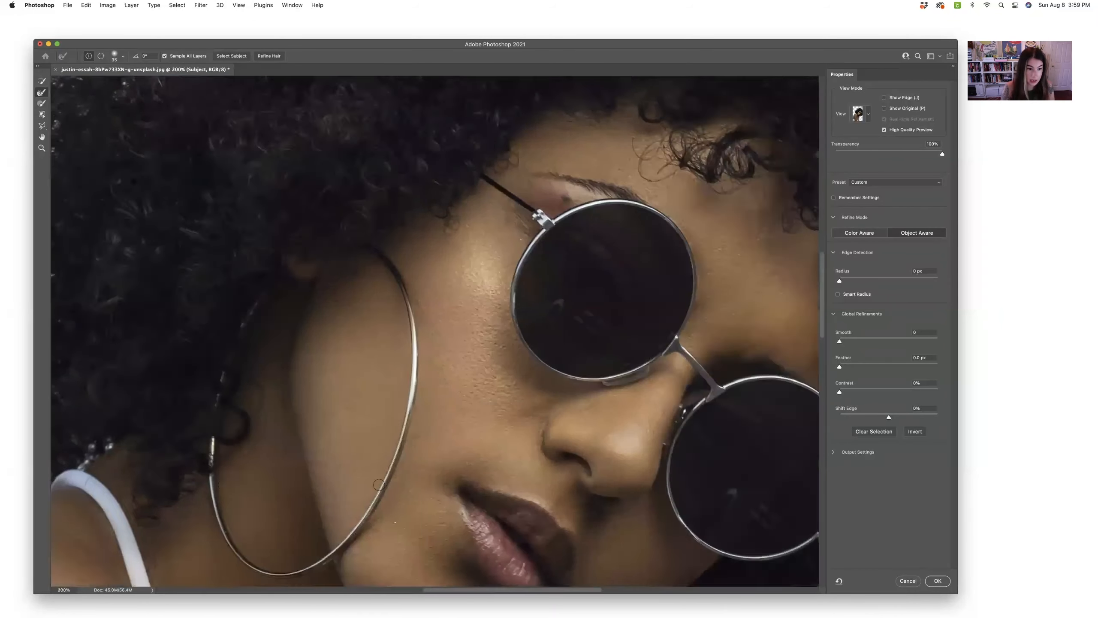
scroll(379, 484, "left", 5)
key("bracketright")
key("bracketright")
key("bracketright")
key("bracketright")
mouse_move(377, 446)
left_mouse_down()
mouse_move(295, 459)
mouse_move(263, 434)
mouse_move(228, 294)
mouse_move(223, 193)
mouse_move(211, 179)
mouse_move(225, 207)
mouse_move(321, 152)
left_mouse_up()
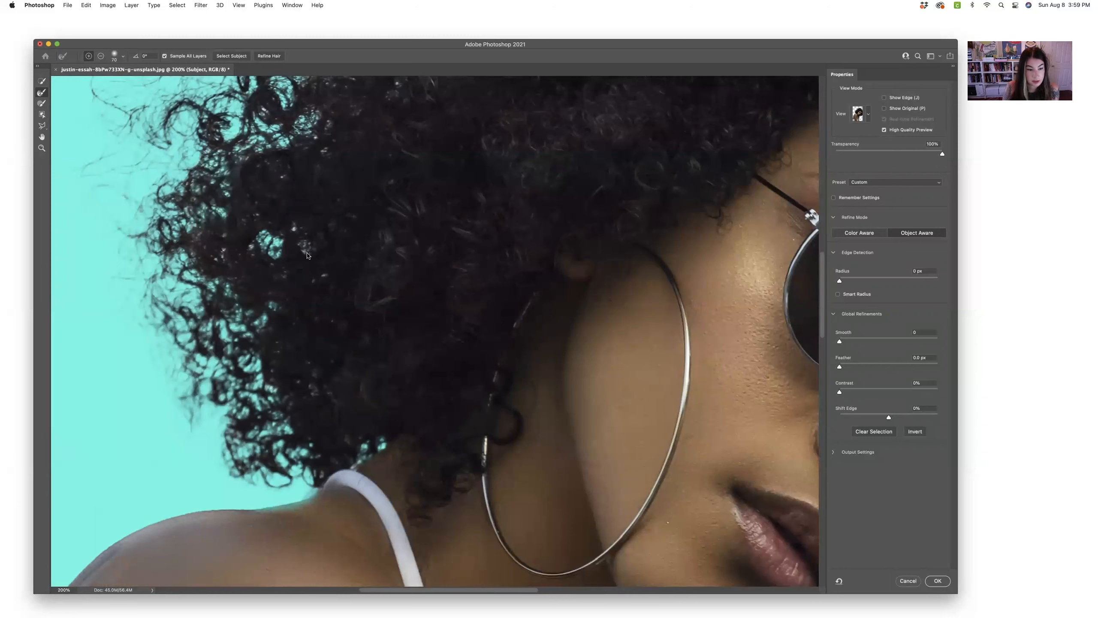
Compare the whole refined cutout with the original selection
key("super+0")
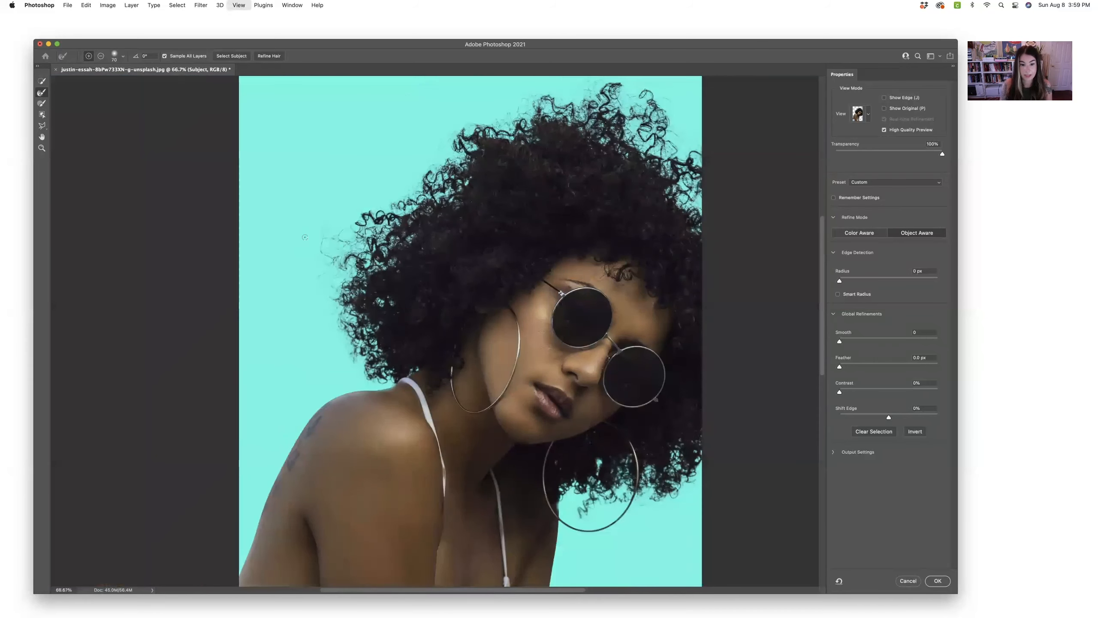
key("super+minus")
scroll(305, 237, "right", 3)
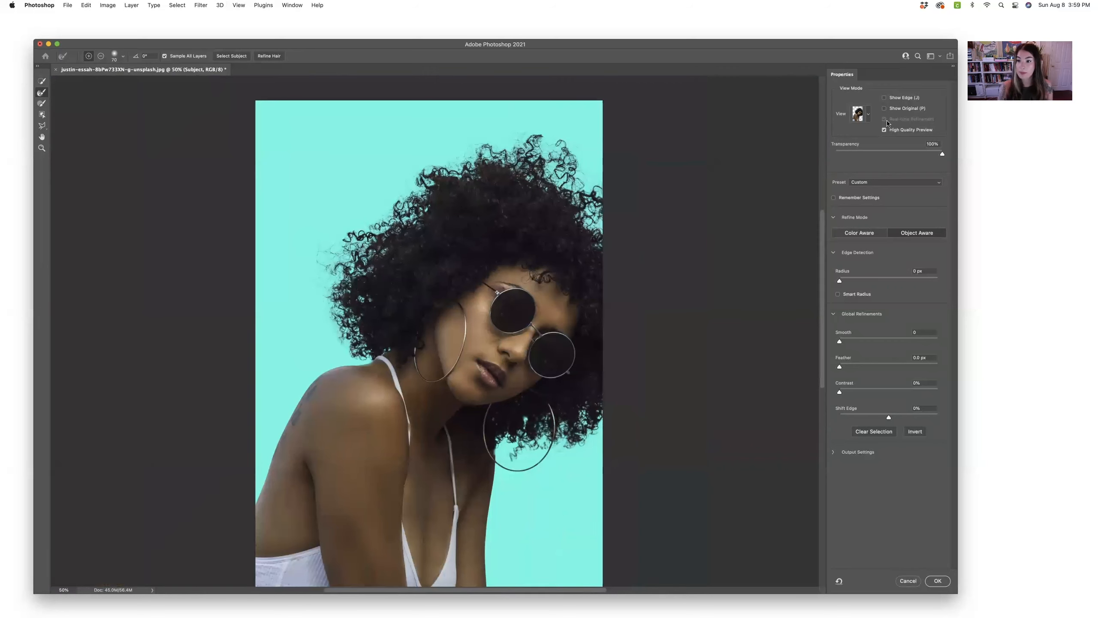
scroll(583, 272, "down", 2)
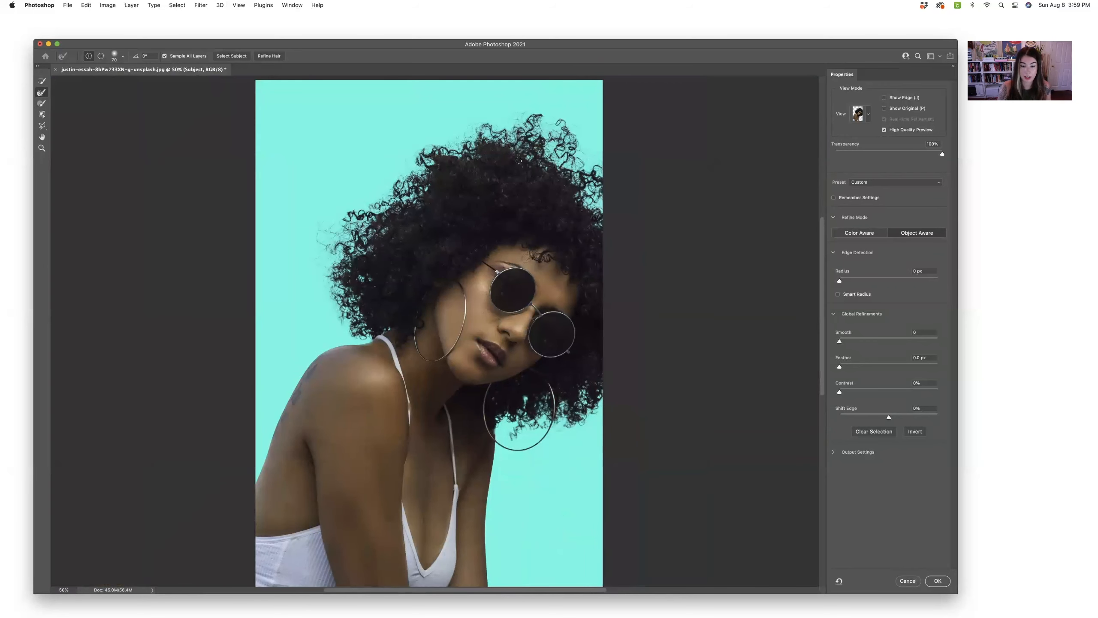
left_click(907, 109)
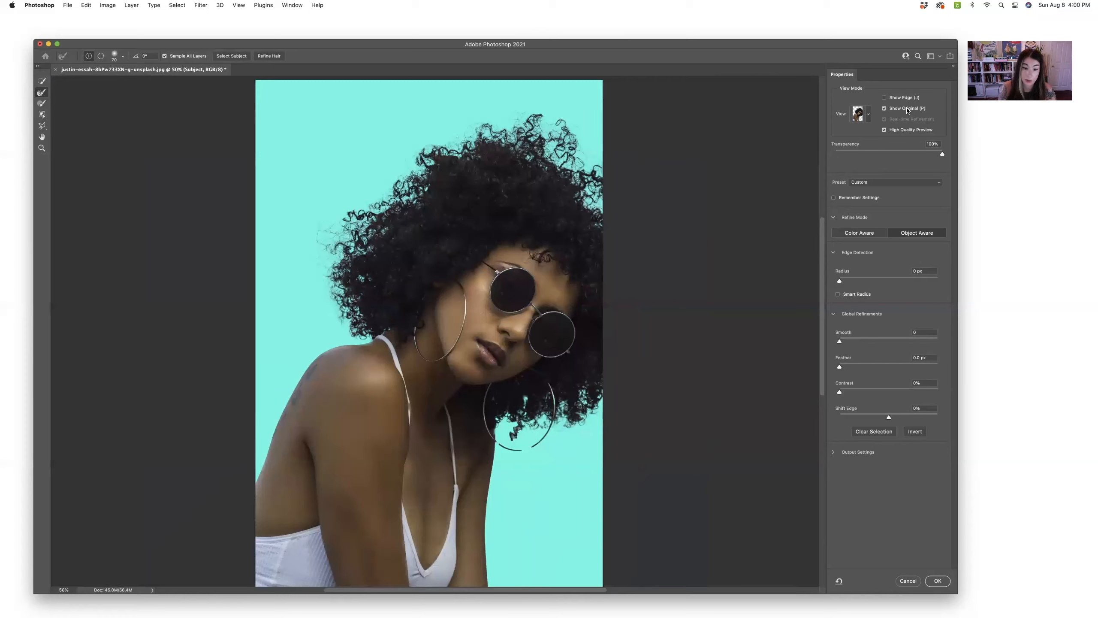
left_click(907, 111)
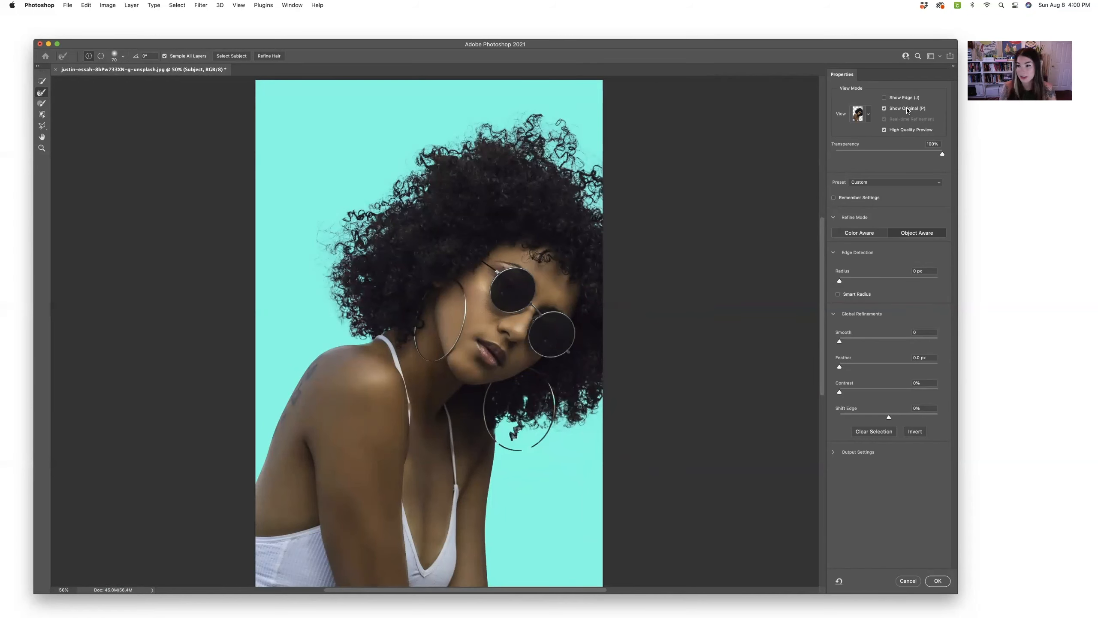
left_click(907, 111)
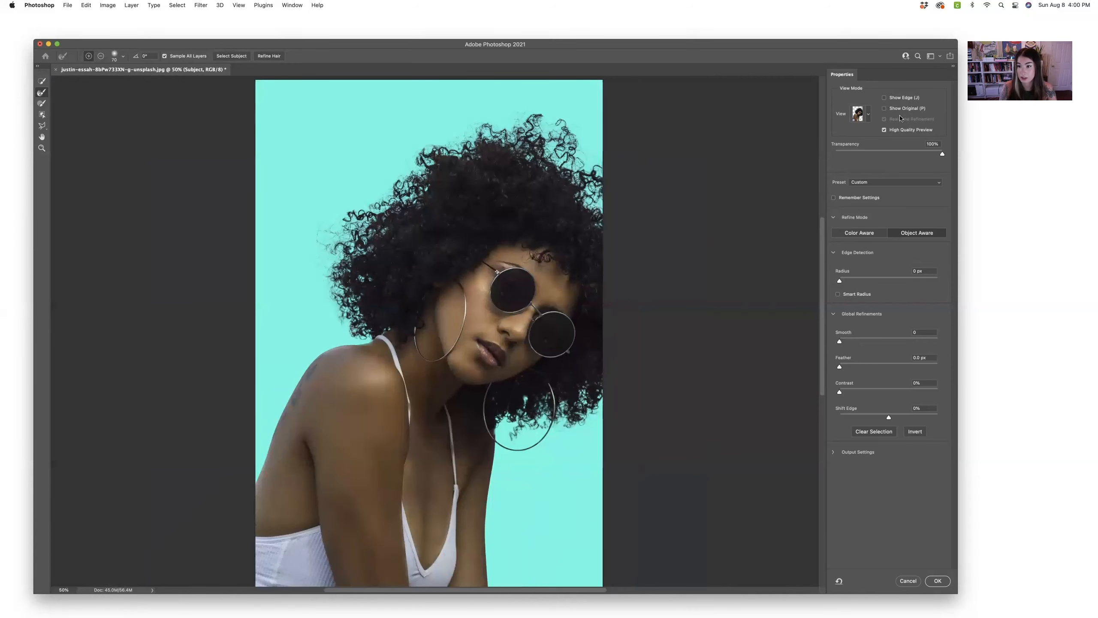
Accept the Select and Mask refinement and add a layer mask to the Subject layer from the resulting selection
left_click(937, 580)
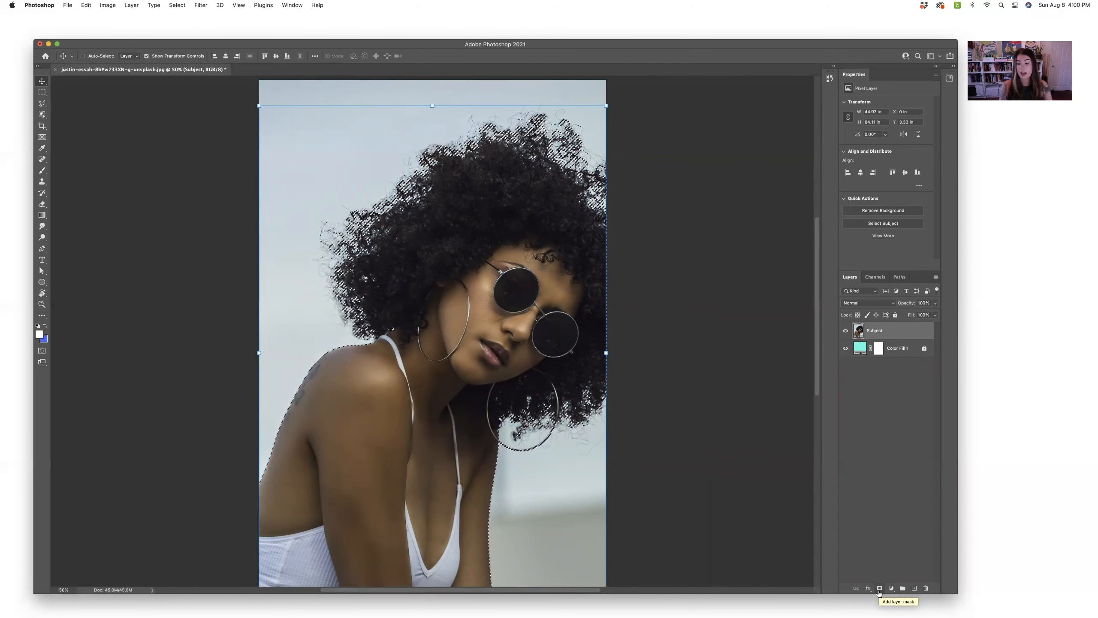
left_click(879, 589)
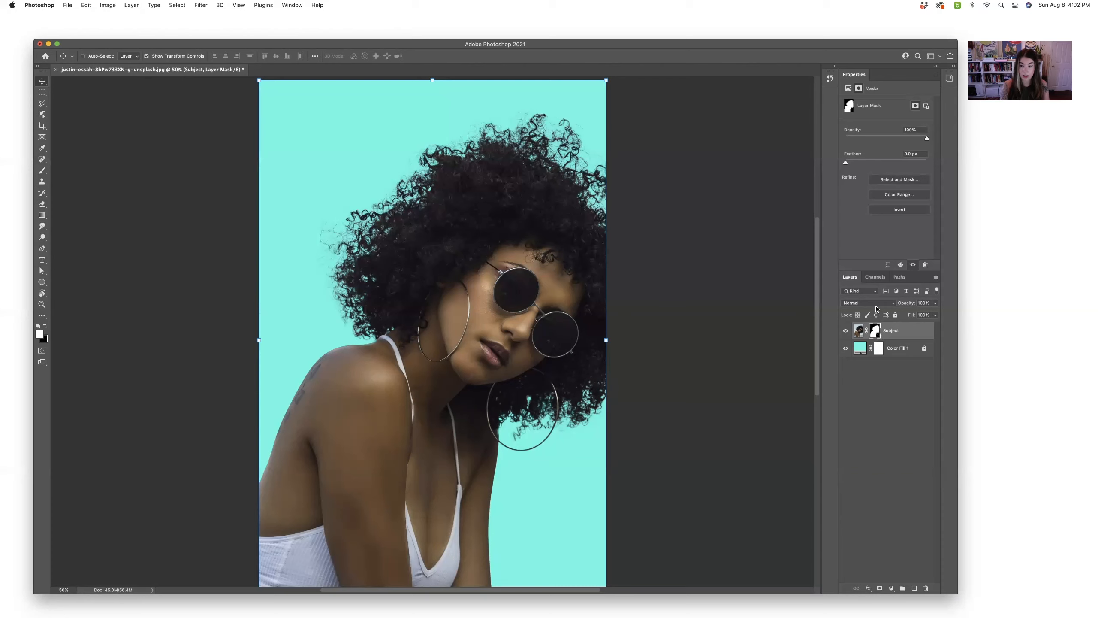
Disable the Subject layer's mask, target the layer's image, and display the document's channels
left_click(875, 334, "shift")
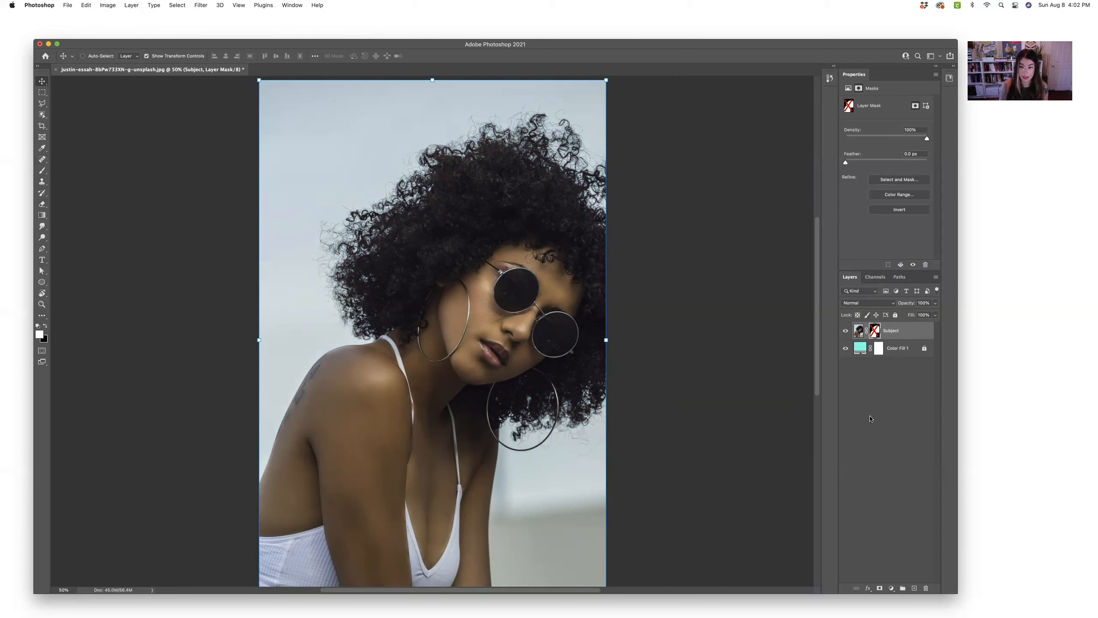
left_click(919, 333)
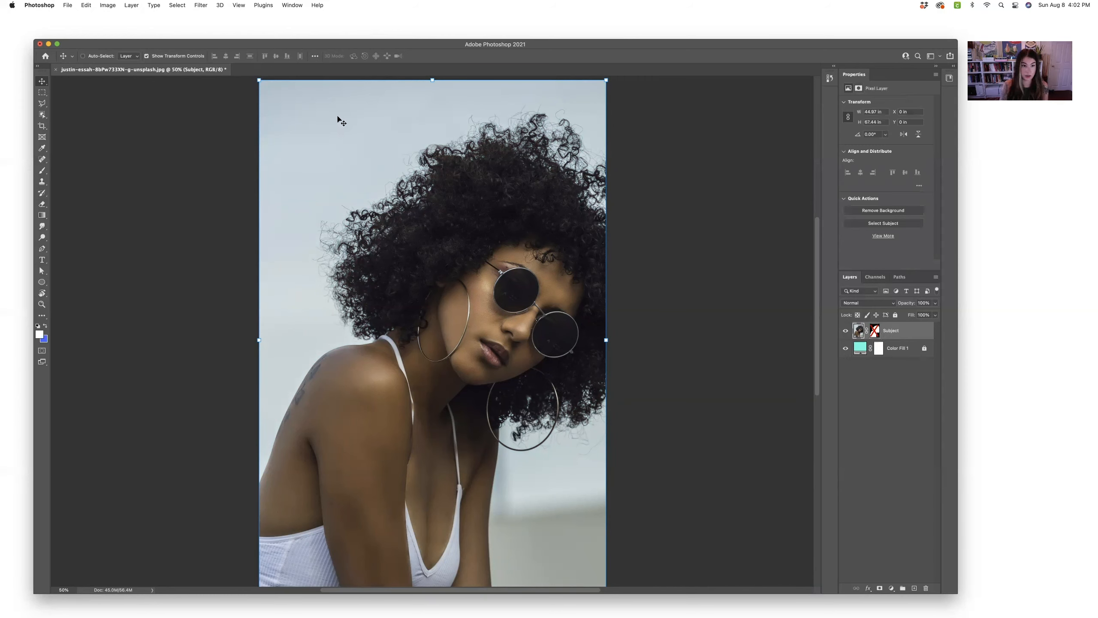
left_click(293, 5)
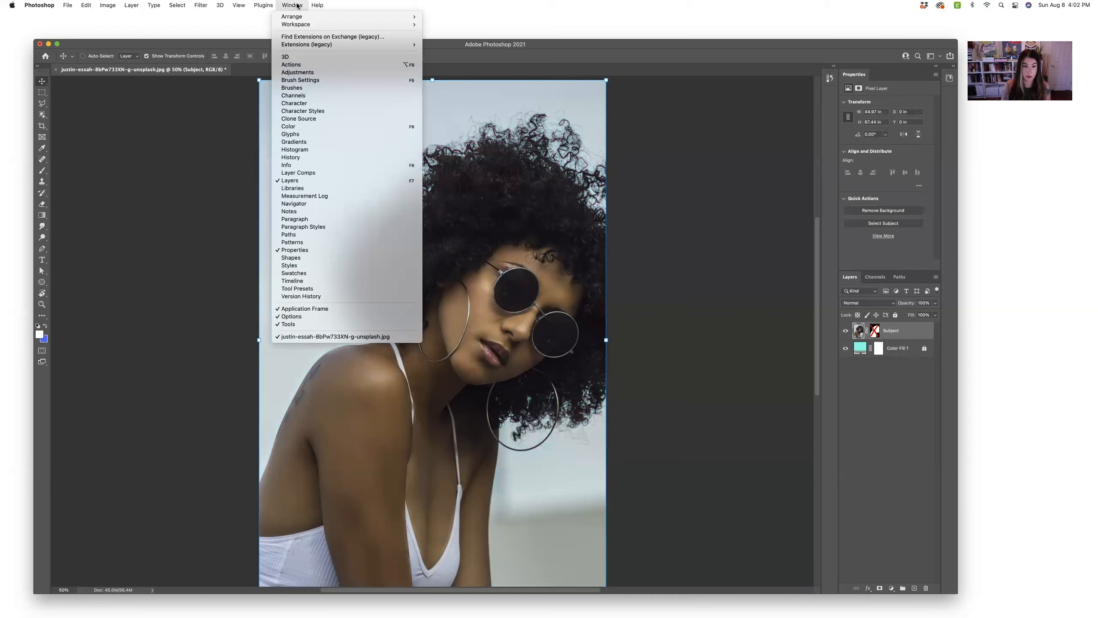
left_click(300, 97)
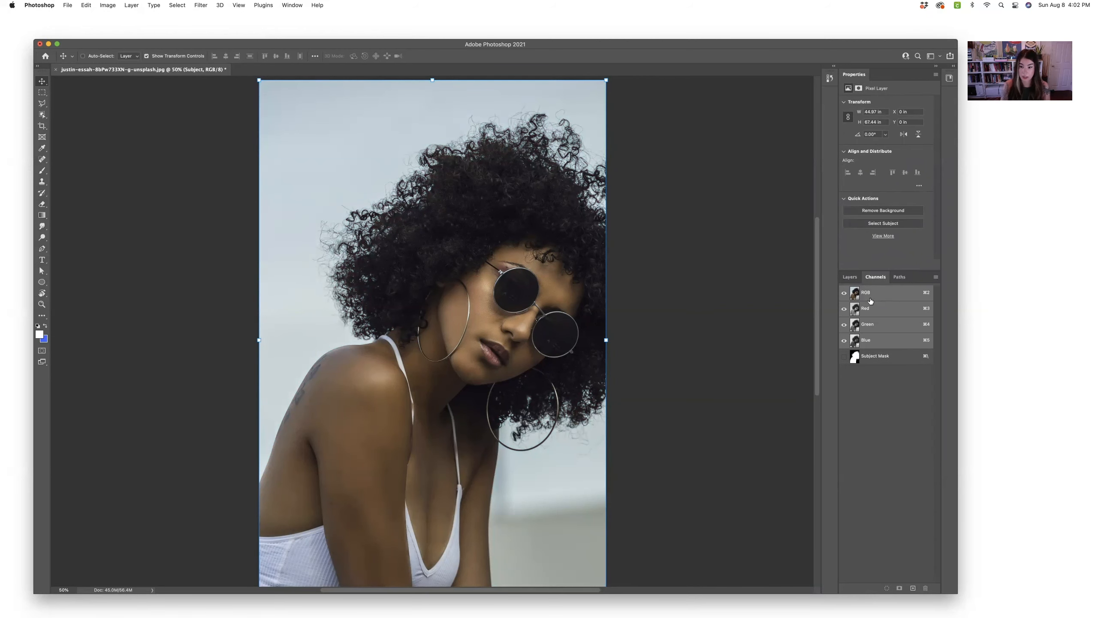
Compare the Red, Green and Blue channels individually for the strongest contrast between the hair and the background
left_click(844, 341)
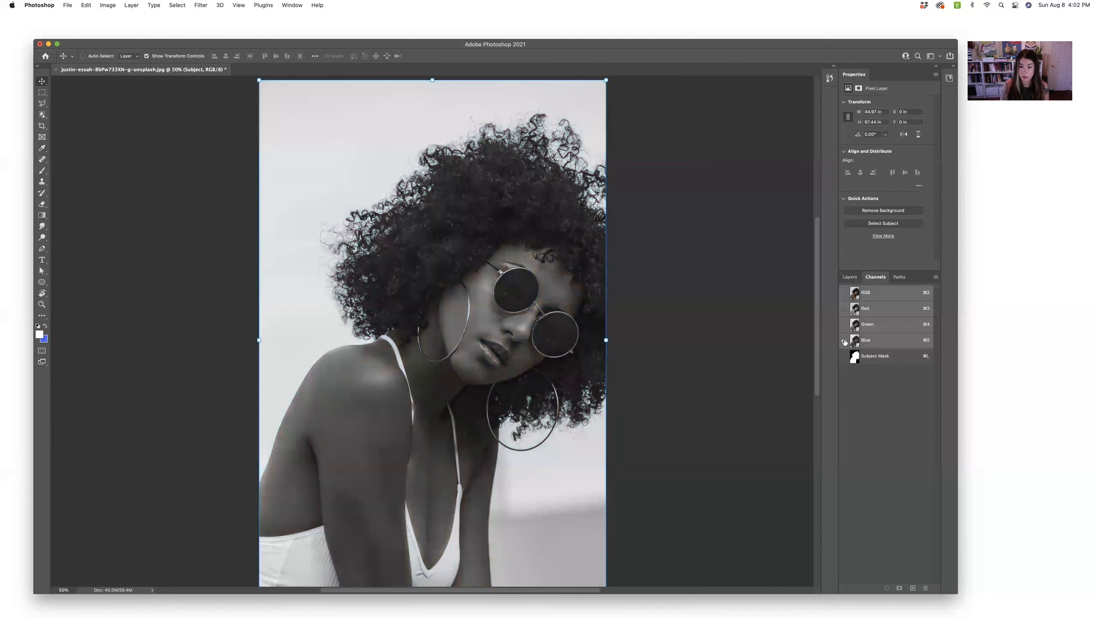
left_click(844, 294)
left_click(844, 310, "alt")
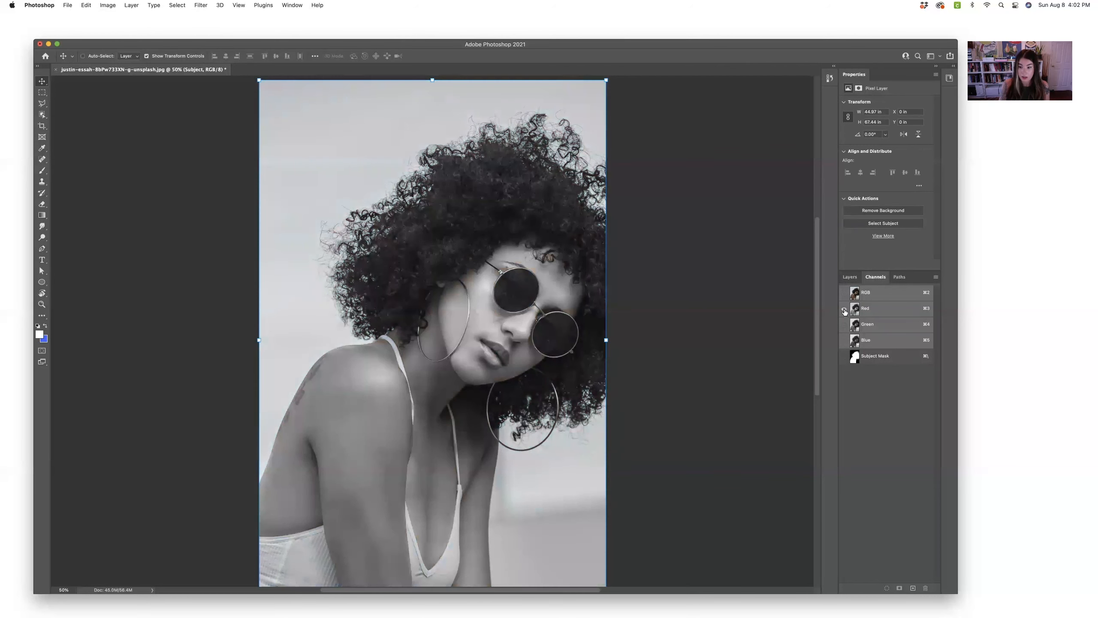
left_click(842, 294)
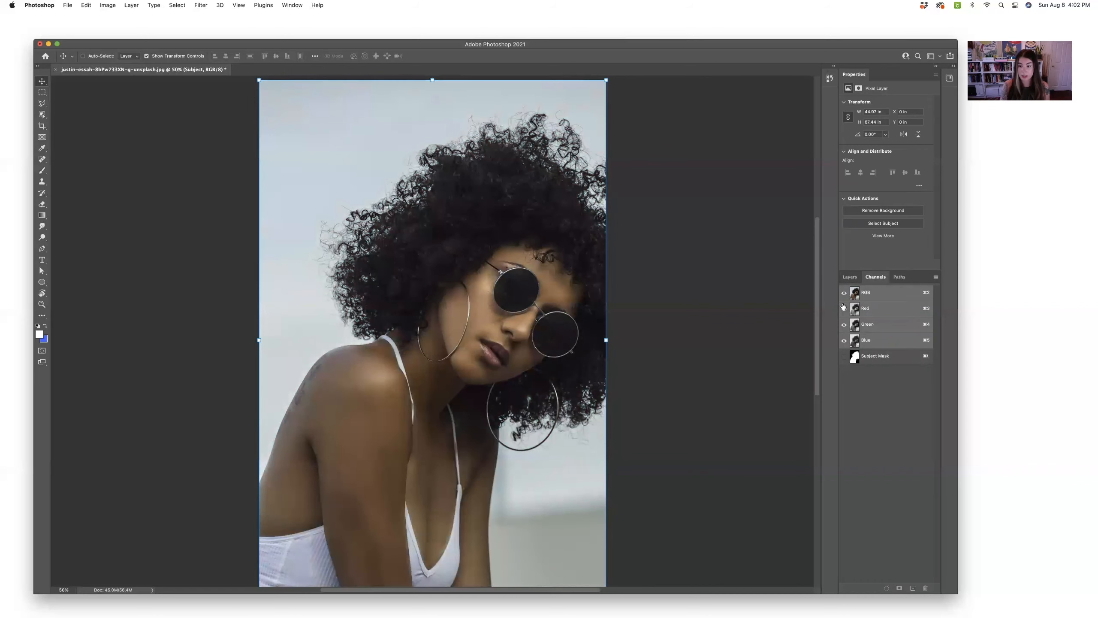
left_click(843, 308)
left_click(843, 324)
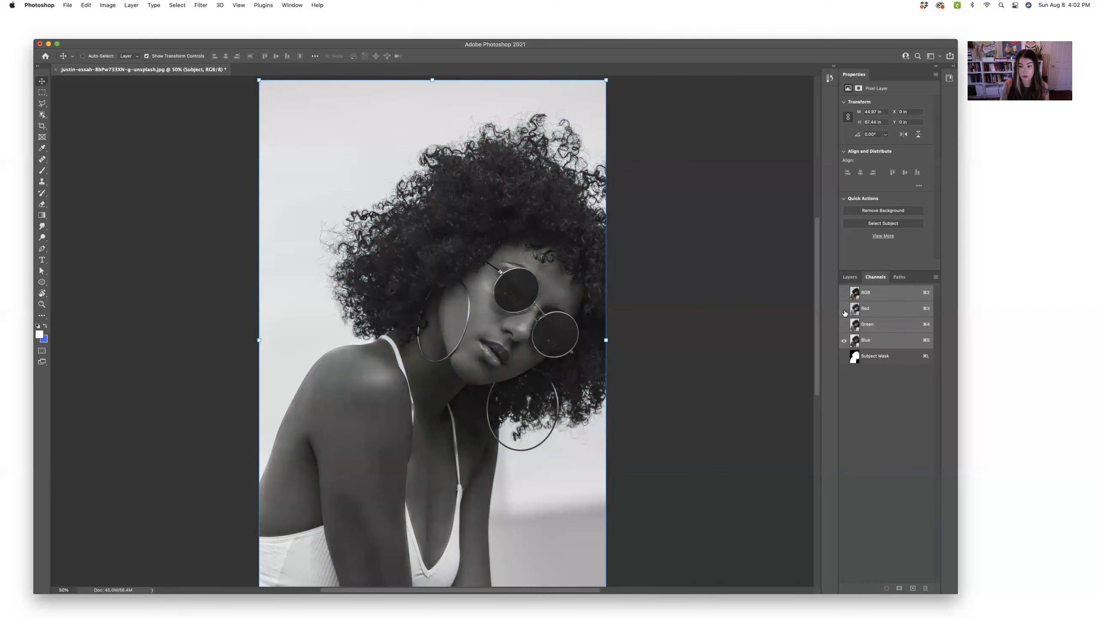
left_click(844, 309)
left_click(844, 340)
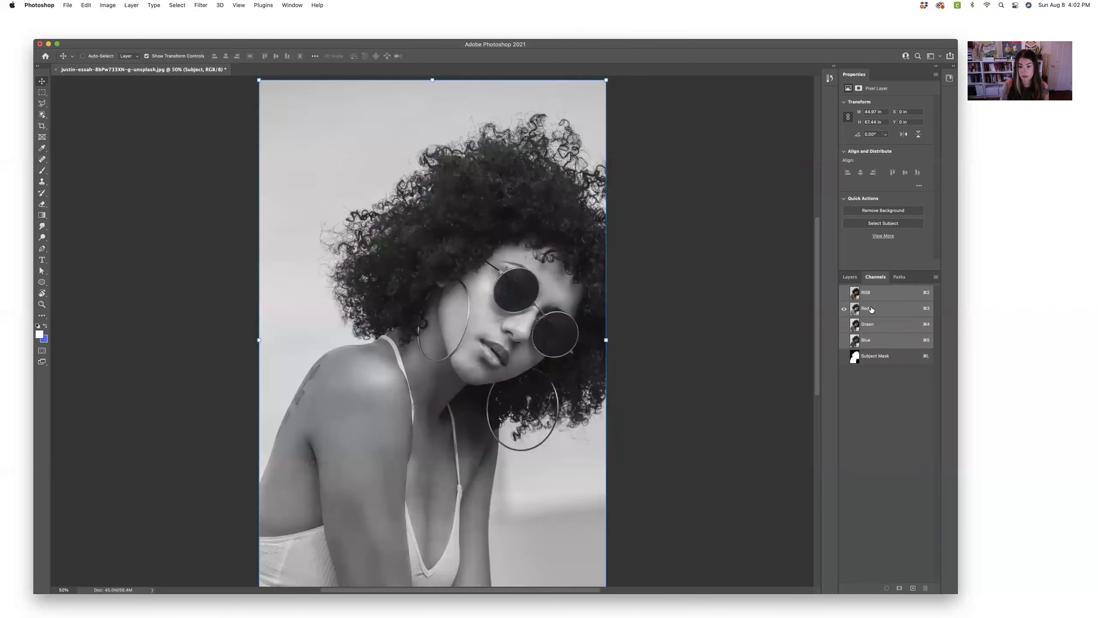
left_click(871, 309)
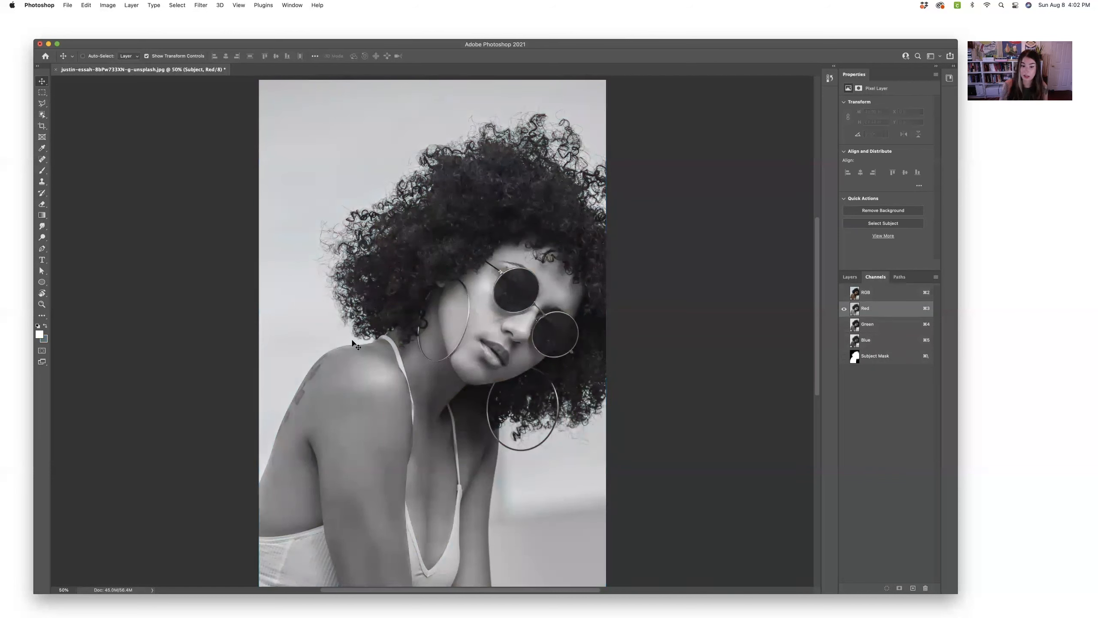
left_click(844, 324)
left_click(844, 309)
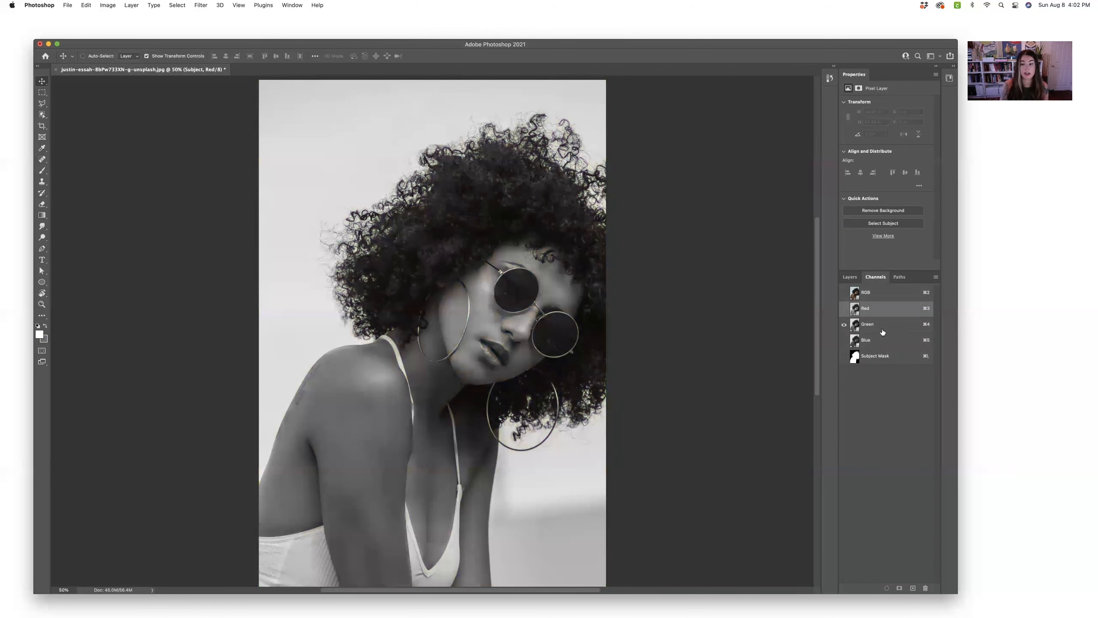
left_click(844, 341)
left_click(844, 324)
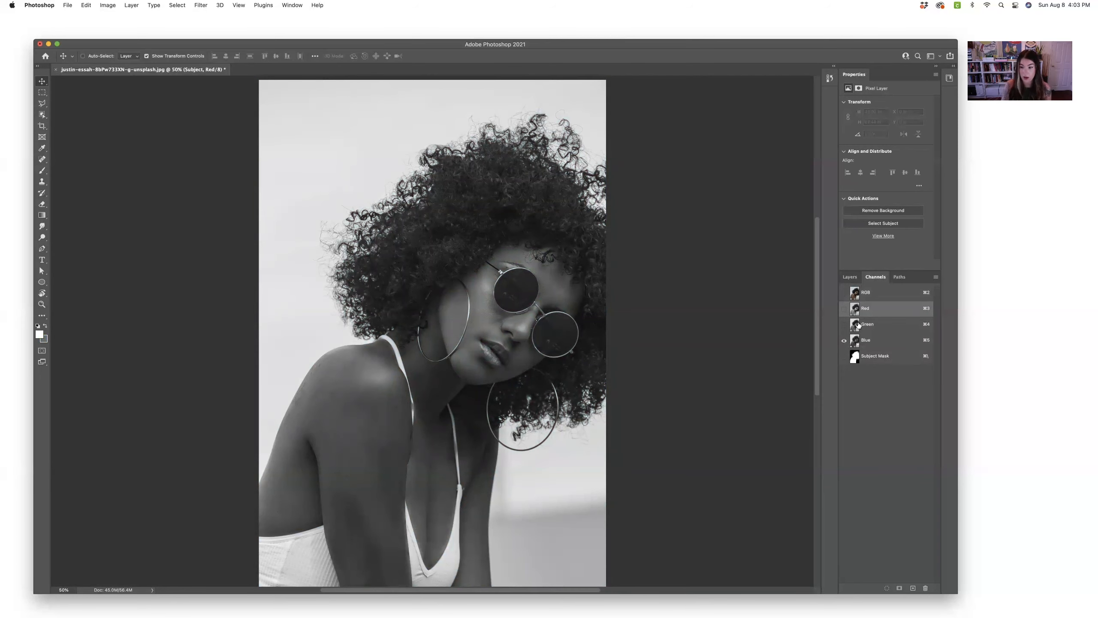
left_click(844, 309)
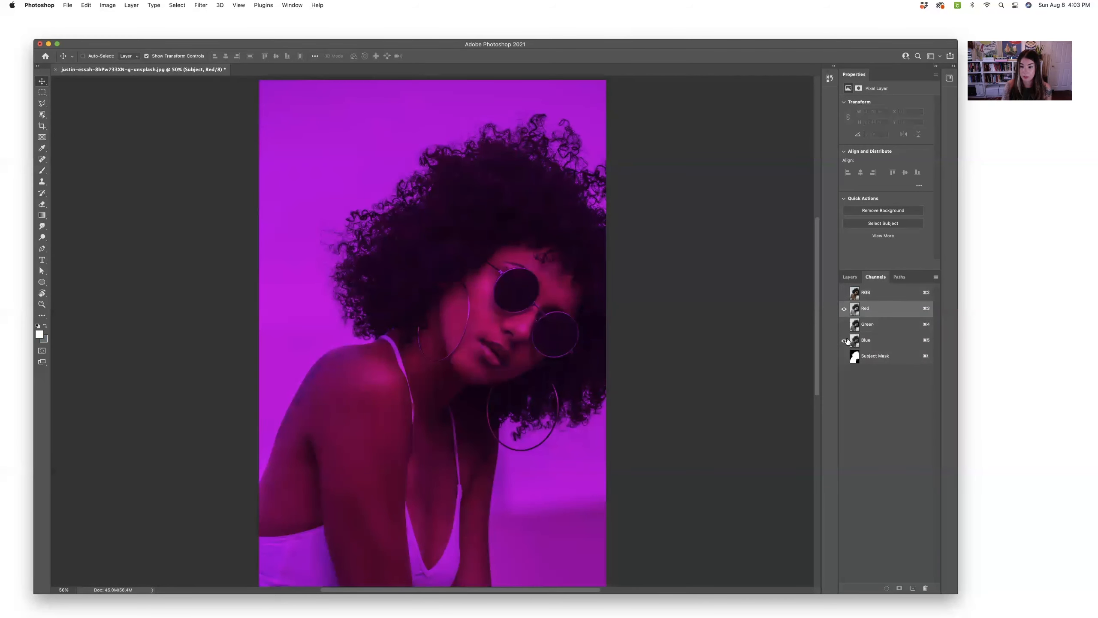
left_click(844, 340)
left_click(896, 325)
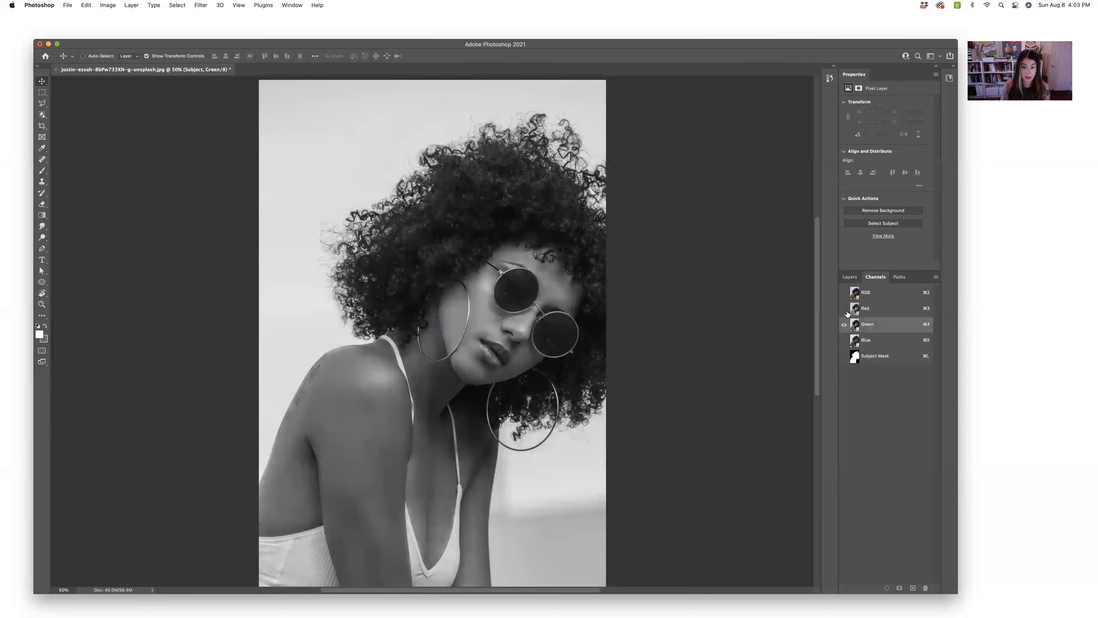
left_click(896, 345)
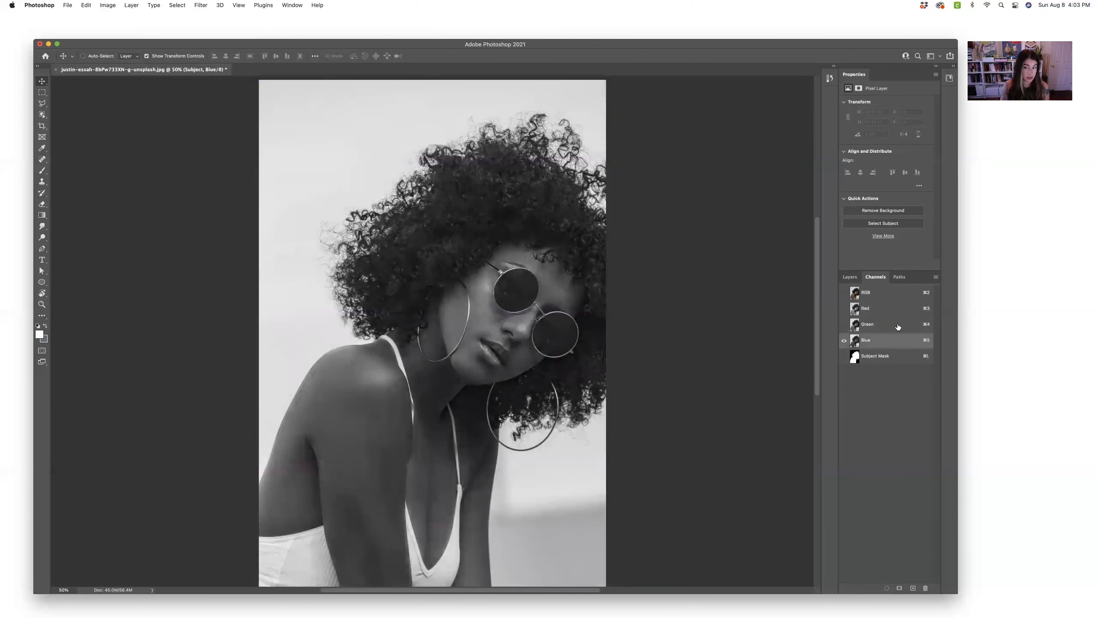
left_click(897, 326)
left_click(895, 314)
left_click(894, 327)
Duplicate the Blue channel
left_click(891, 345)
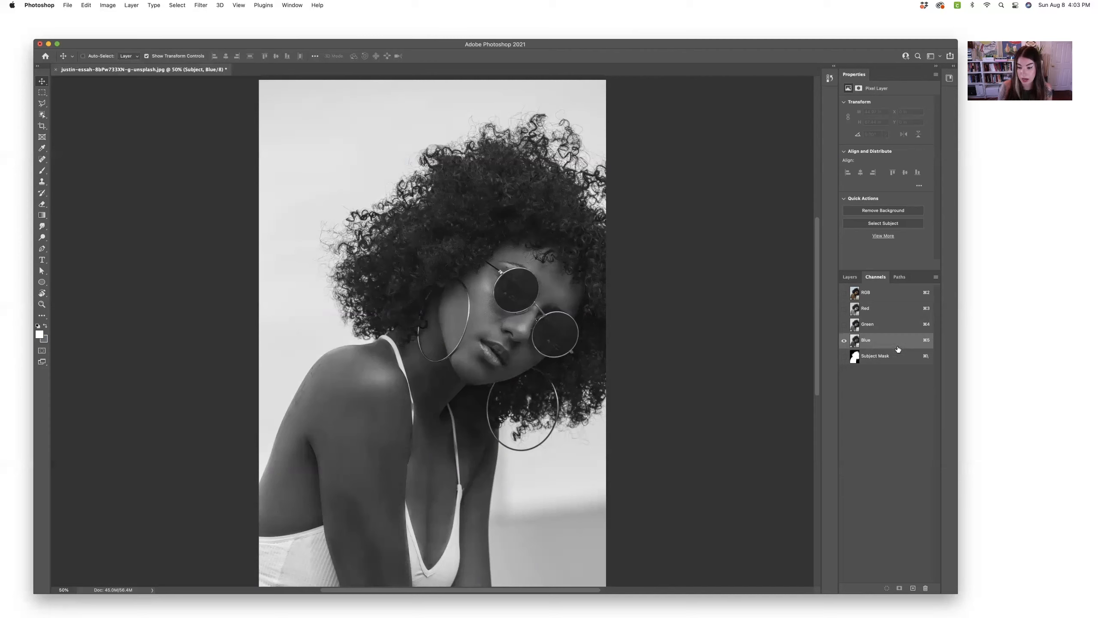
left_click_drag(884, 344, 912, 588)
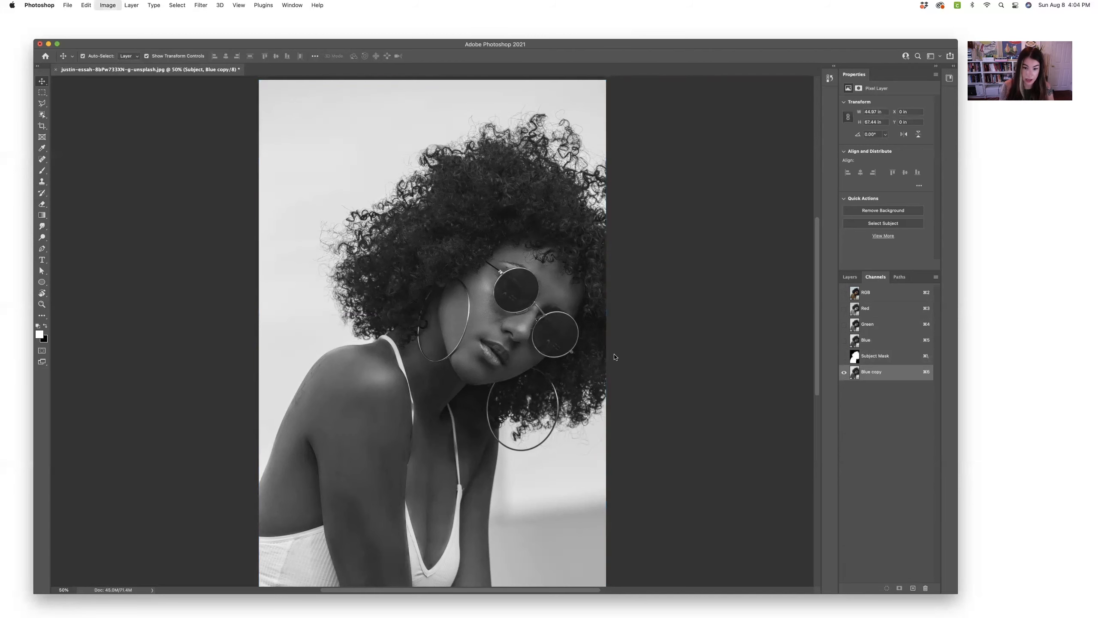
Raise the Blue copy channel's contrast with Levels, using input levels of 37 for black and 217 for white
key("super+l")
left_click_drag(721, 191, 669, 210)
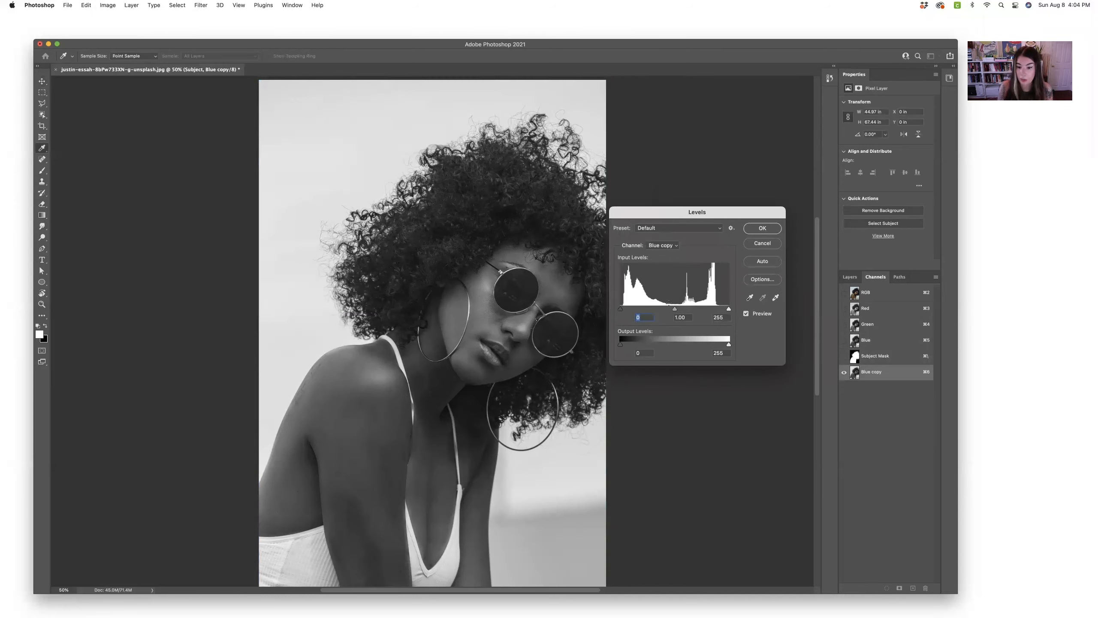
left_click_drag(660, 212, 665, 217)
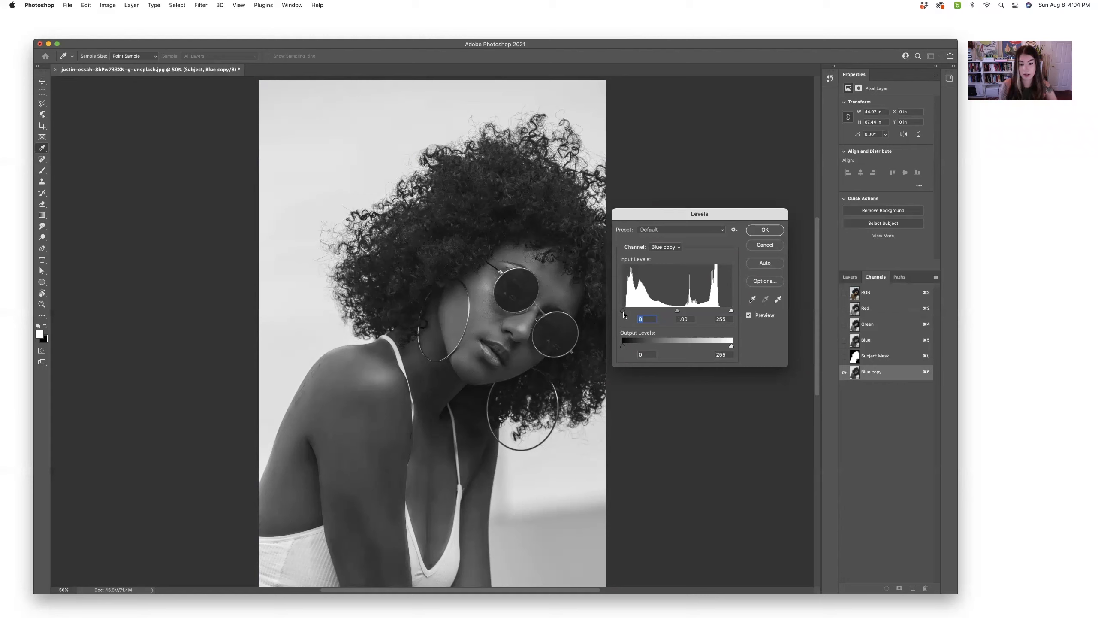
left_click_drag(624, 314, 638, 313)
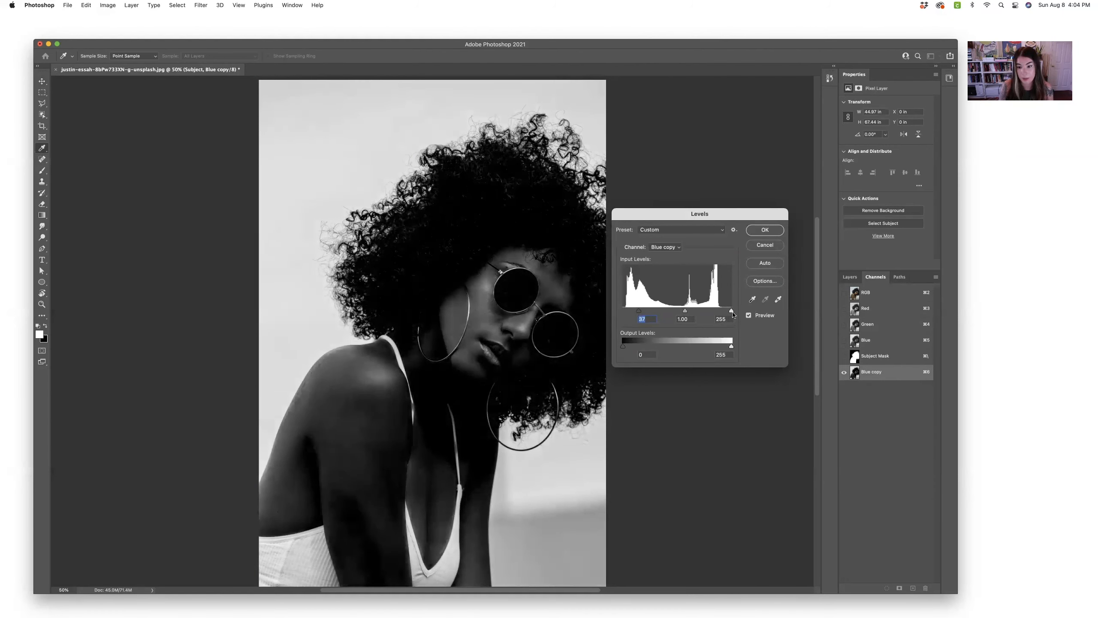
left_click_drag(731, 312, 715, 312)
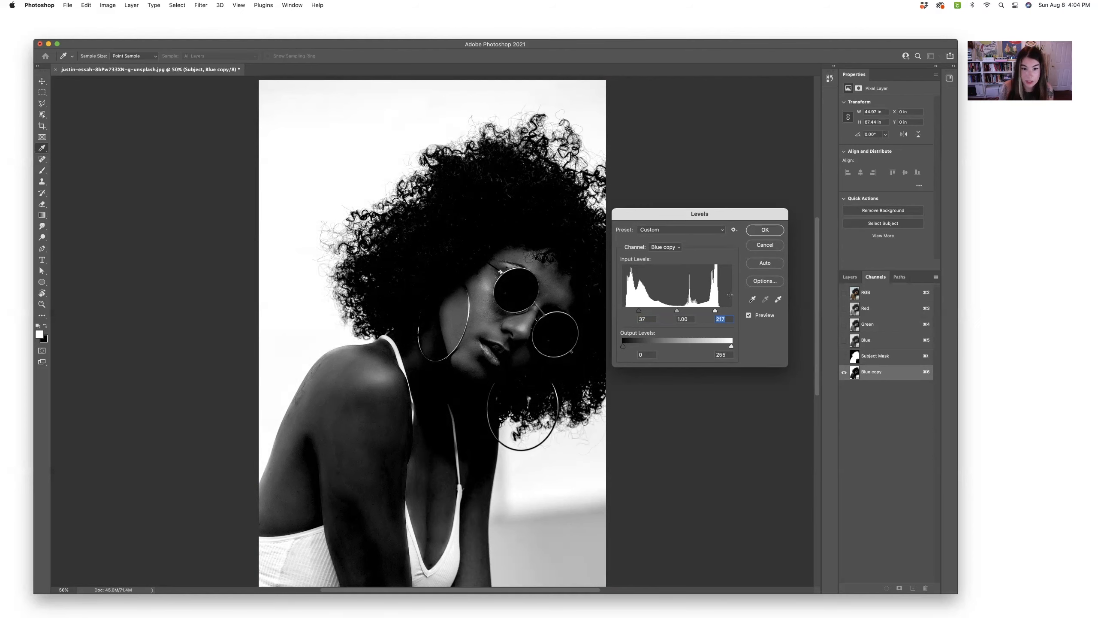
scroll(730, 295, "right", 1)
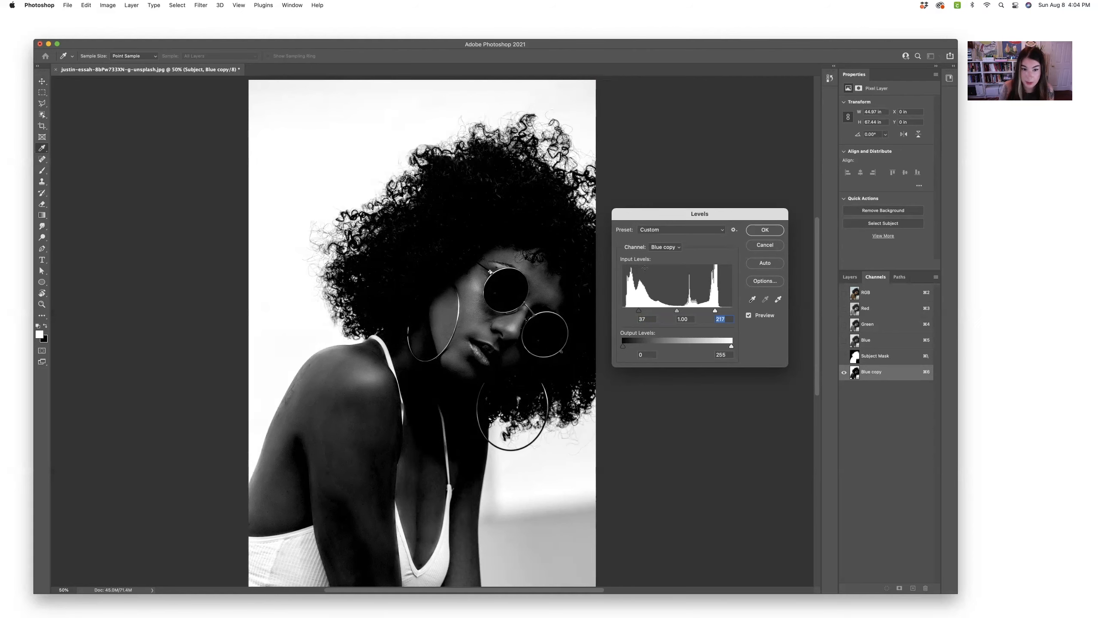
left_click(763, 230)
Load the Blue copy channel as a selection and invert it so the dark subject areas are selected
key("v")
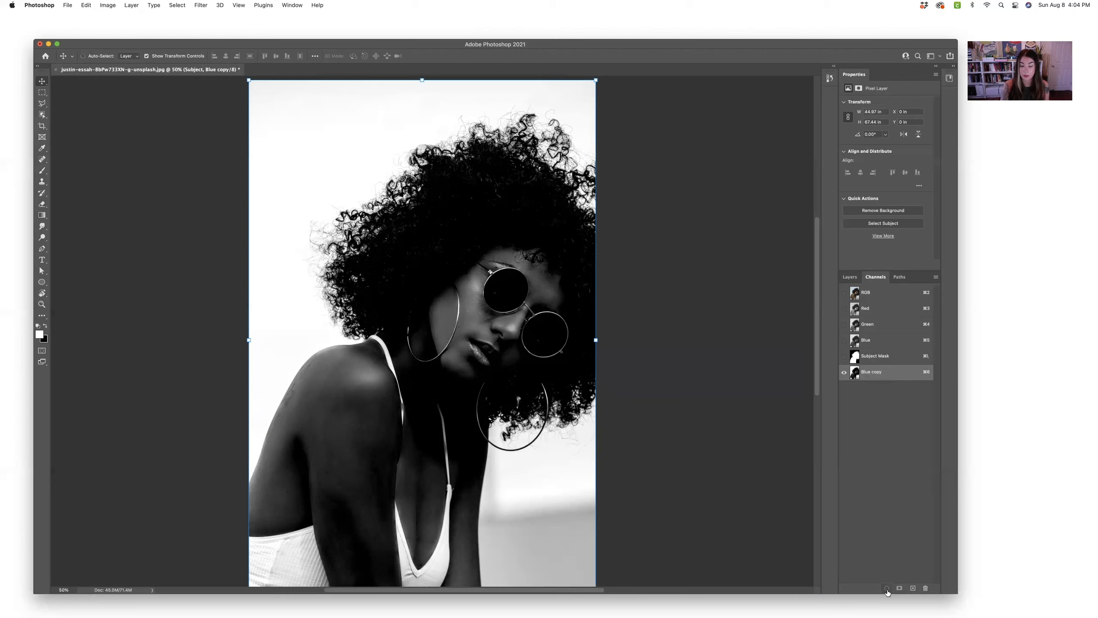
left_click(887, 589)
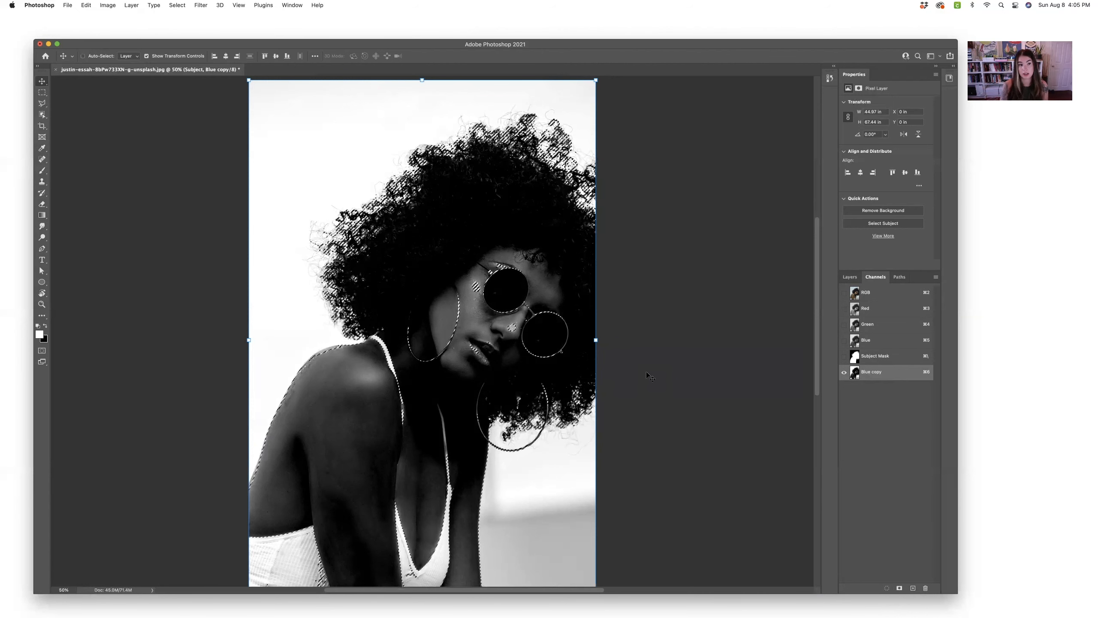
left_click(178, 6)
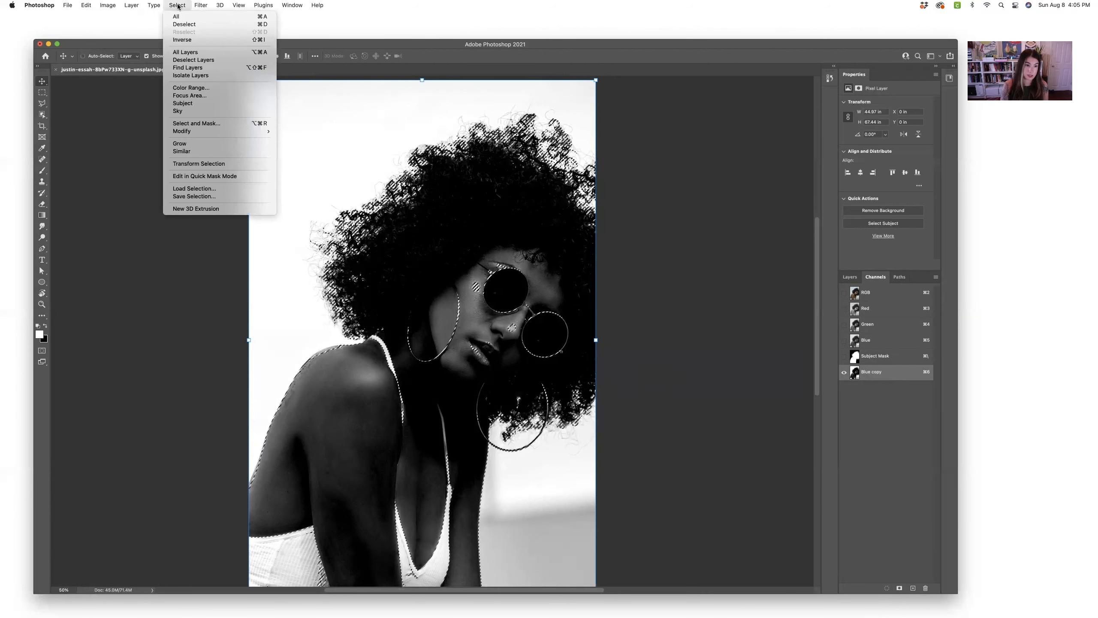
left_click(191, 40)
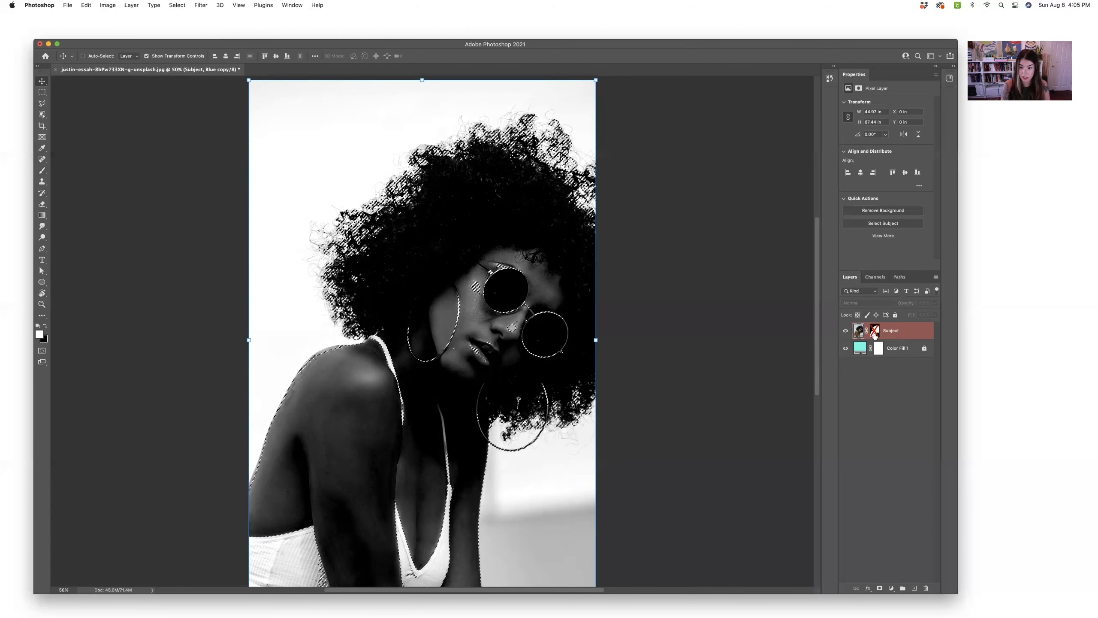
Re-enable and target the Subject layer's mask, inspect the hair edges against the turquoise fill, and clear the selection
left_click(874, 333, "shift")
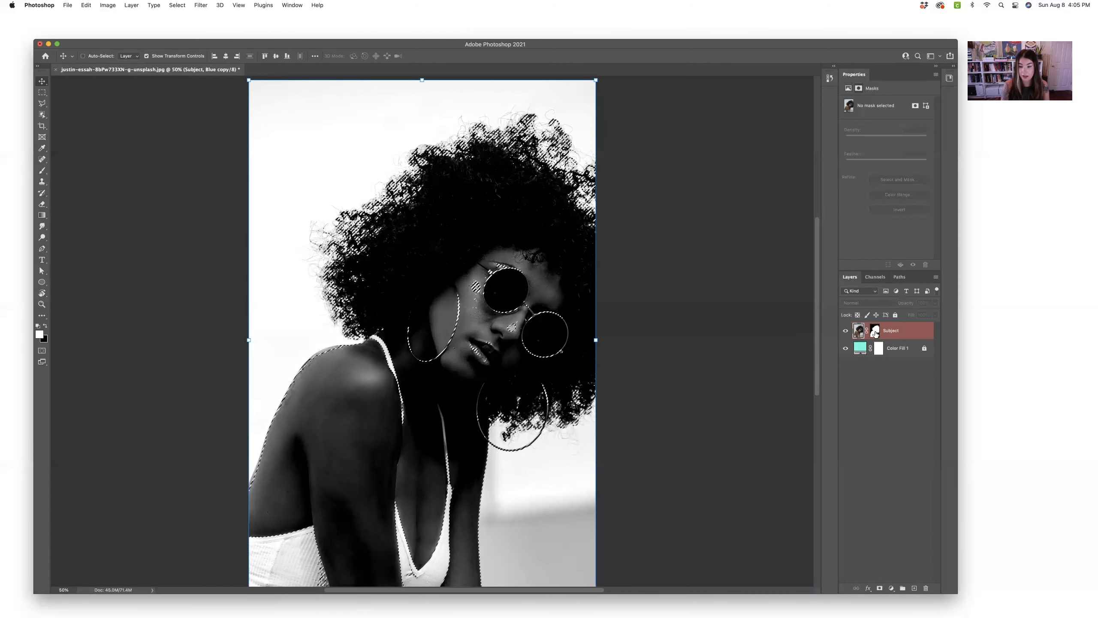
left_click(875, 333)
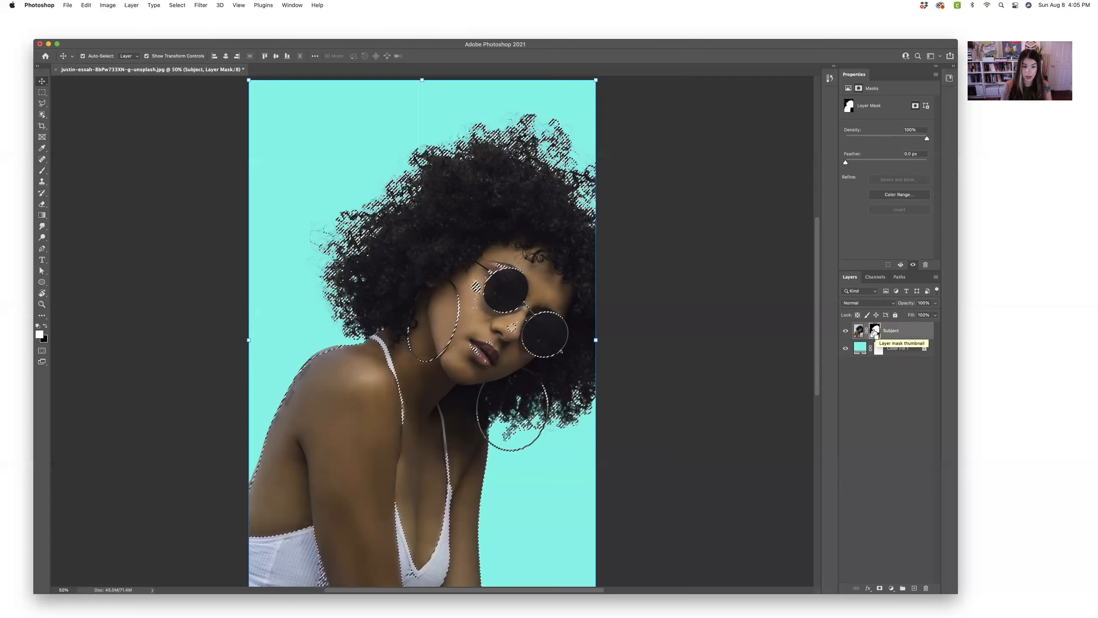
key("super+plus")
key("super+plus")
key("super+plus")
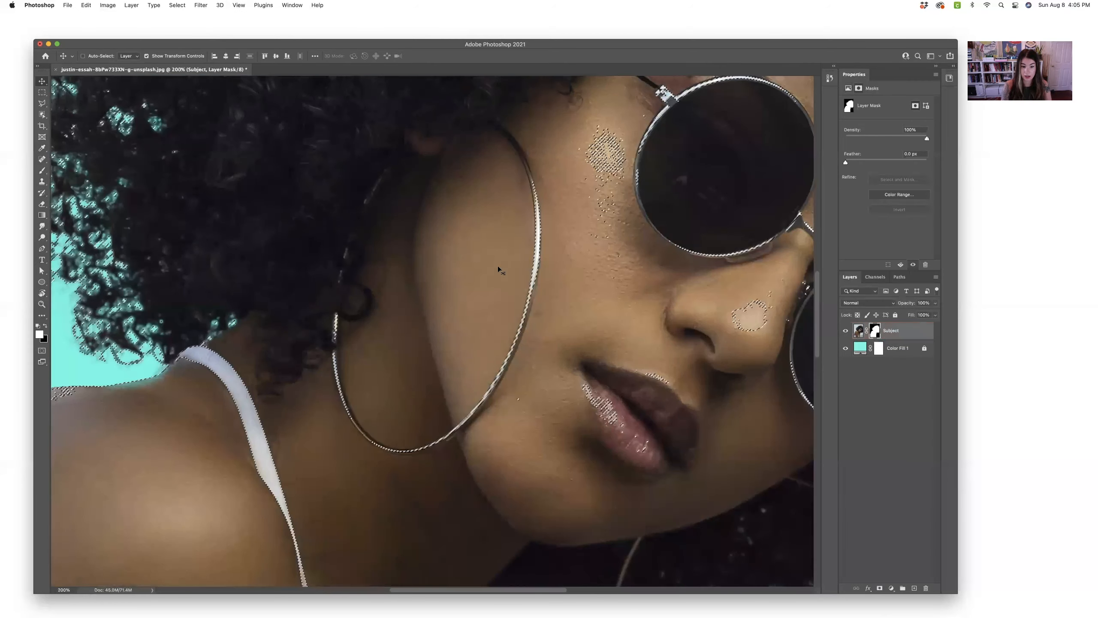
scroll(333, 223, "left", 10)
scroll(332, 223, "up", 5)
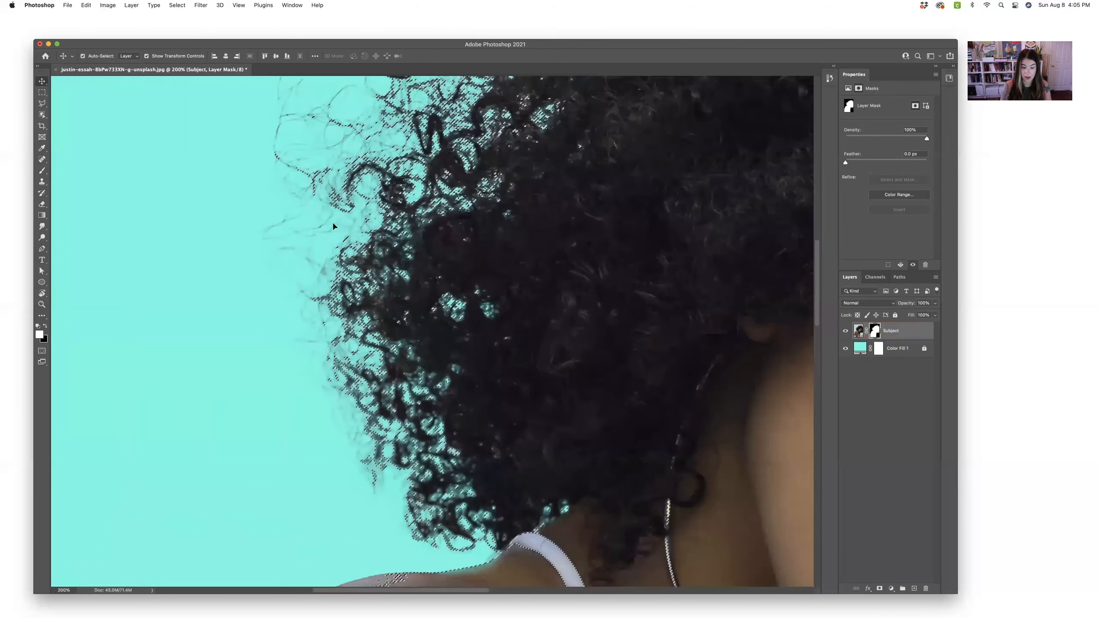
key("super+minus")
scroll(333, 225, "up", 5)
scroll(333, 224, "left", 4)
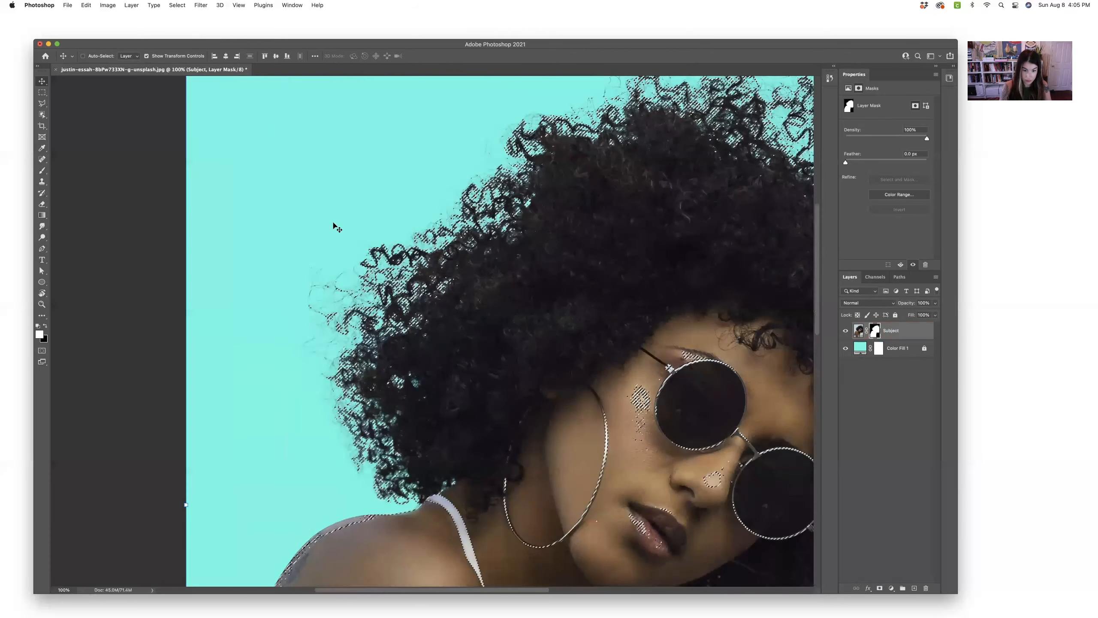
scroll(333, 225, "left", 5)
scroll(536, 276, "right", 4)
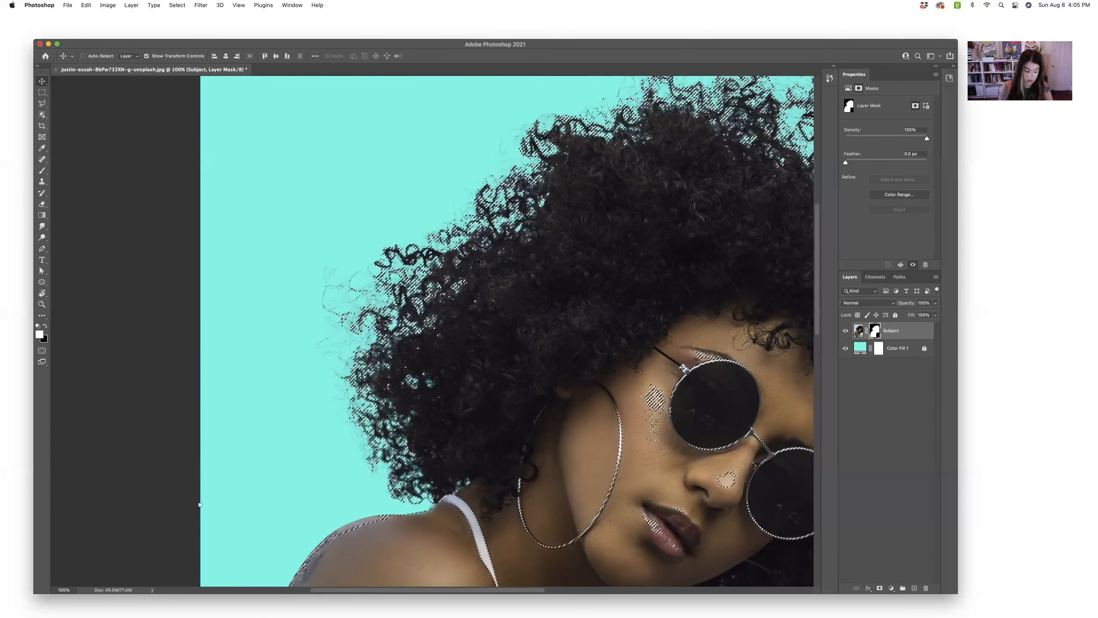
key("super+d")
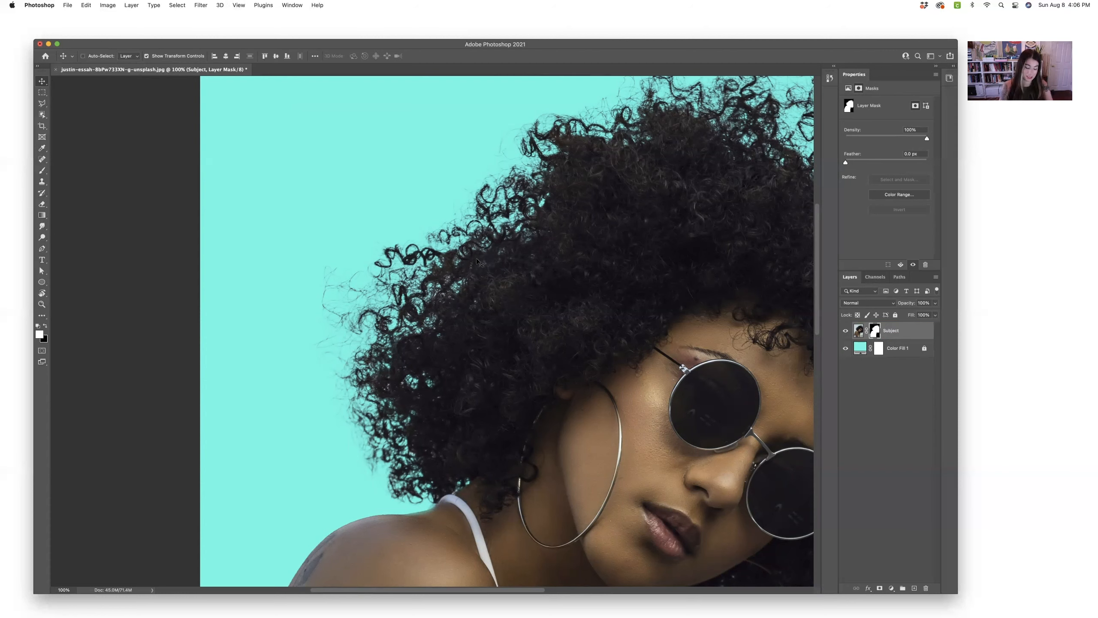
Activate the Brush tool, check its size and hardness, and target the Subject layer's mask
scroll(482, 260, "down", 1)
scroll(482, 260, "left", 1)
scroll(483, 269, "right", 2)
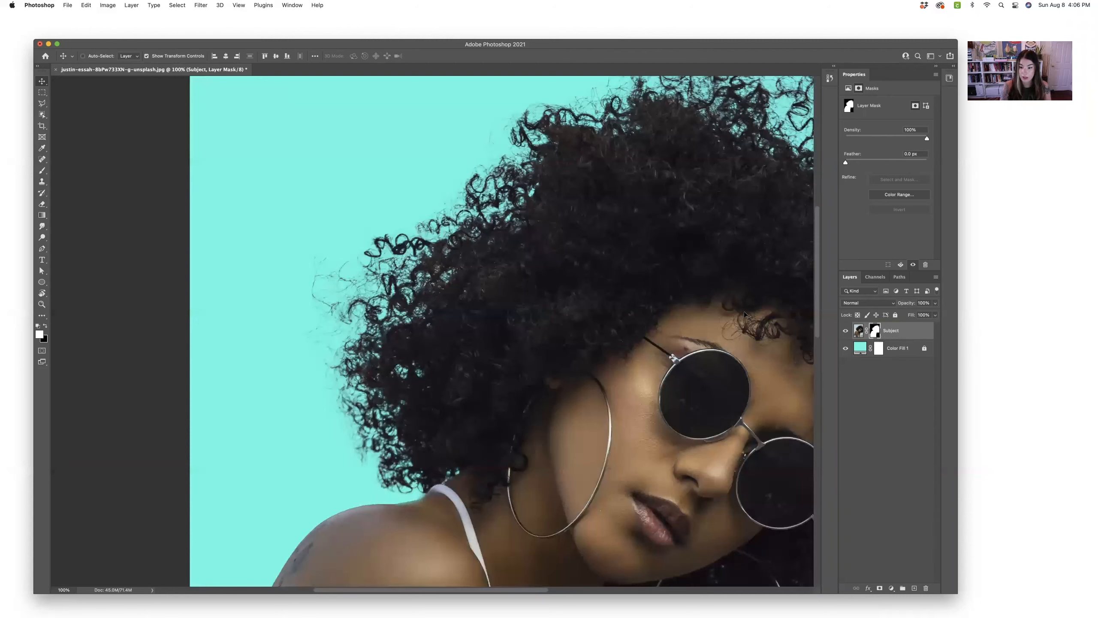
left_click(42, 172)
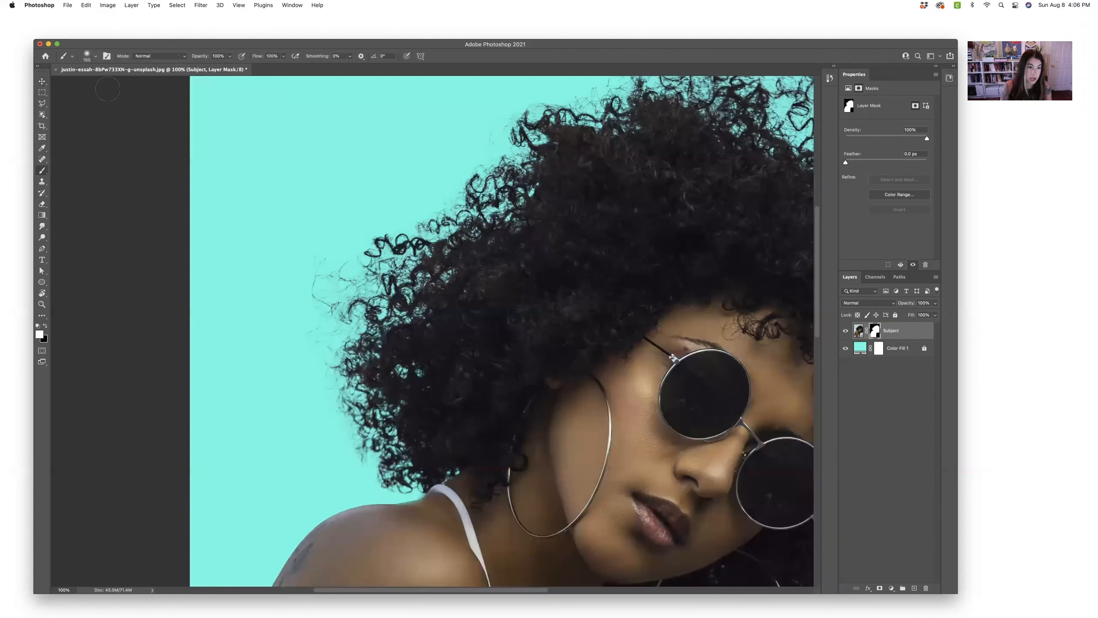
left_click(96, 56)
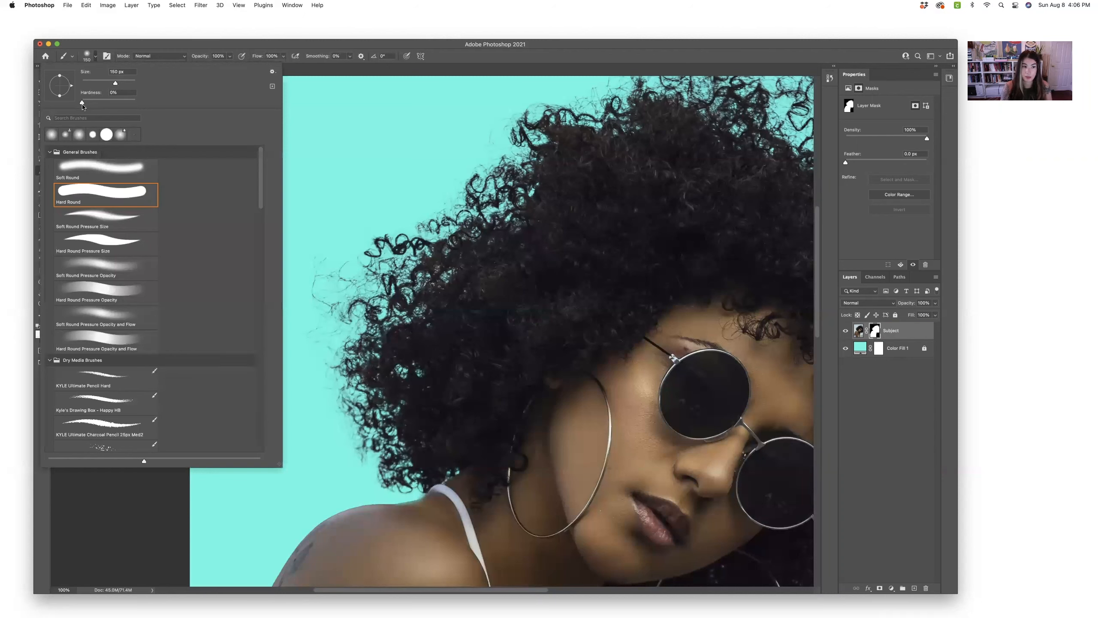
left_click(97, 57)
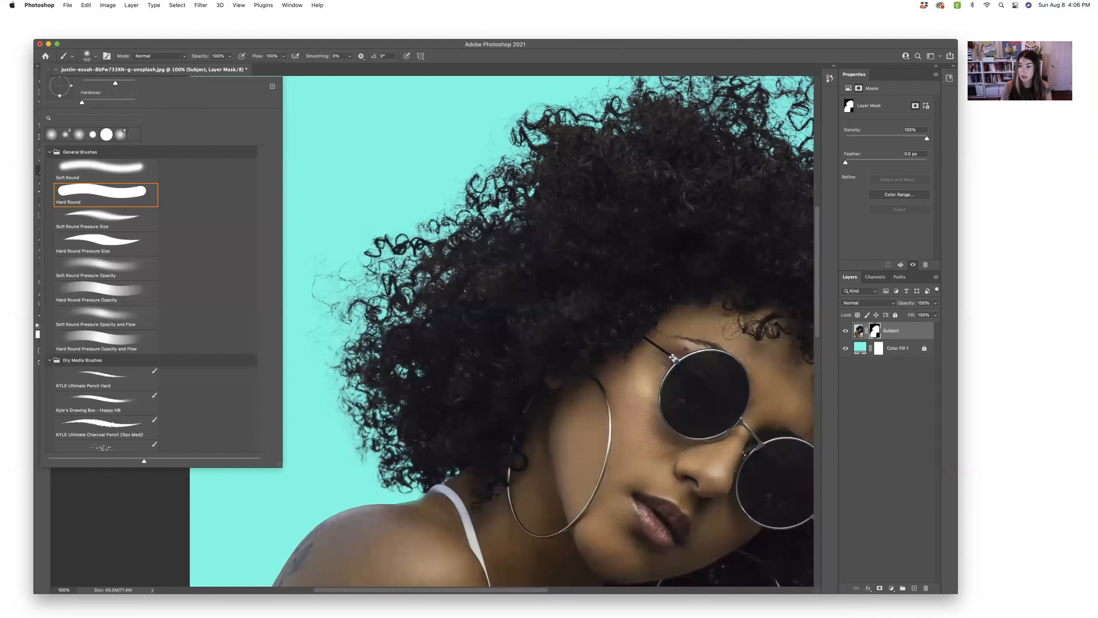
left_click(875, 331)
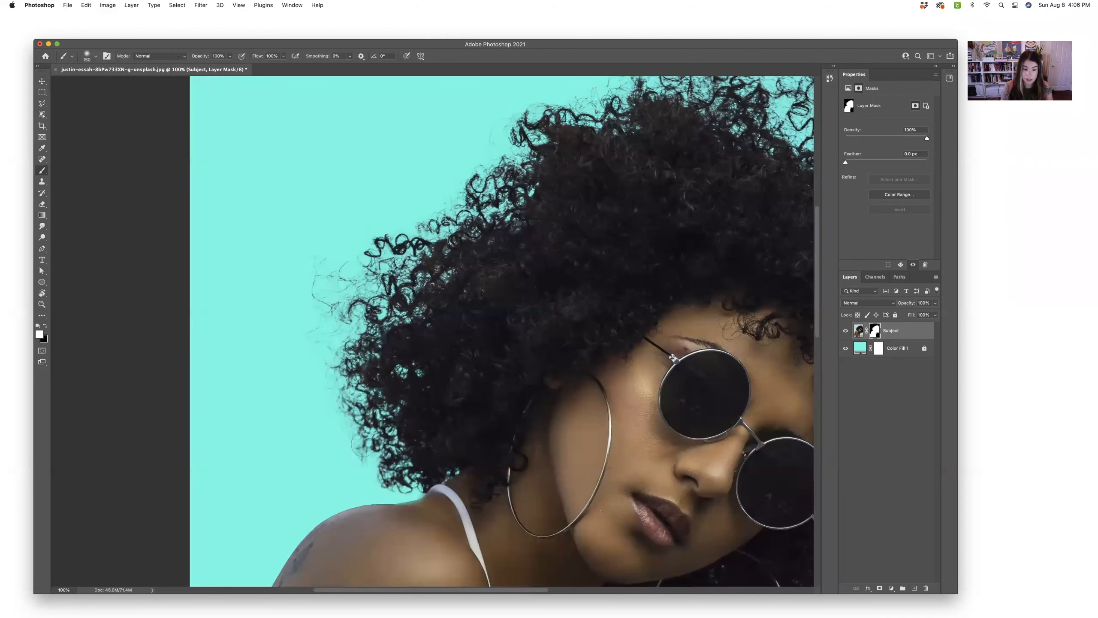
Paint white with the soft brush on the Subject mask along the outer curls beside the cheek and shoulder
key("super+plus")
scroll(346, 398, "down", 3)
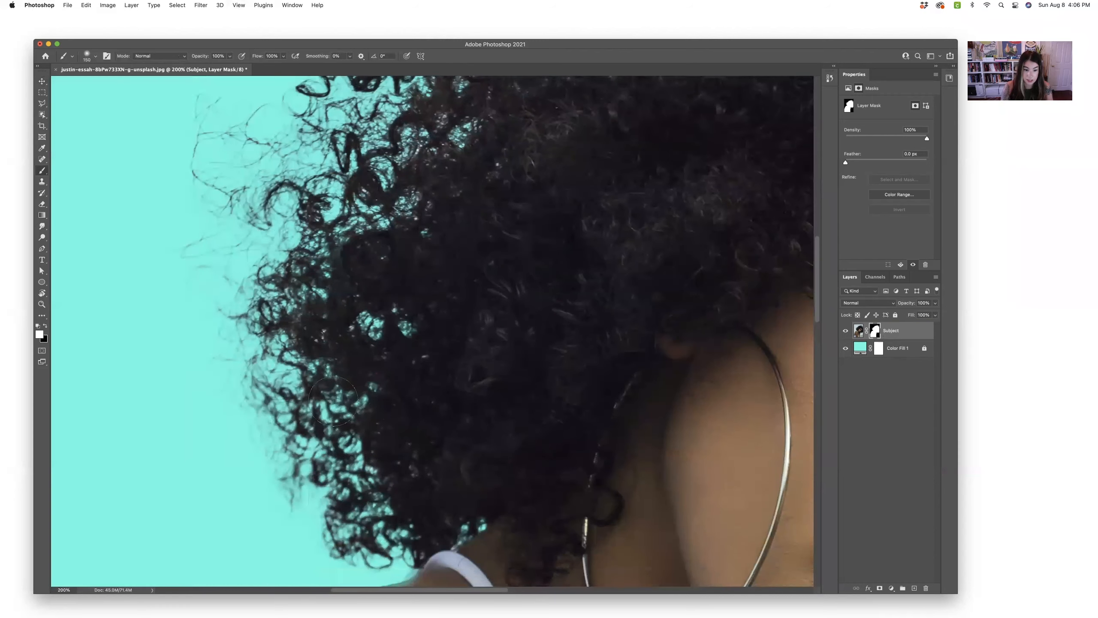
mouse_move(338, 404)
left_mouse_down()
mouse_move(285, 465)
mouse_move(368, 536)
mouse_move(352, 469)
mouse_move(275, 433)
mouse_move(229, 370)
mouse_move(223, 286)
mouse_move(209, 280)
mouse_move(269, 236)
mouse_move(319, 255)
mouse_move(386, 203)
mouse_move(329, 277)
mouse_move(356, 188)
mouse_move(233, 259)
mouse_move(208, 208)
mouse_move(199, 309)
mouse_move(240, 392)
left_mouse_up()
scroll(399, 204, "up", 5)
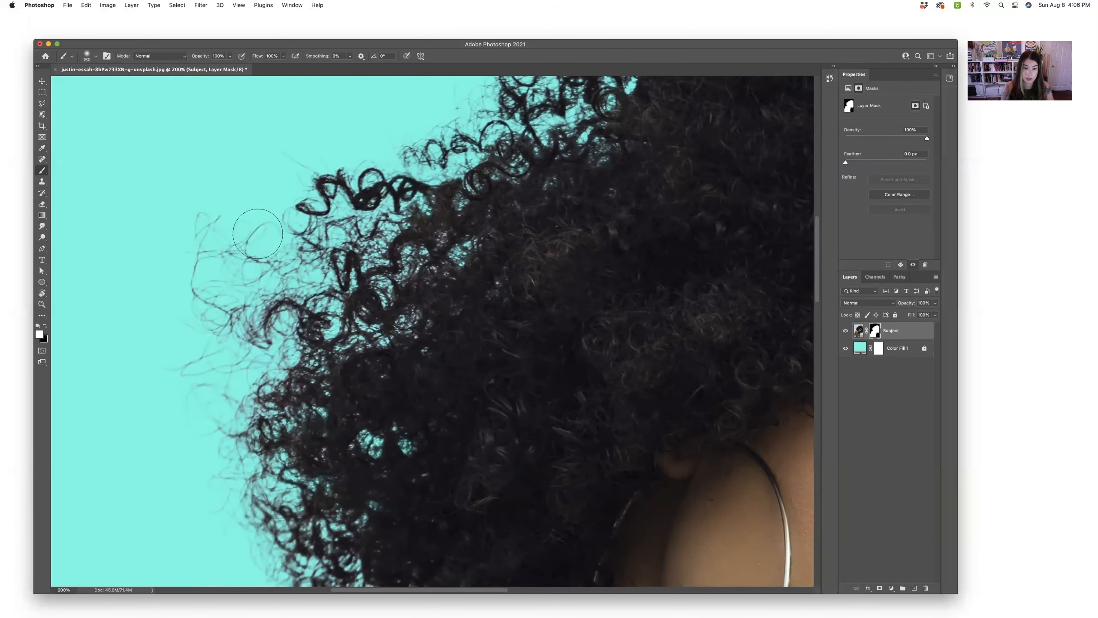
scroll(455, 199, "up", 4)
scroll(455, 198, "up", 2)
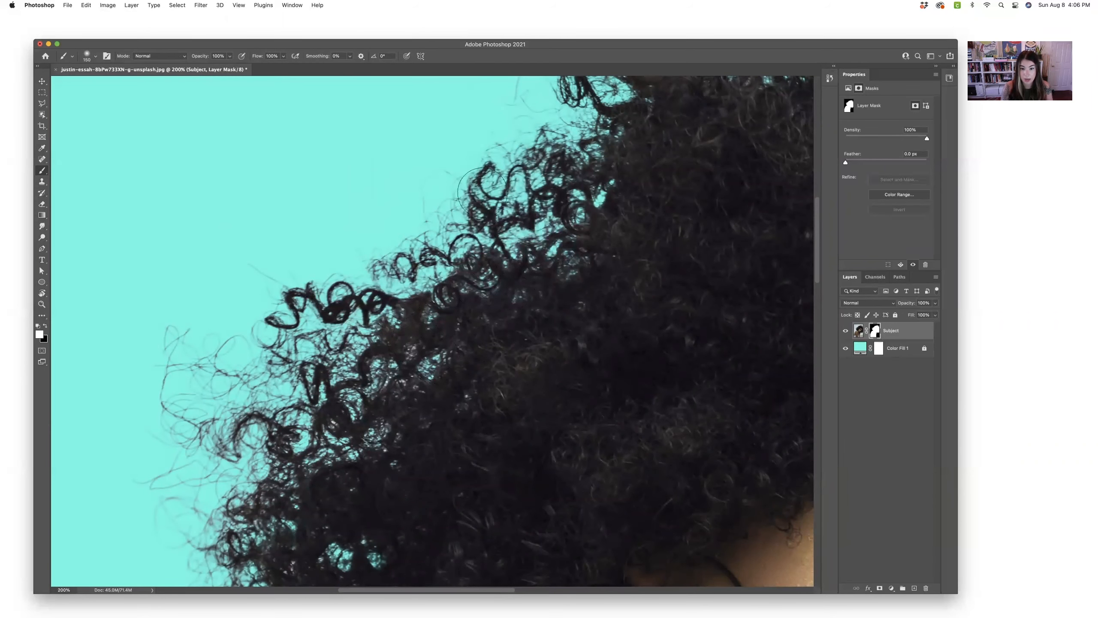
scroll(562, 140, "up", 3)
Enlarge the brush and paint on the Subject mask over the curls around the lower hoop earring
scroll(561, 140, "down", 10)
key("super+minus")
key("super+minus")
key("bracketright")
key("bracketright")
key("bracketright")
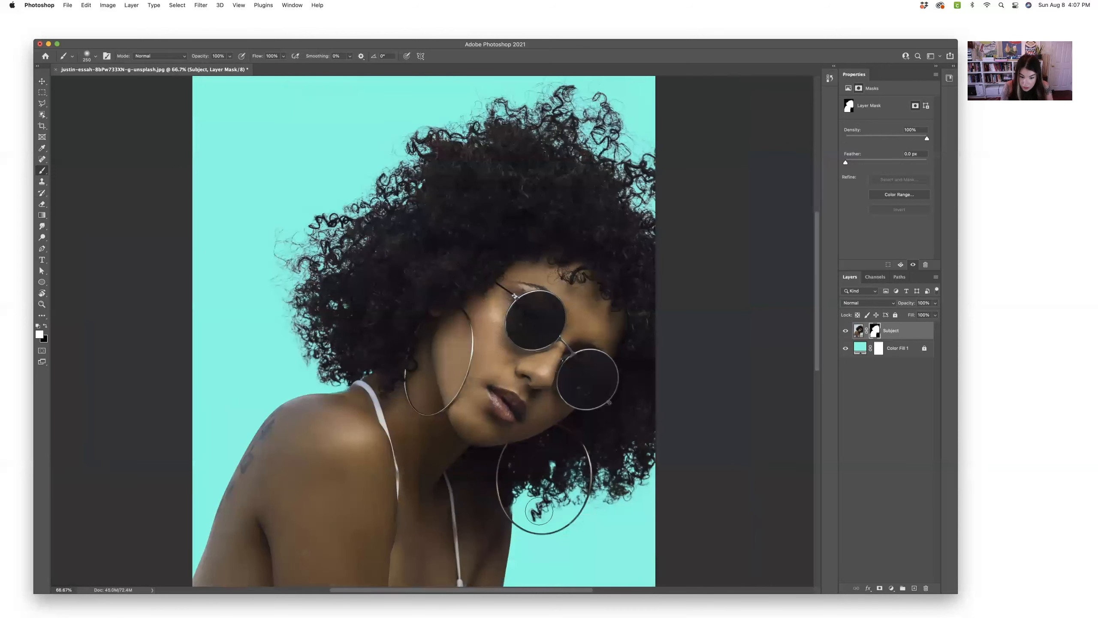
mouse_move(548, 509)
left_mouse_down()
mouse_move(526, 493)
mouse_move(562, 499)
mouse_move(579, 474)
mouse_move(601, 498)
mouse_move(621, 497)
mouse_move(645, 479)
left_mouse_up()
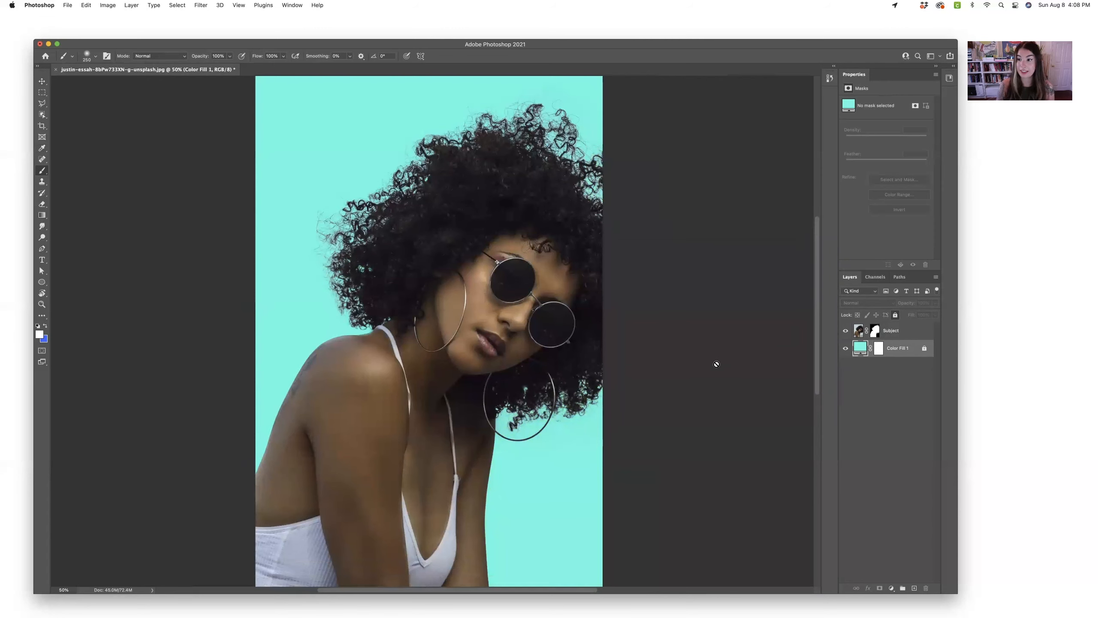
Toggle the Subject layer's mask off and on to compare the cutout with the original background
scroll(716, 363, "right", 3)
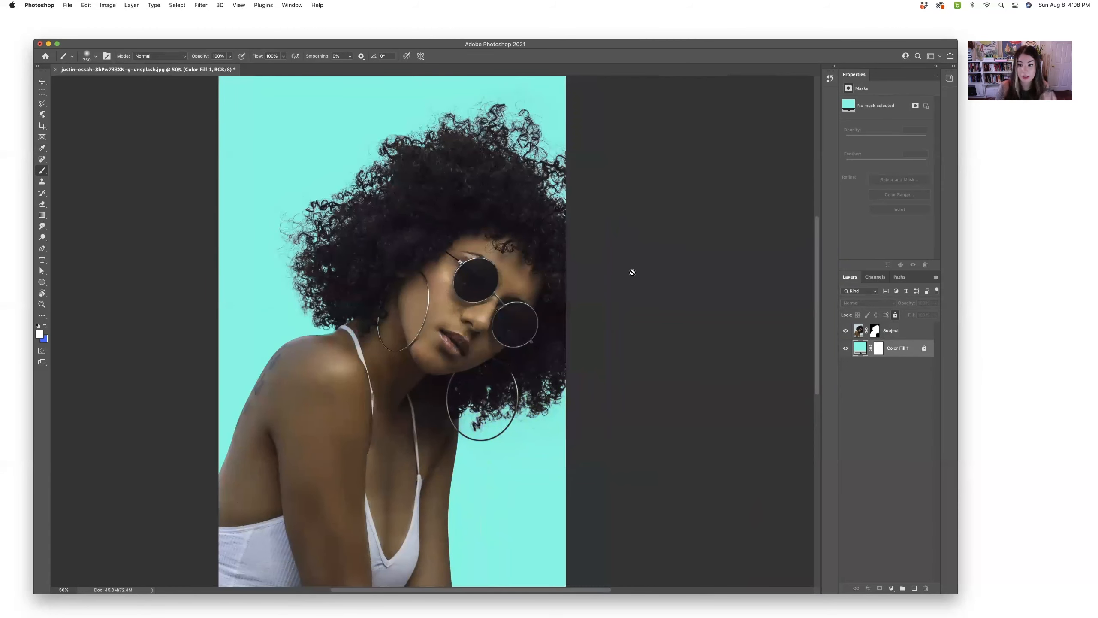
left_click(876, 332, "shift")
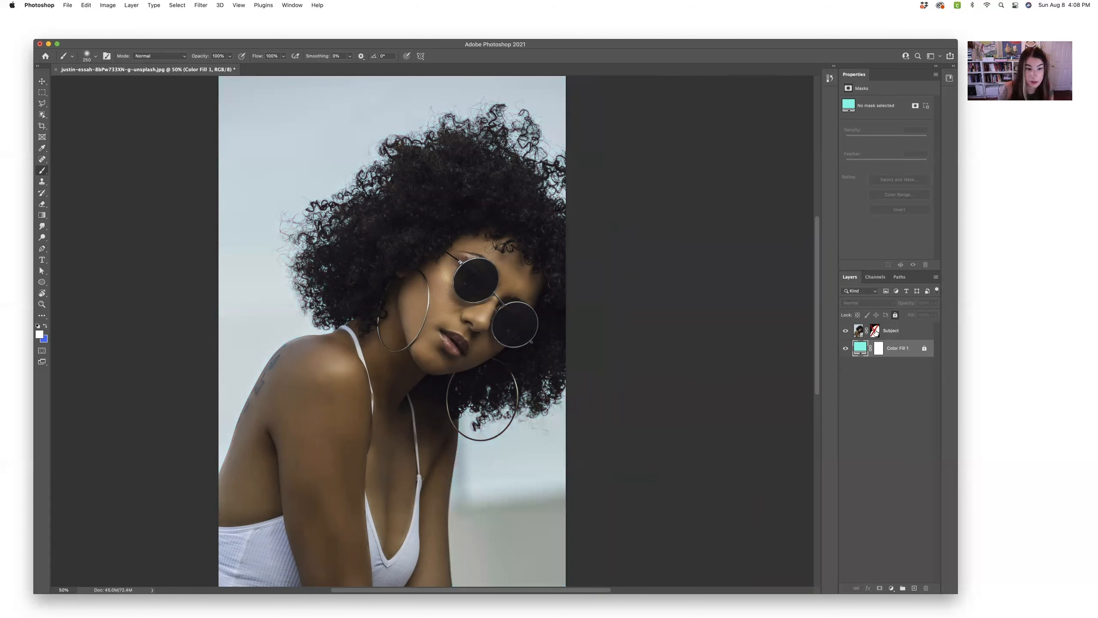
left_click(876, 331, "shift")
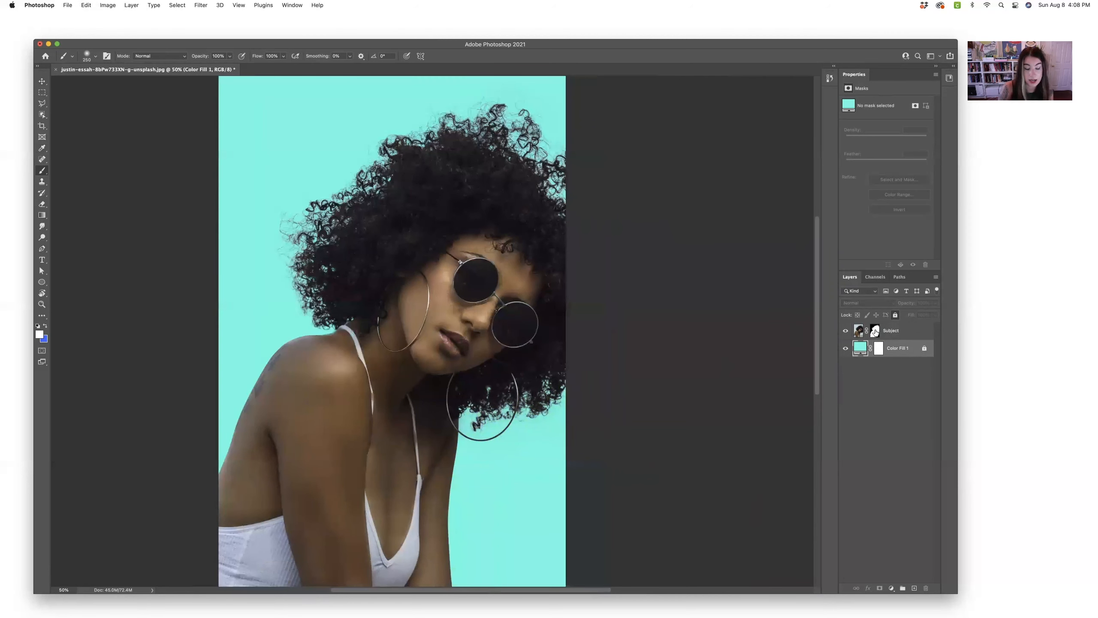
left_click(875, 332, "shift")
left_click(875, 332, "shift")
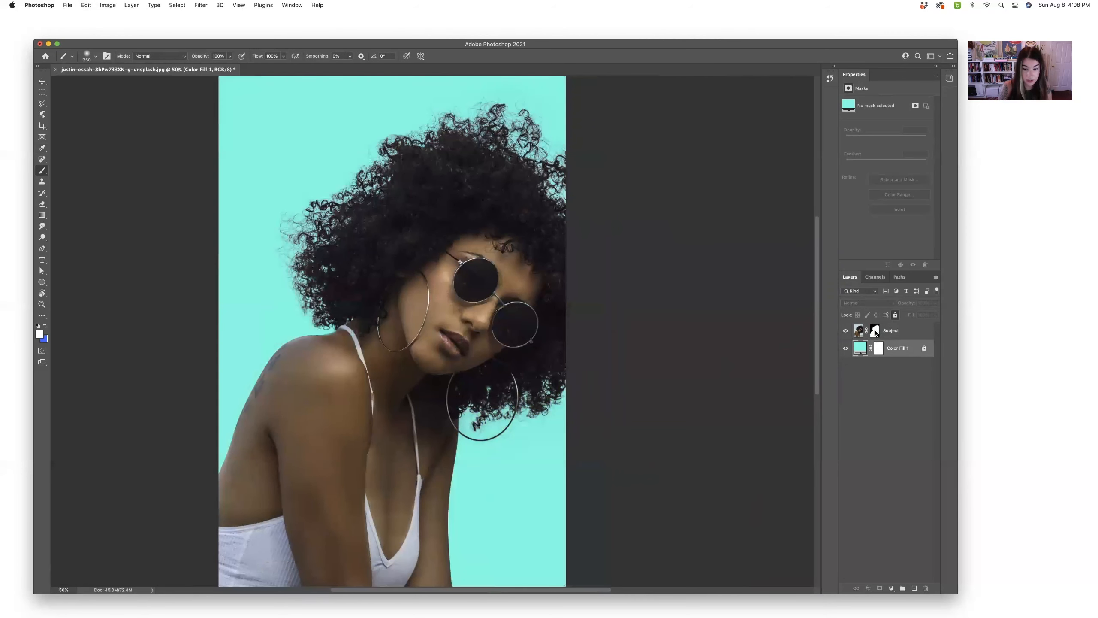
Duplicate the Subject layer and delete the copy's layer mask without applying it
left_click(918, 335)
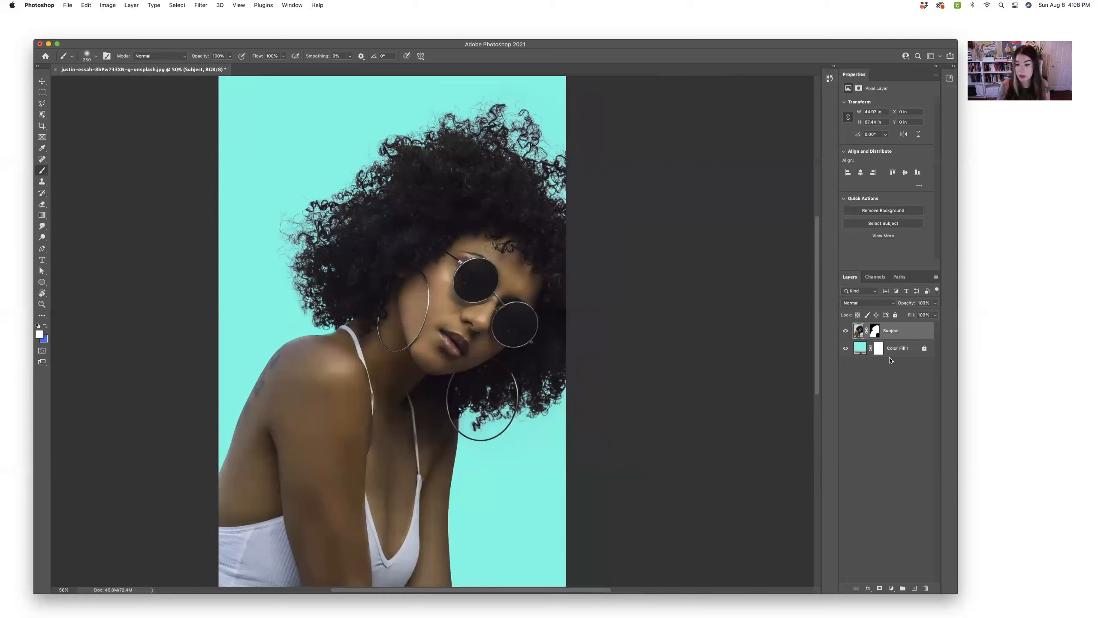
left_click_drag(909, 336, 925, 588)
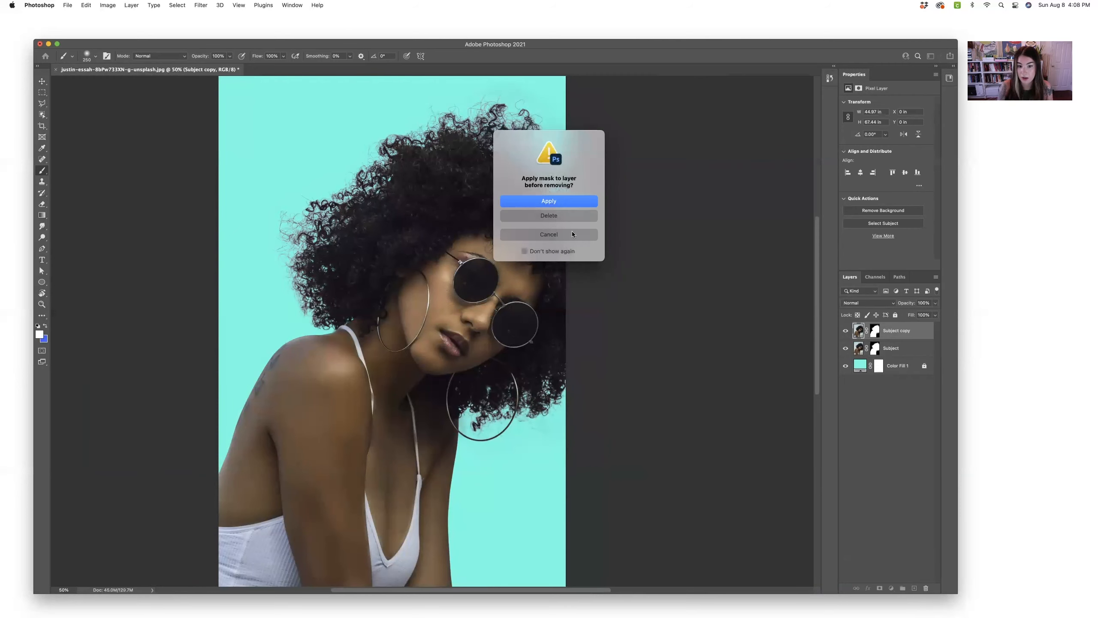
left_click(569, 217)
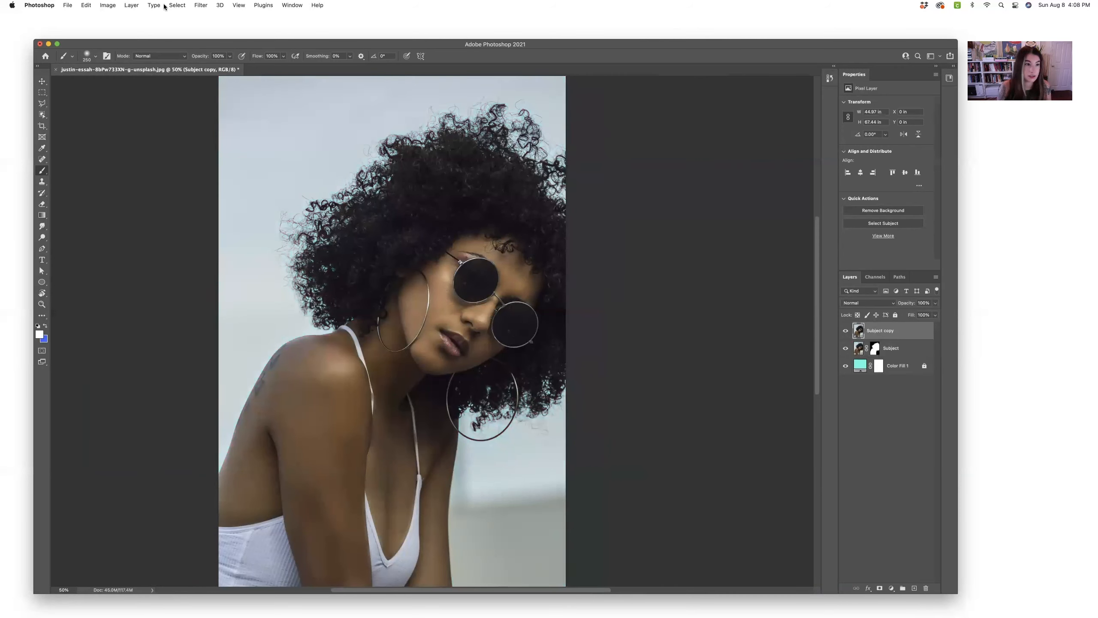
Select the woman on the Subject copy layer with the automatic Subject selection
left_click(139, 6)
mouse_move(185, 6)
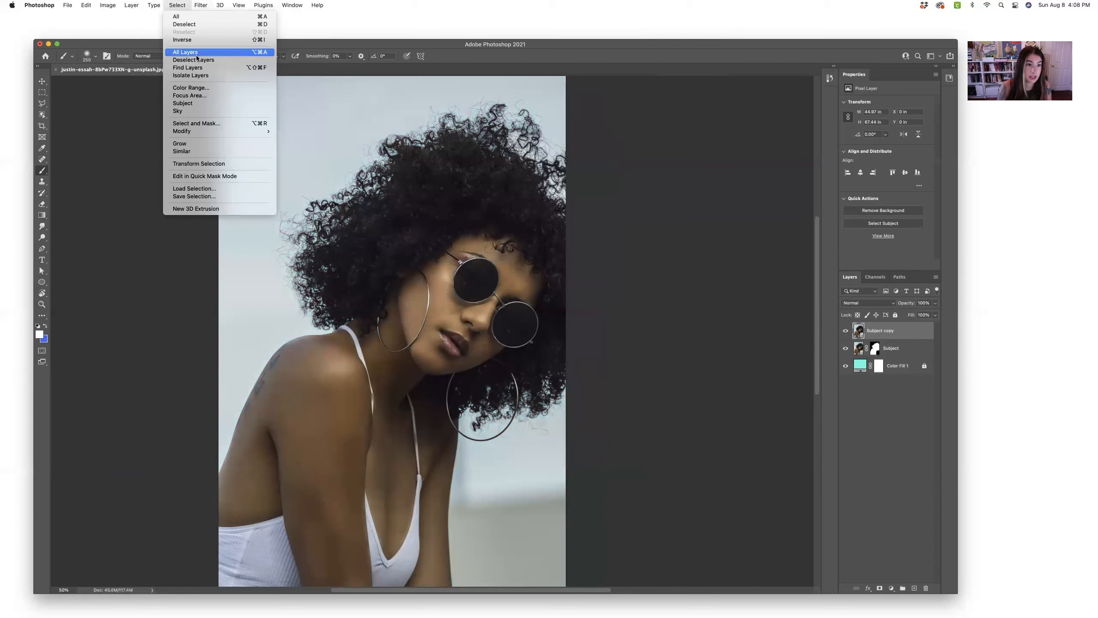
left_click(183, 103)
left_click(563, 213)
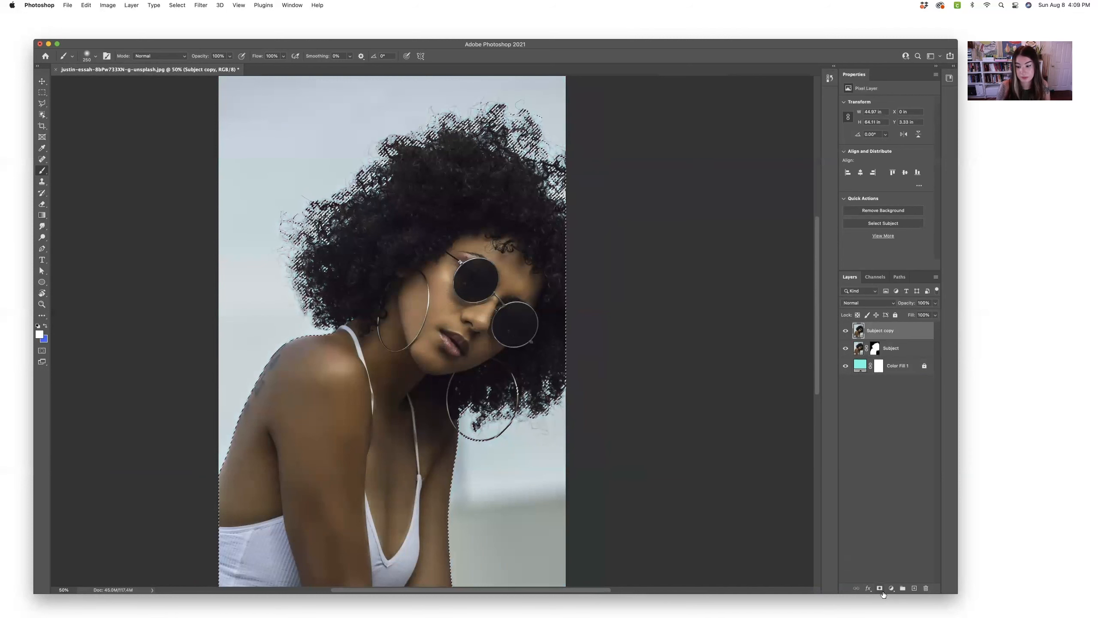
Mask the Subject copy layer with the active selection and inspect its curls around the lower hoop earring
left_click(880, 588)
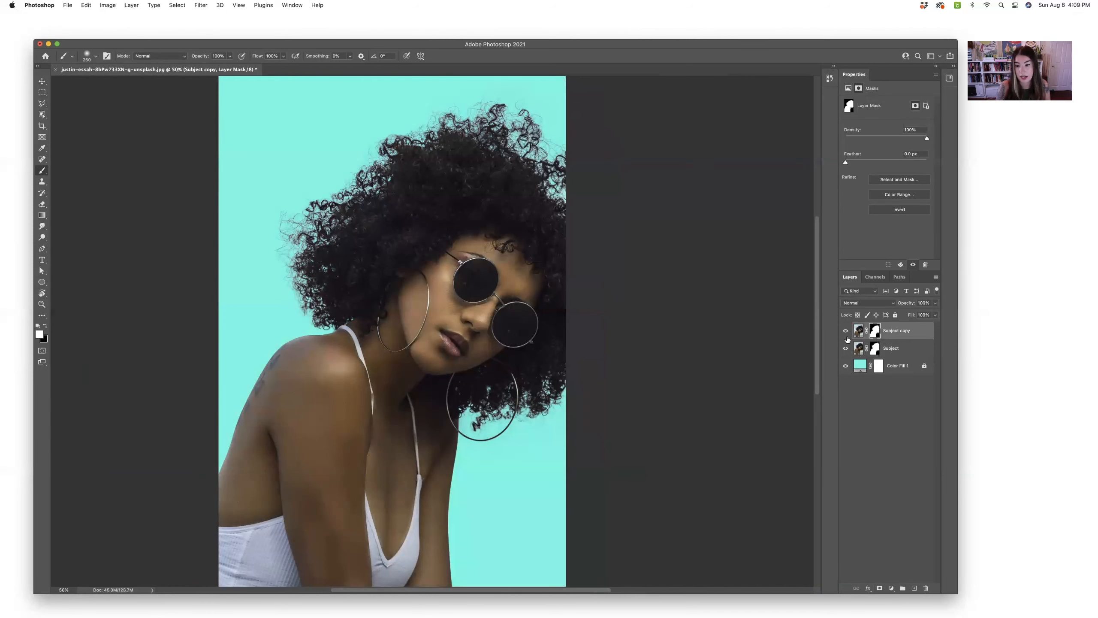
key("super+1")
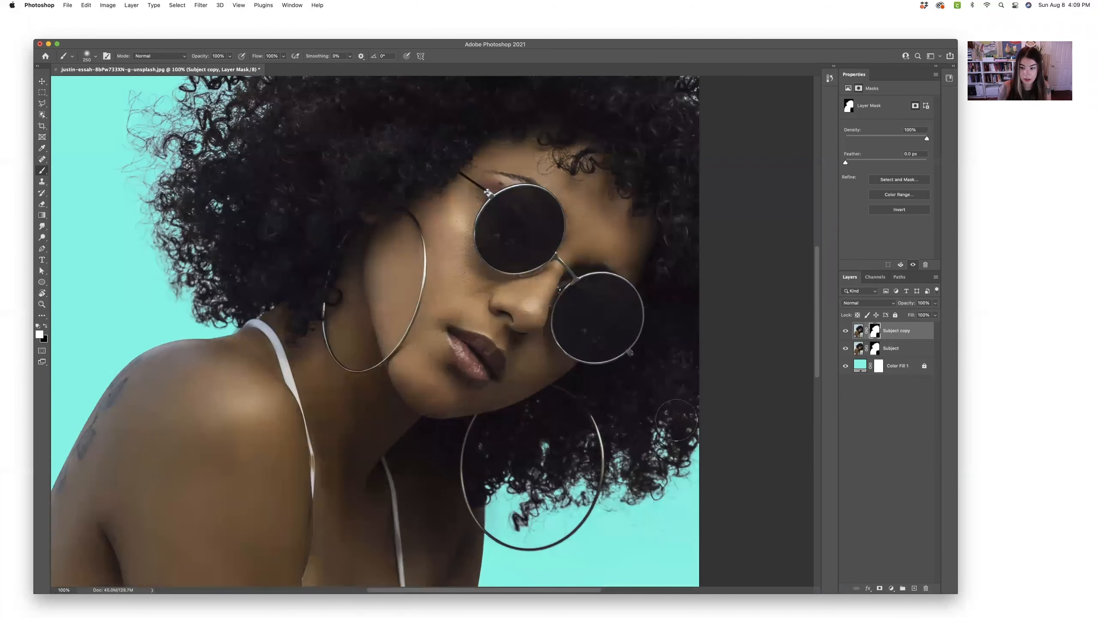
scroll(676, 419, "down", 5)
scroll(666, 418, "right", 4)
key("super+plus")
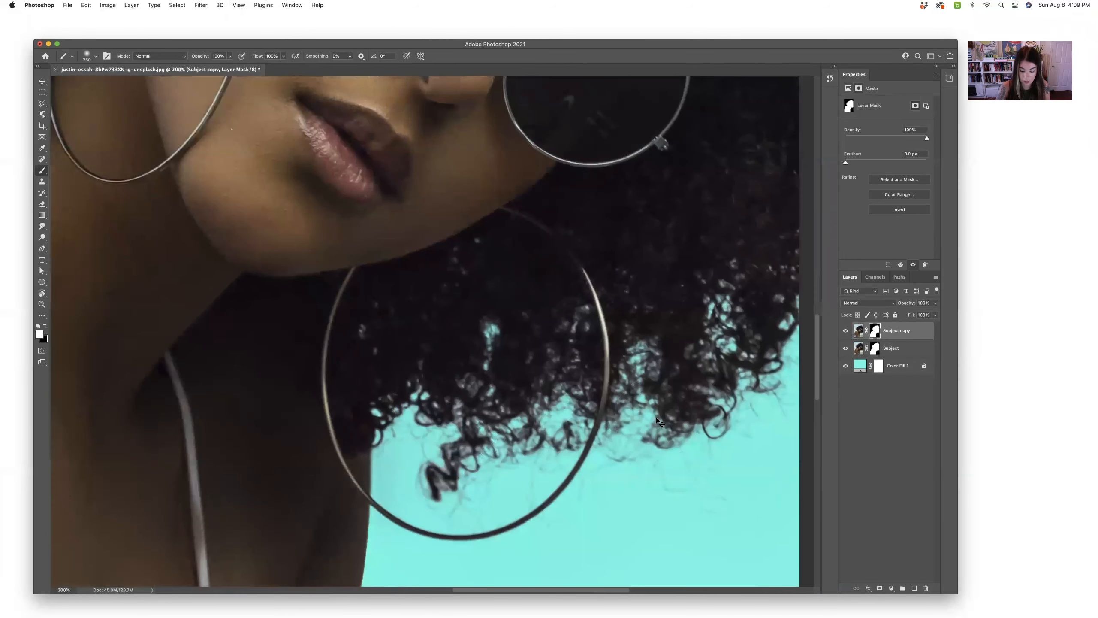
key("super+minus")
scroll(653, 421, "up", 3)
scroll(661, 418, "left", 3)
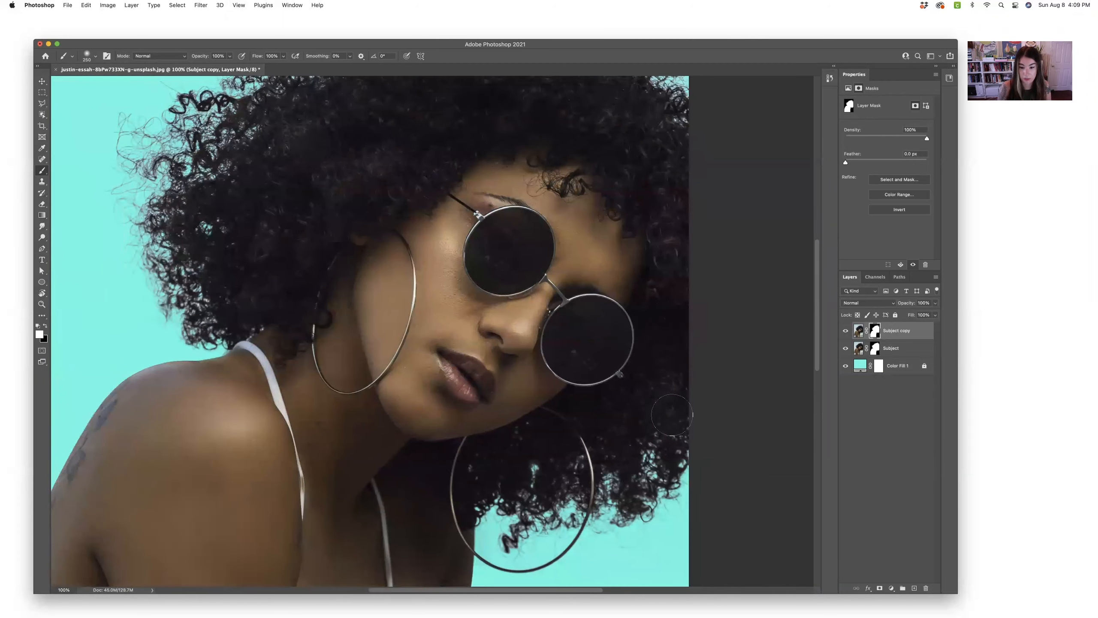
scroll(672, 414, "left", 3)
scroll(672, 414, "down", 1)
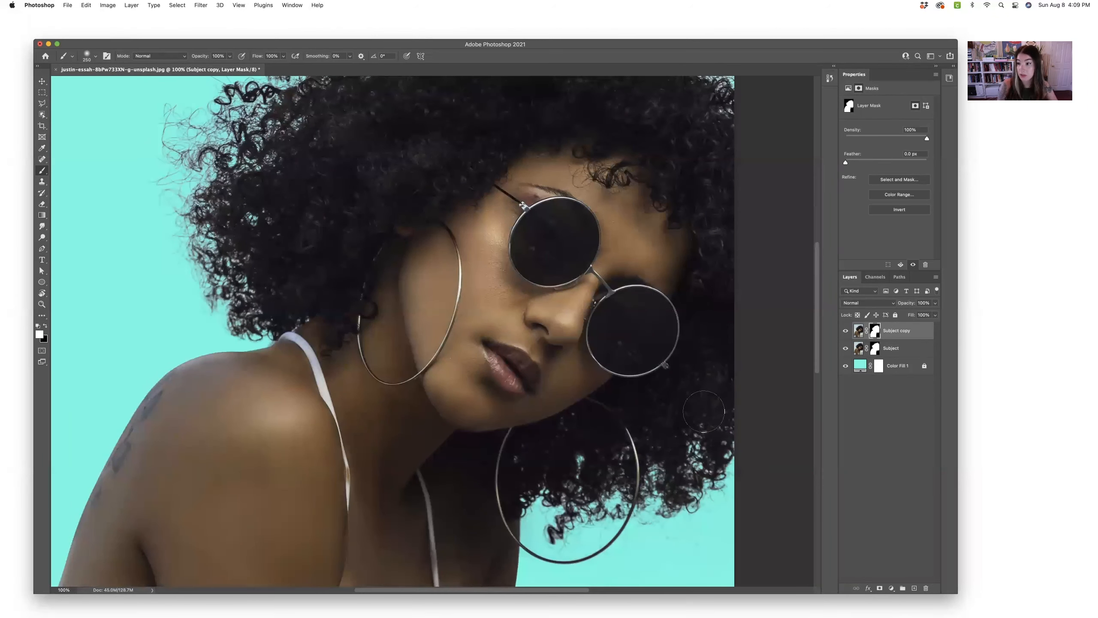
Hide and reshow the Subject layer to compare the two cutouts, and hide the Subject copy layer
left_click(845, 347)
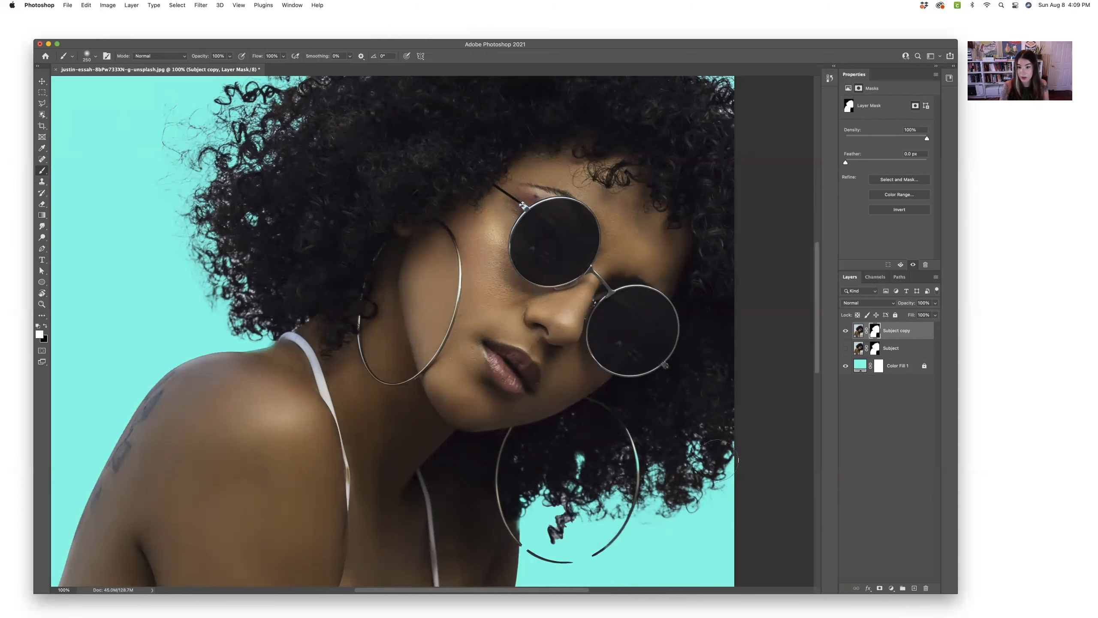
left_click(844, 347)
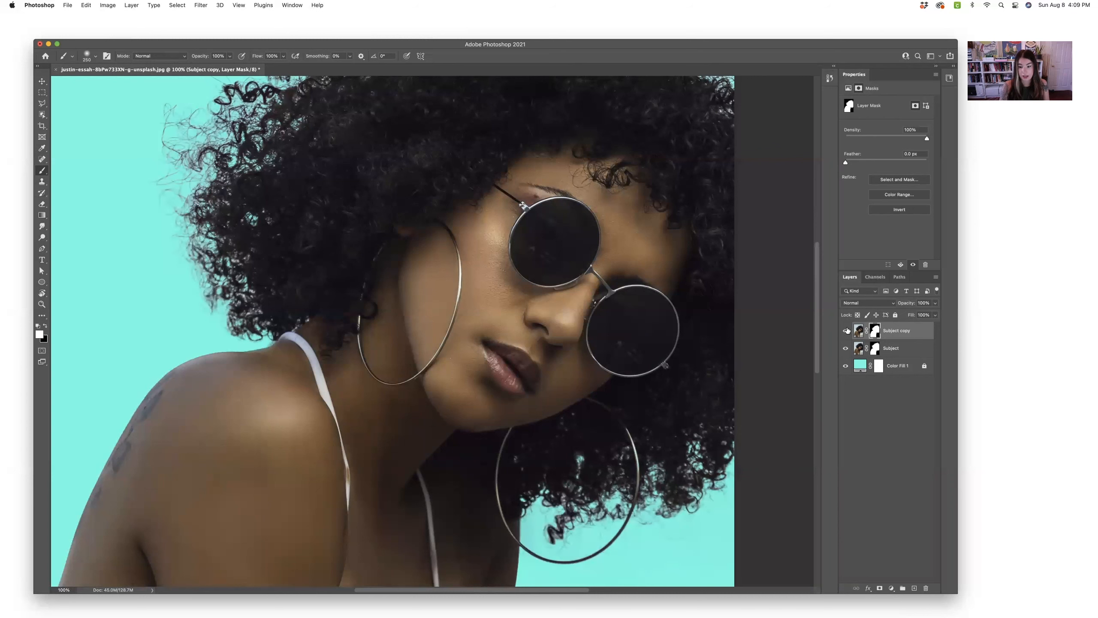
left_click(845, 330)
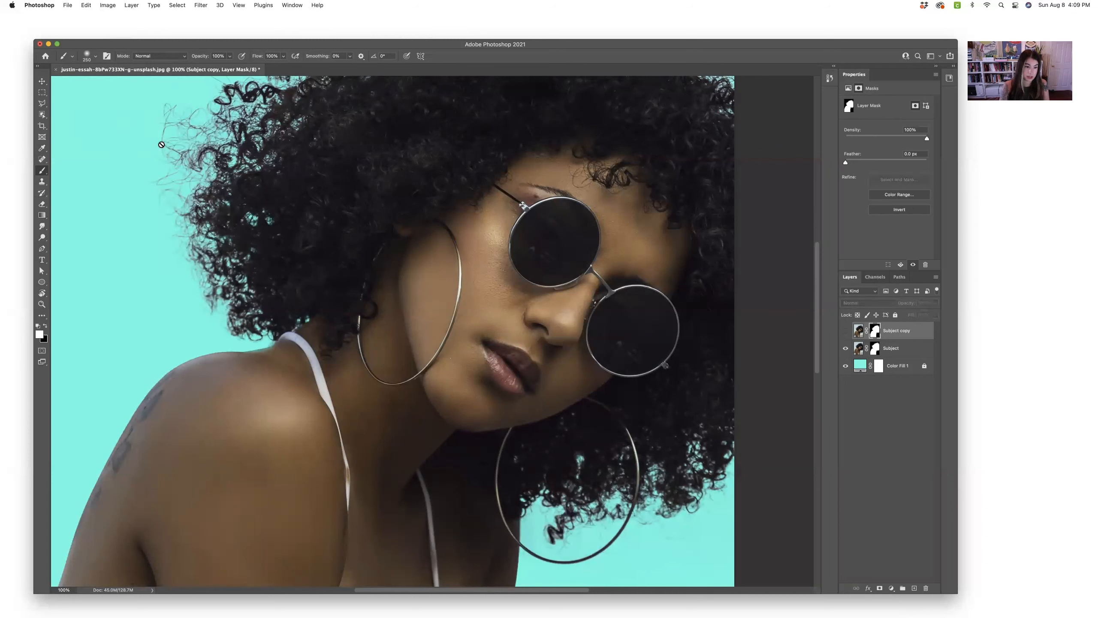
Open the Subject layer's mask in Select and Mask to refine the curly hair edge
left_click(920, 349)
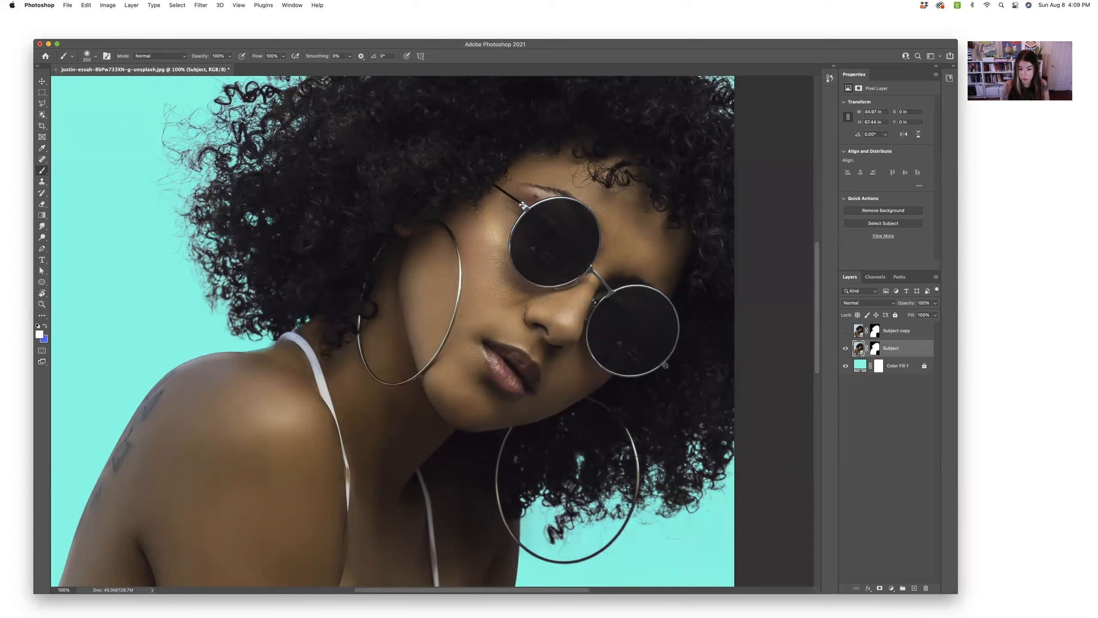
scroll(705, 465, "up", 1)
scroll(704, 465, "up", 10)
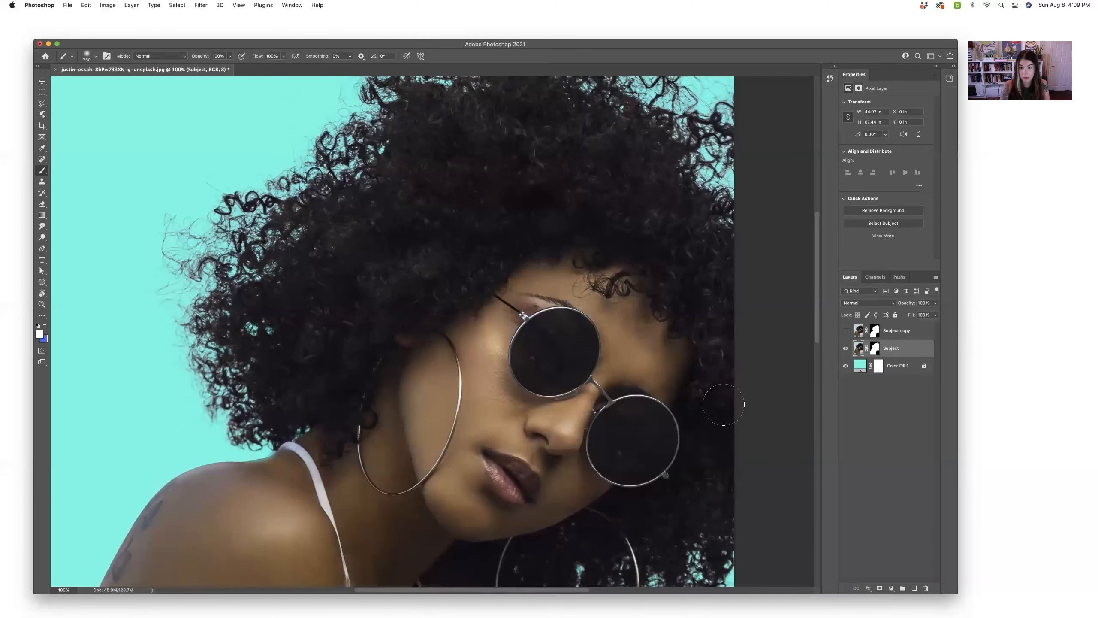
left_click(875, 348)
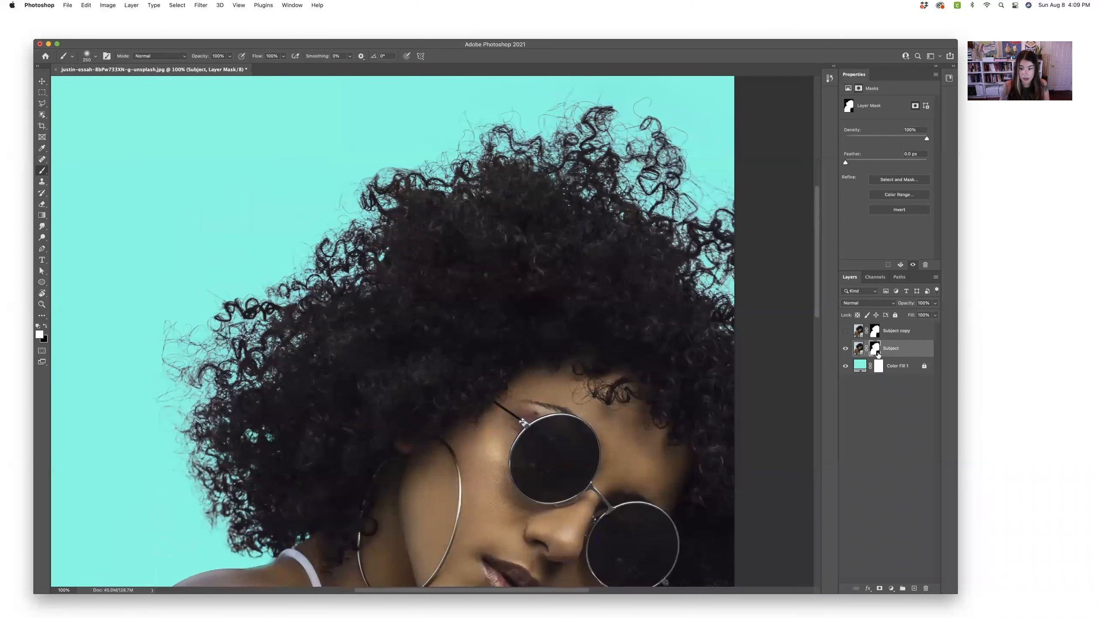
left_click(899, 180)
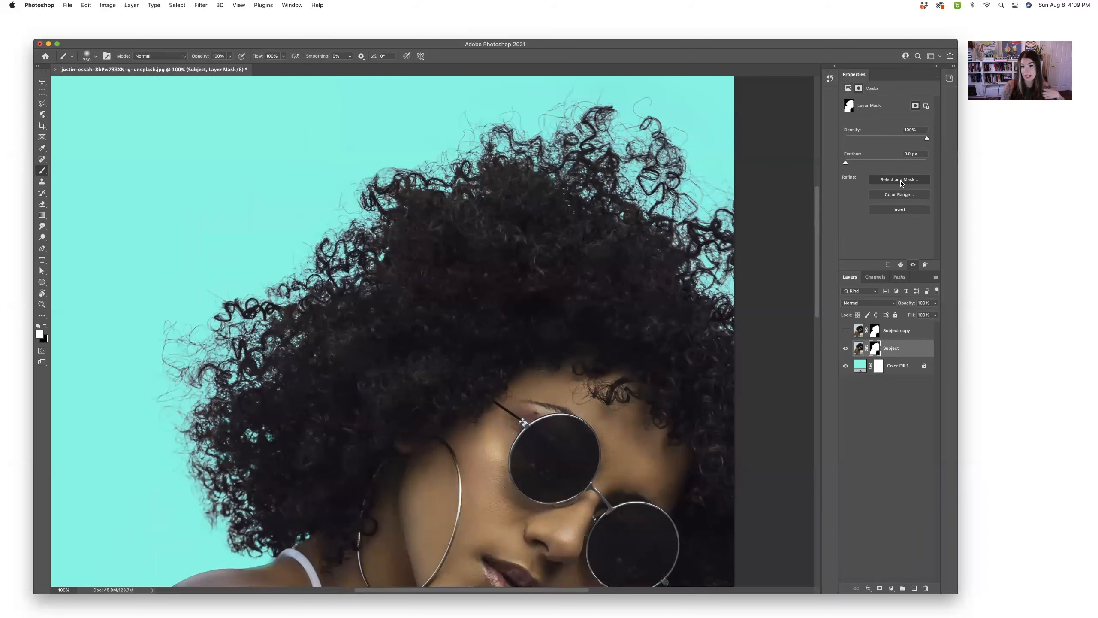